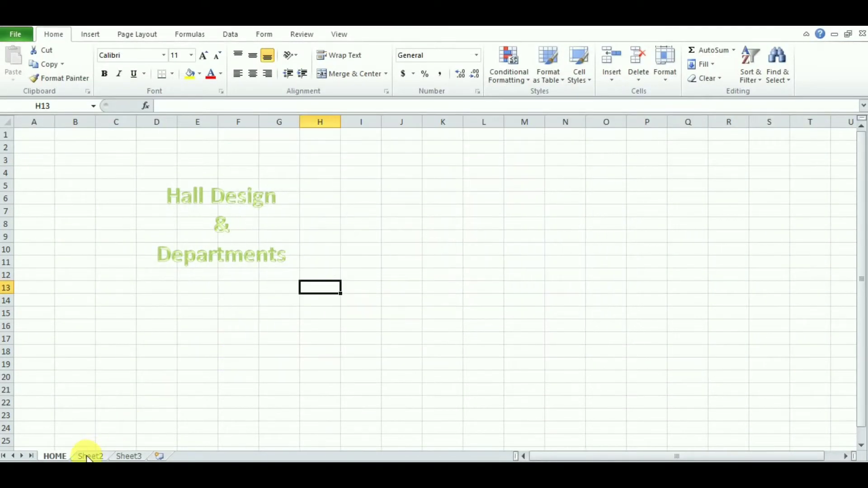
Rename Sheet2 as HD.
{"action": "left_click", "coordinate": [90, 455]}
{"action": "double_click", "coordinate": [90, 455]}
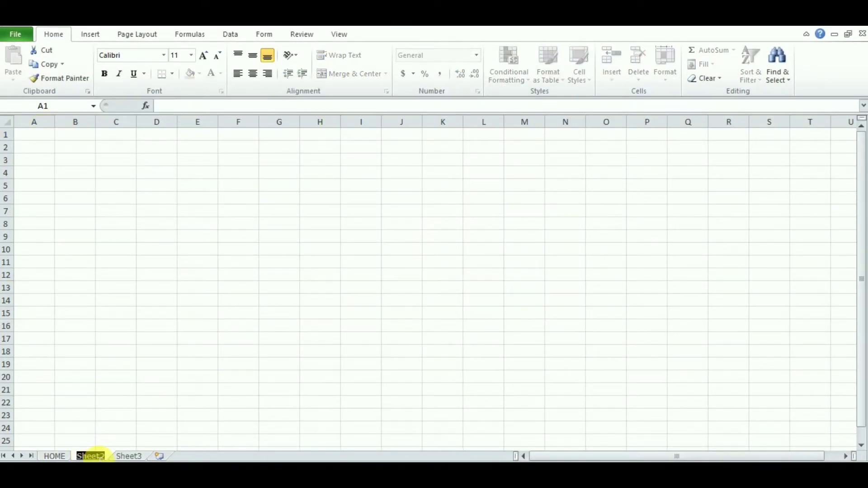
{"action": "type", "text": "HD"}
{"action": "key", "text": "Return"}
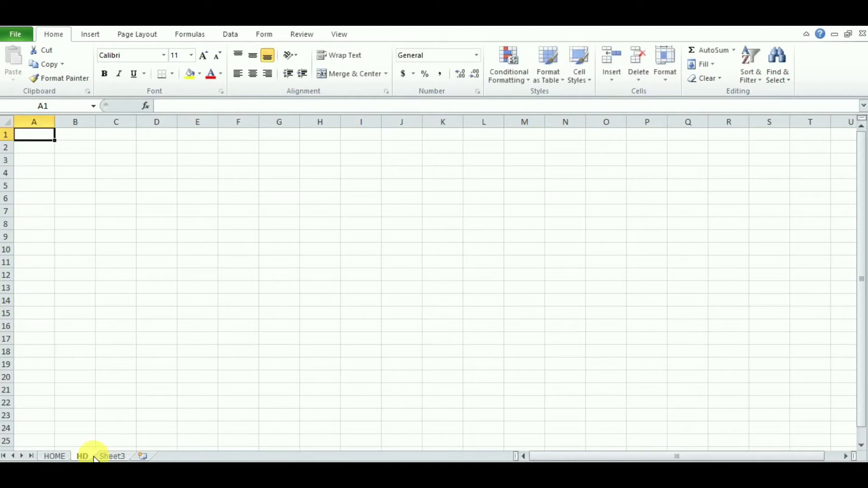
Hyperlink the "Hall Design & Departments" text shape on the HOME sheet to cell A1 of the HD sheet in this document.
{"action": "left_click", "coordinate": [55, 456]}
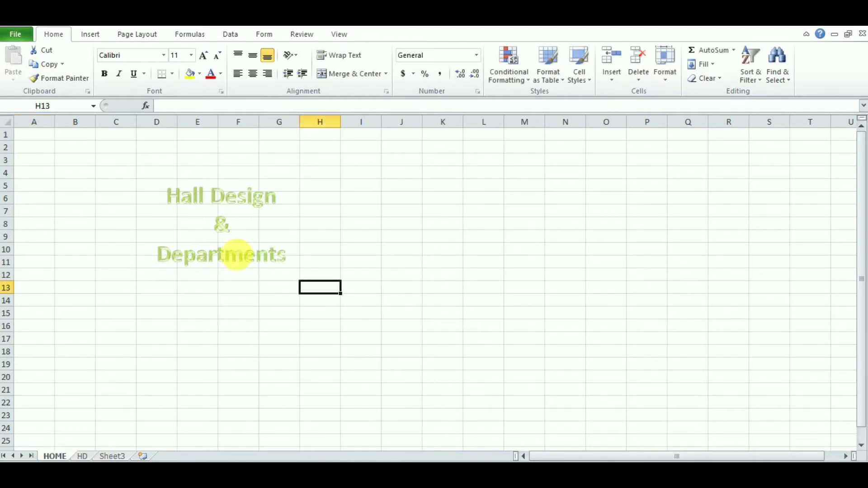
{"action": "left_click", "coordinate": [233, 254]}
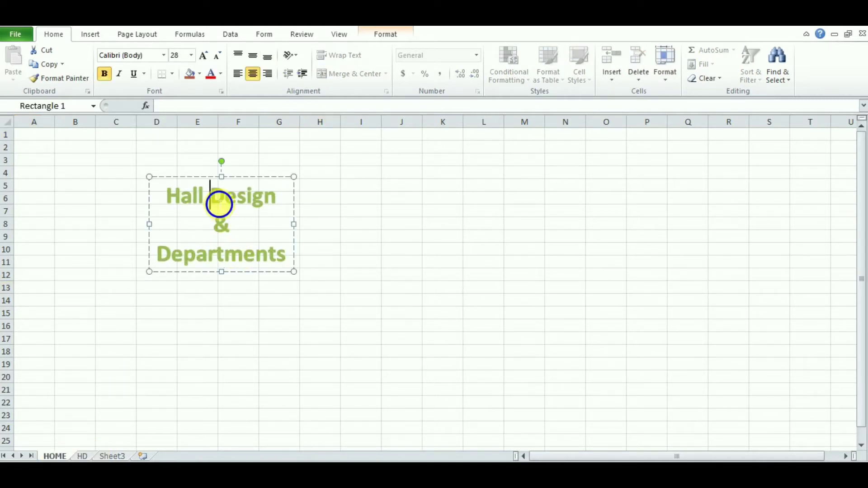
{"action": "right_click", "coordinate": [216, 203]}
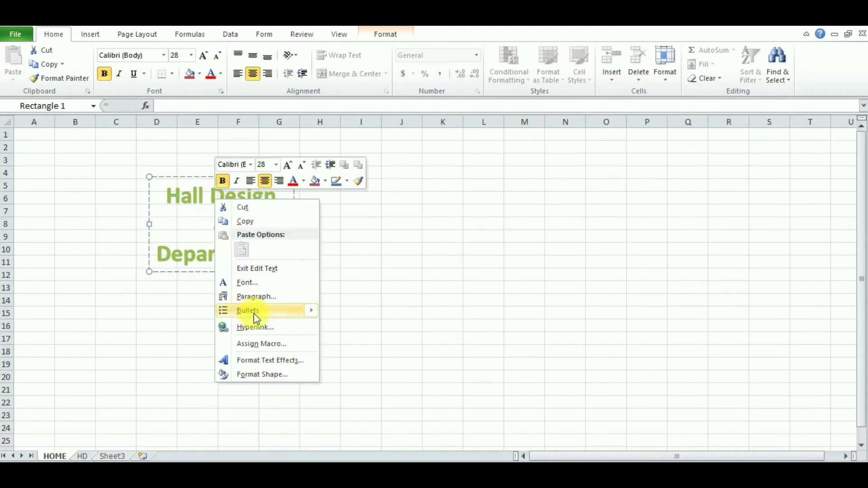
{"action": "left_click", "coordinate": [256, 326]}
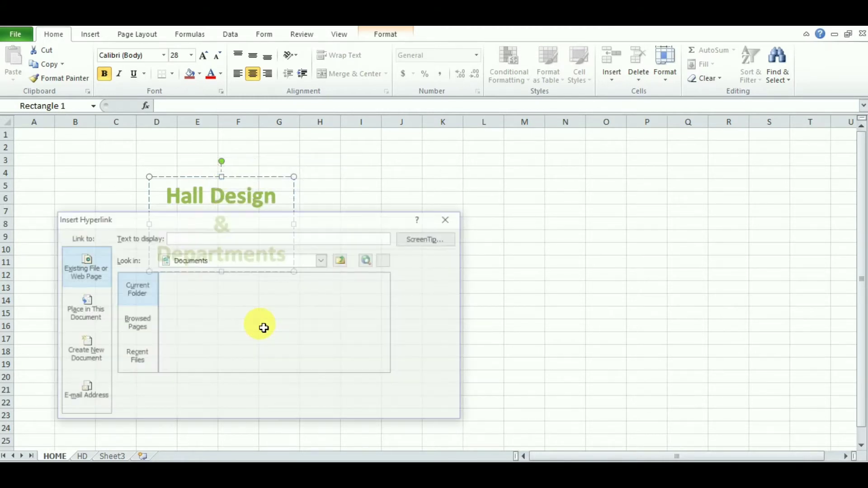
{"action": "left_click", "coordinate": [89, 318]}
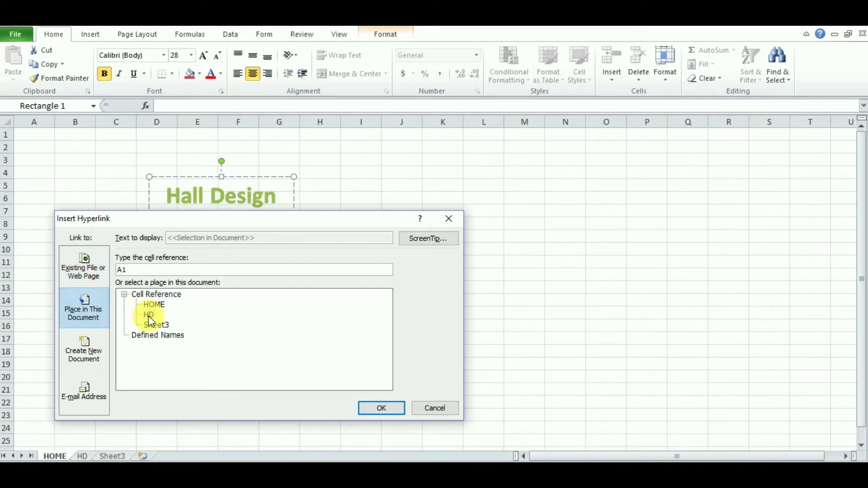
{"action": "left_click", "coordinate": [368, 406]}
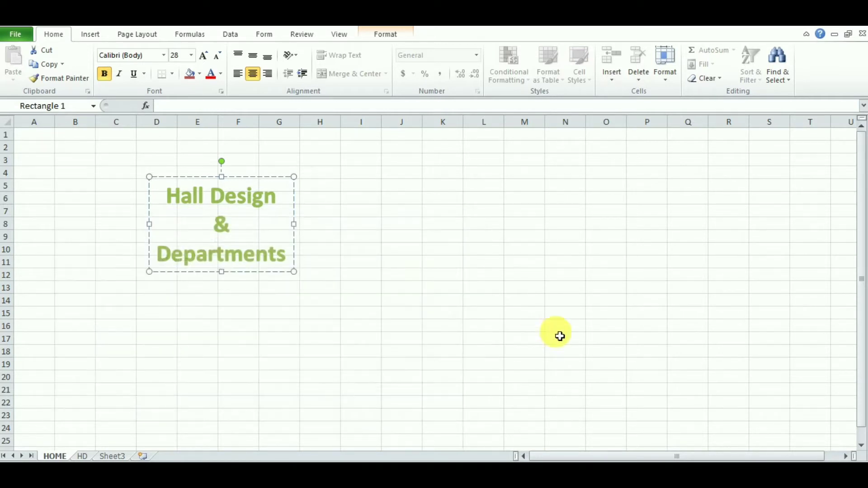
{"action": "left_click", "coordinate": [572, 333]}
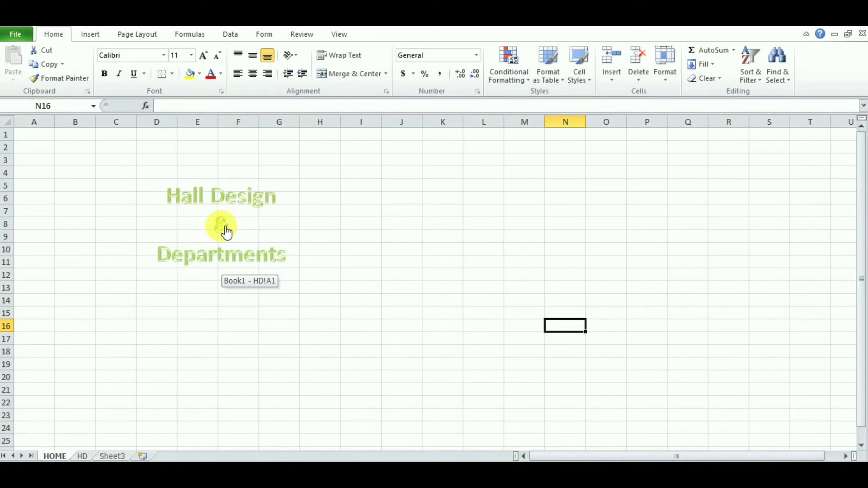
Give the "Hall Design & Departments" shape an automatic black outline and a dark blue theme fill.
{"action": "right_click", "coordinate": [213, 232]}
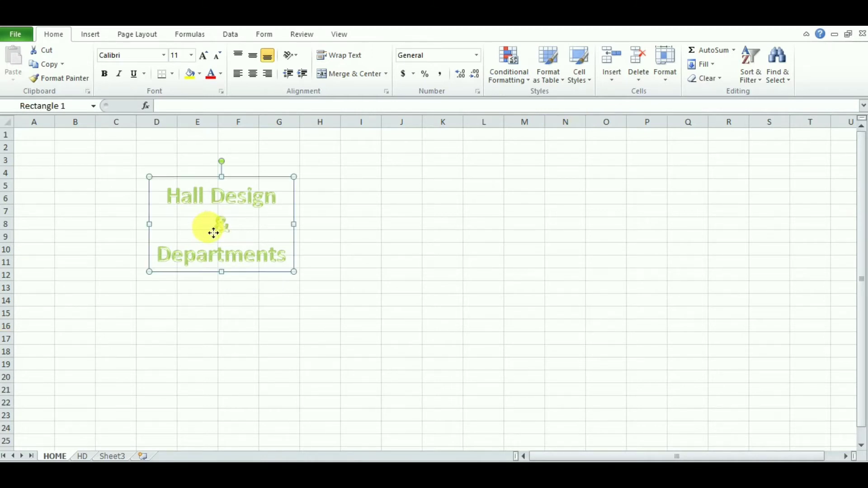
{"action": "key", "text": "Escape"}
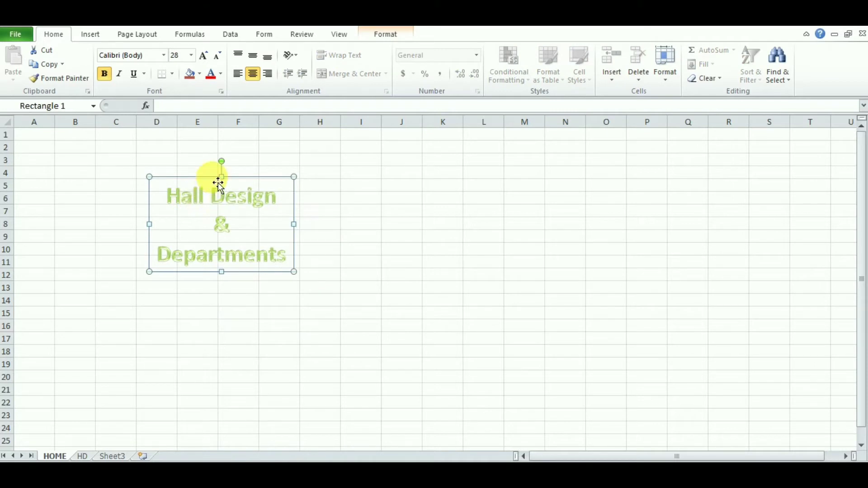
{"action": "left_click", "coordinate": [395, 28]}
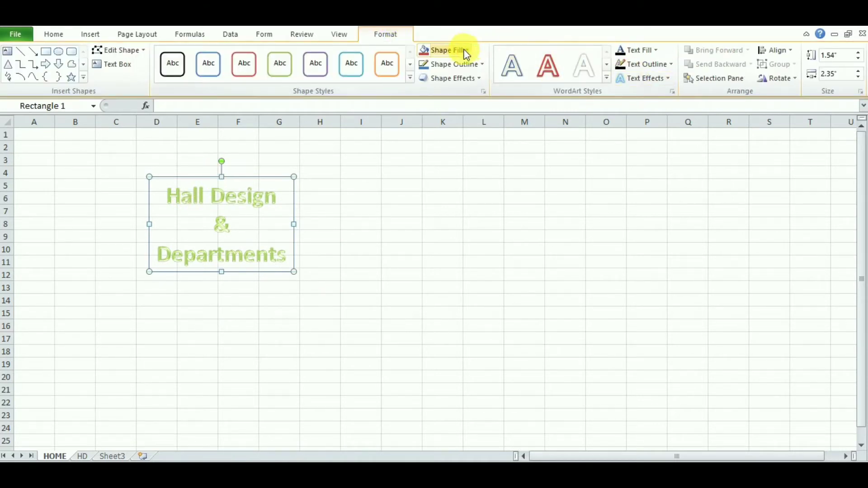
{"action": "left_click", "coordinate": [471, 63]}
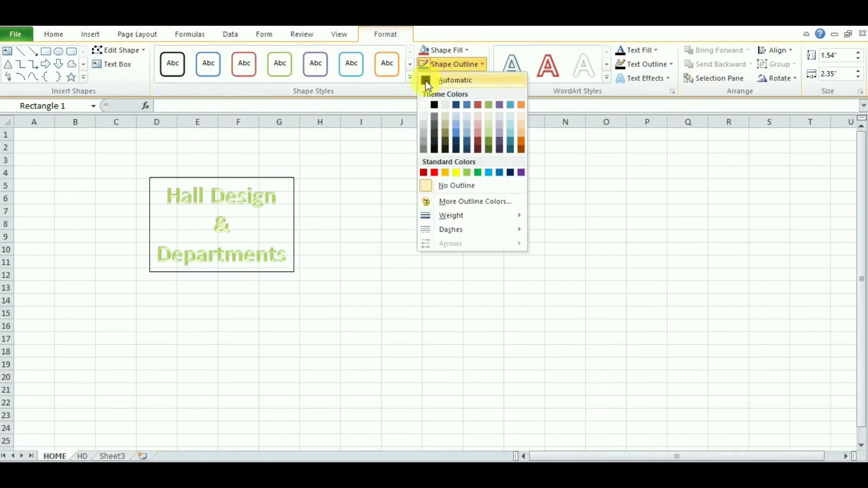
{"action": "left_click", "coordinate": [426, 81]}
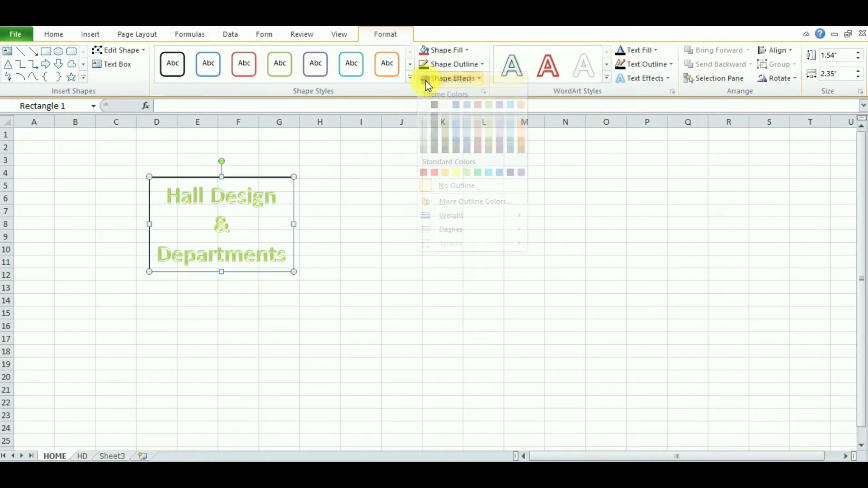
{"action": "left_click", "coordinate": [464, 50]}
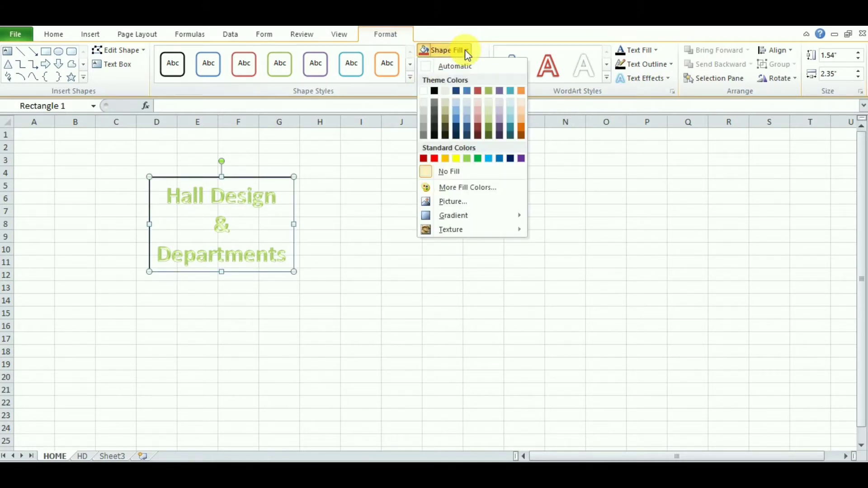
{"action": "left_click", "coordinate": [457, 92]}
{"action": "left_click", "coordinate": [355, 328]}
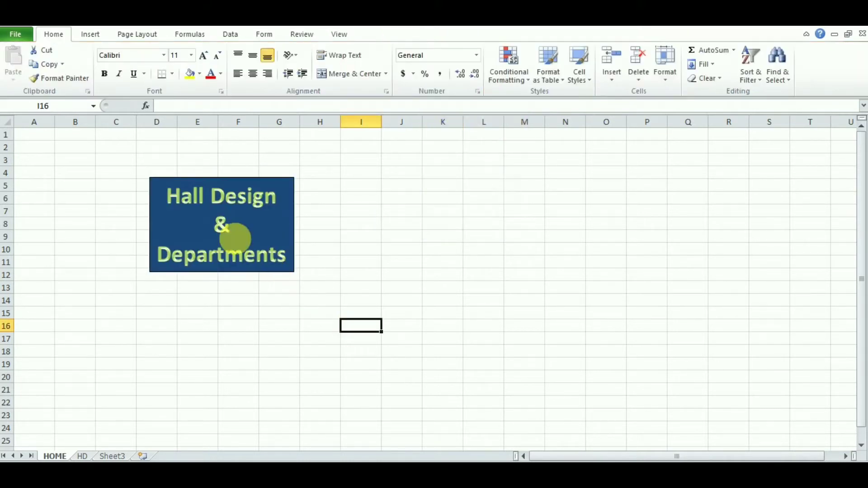
Follow the shape's link to the HD sheet and enter the headers S.No, Hall Number, Number of columns and Number of rows in A1:D1.
{"action": "left_click", "coordinate": [226, 233]}
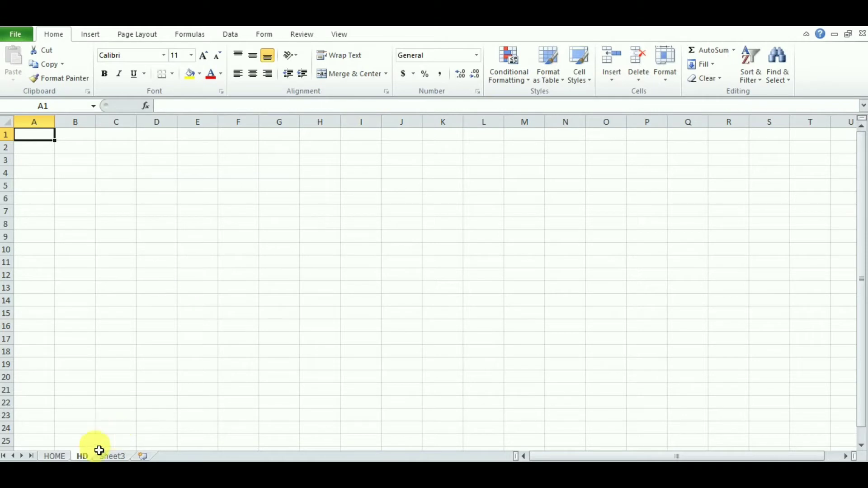
{"action": "left_click", "coordinate": [39, 139]}
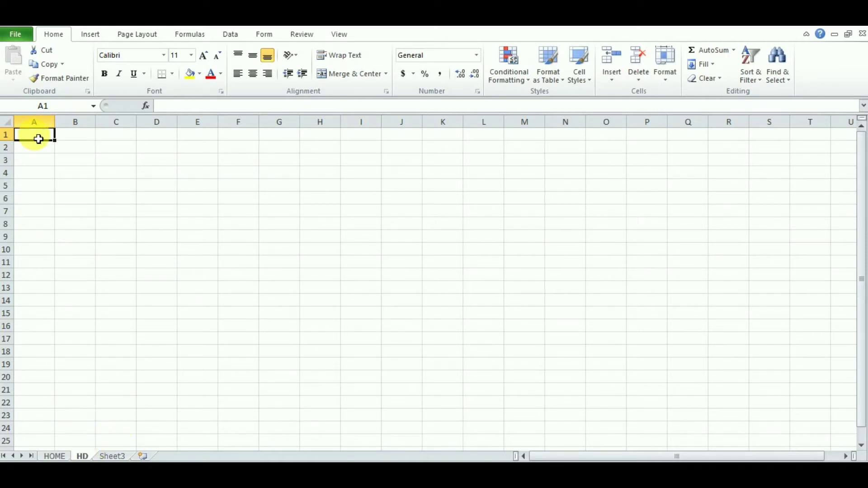
{"action": "type", "text": "S.No"}
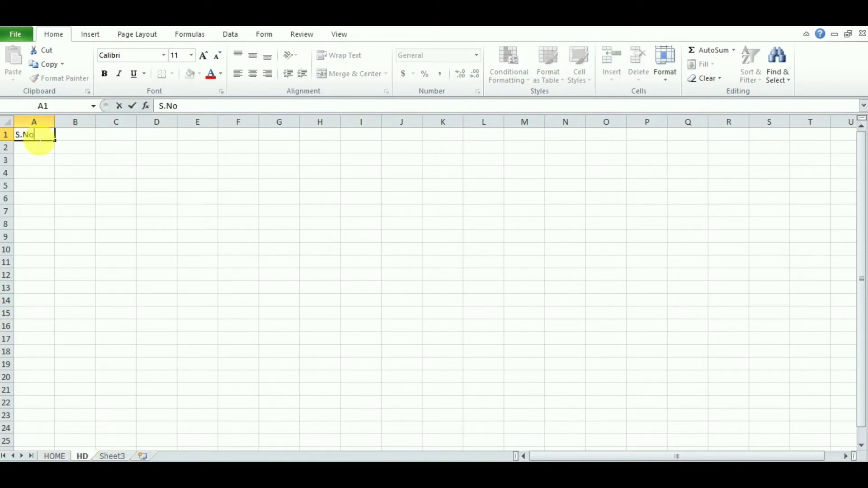
{"action": "key", "text": "Tab"}
{"action": "type", "text": "Ha"}
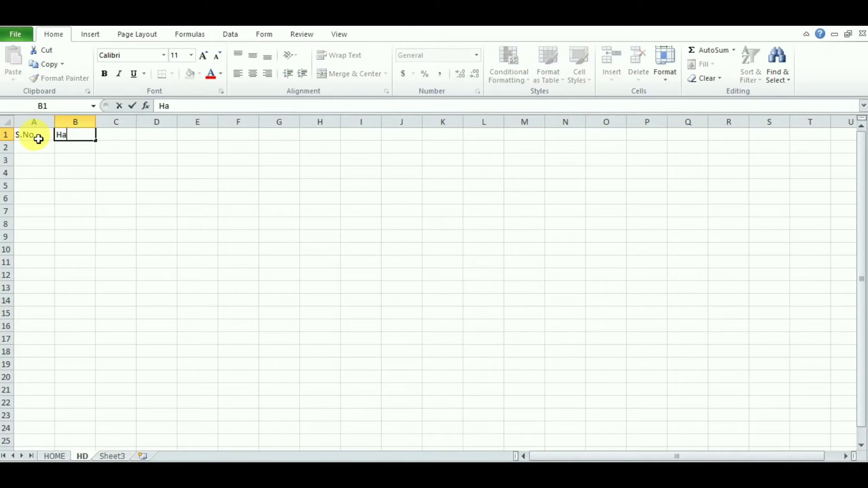
{"action": "type", "text": "ll Number"}
{"action": "key", "text": "Tab"}
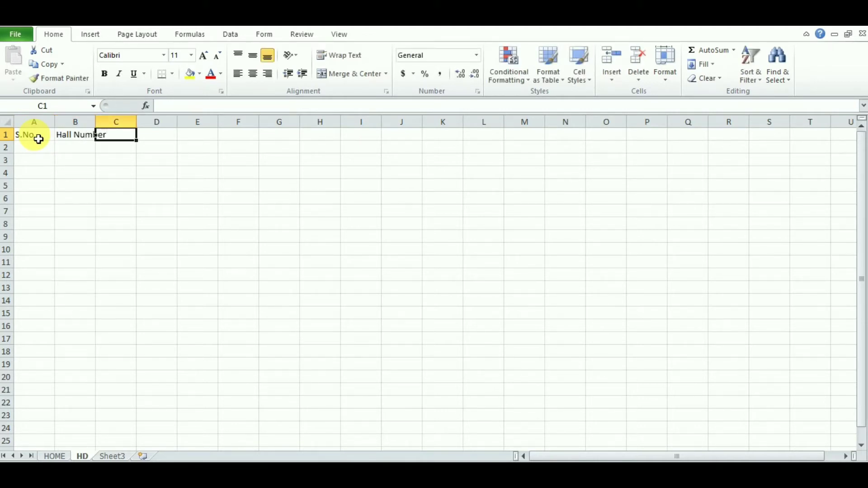
{"action": "type", "text": "Number of"}
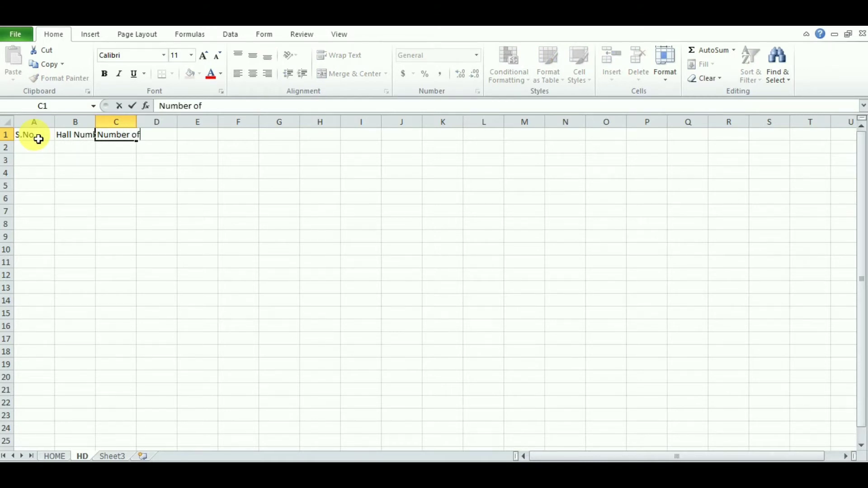
{"action": "type", "text": " columns"}
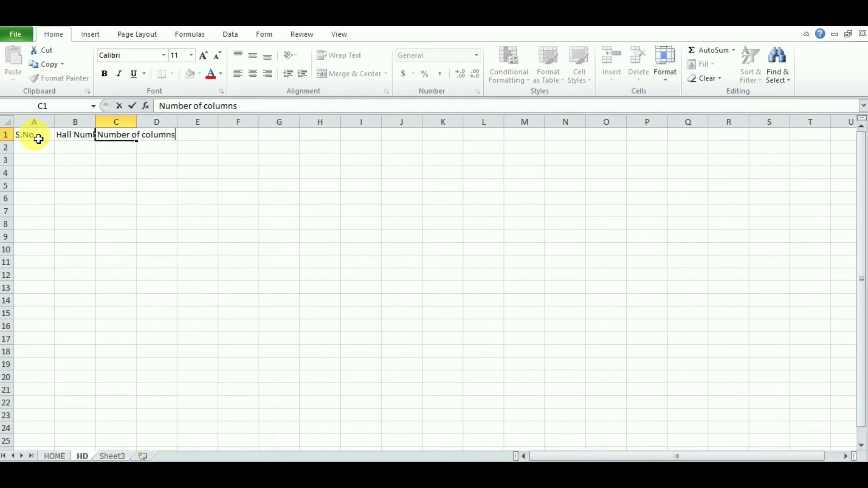
{"action": "key", "text": "Tab"}
{"action": "type", "text": "Num"}
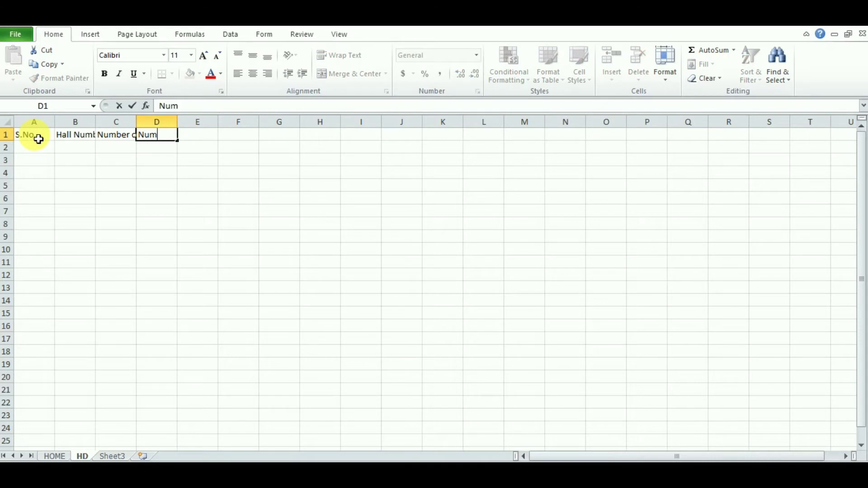
{"action": "type", "text": "ber of rows"}
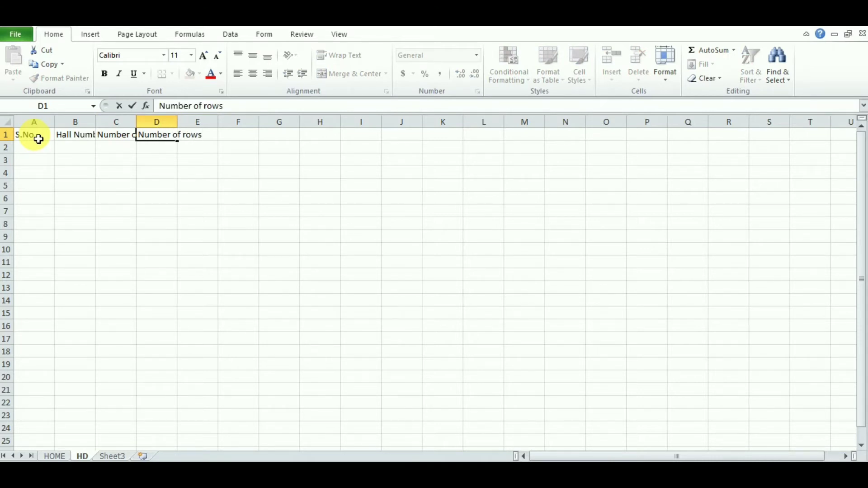
{"action": "key", "text": "Return"}
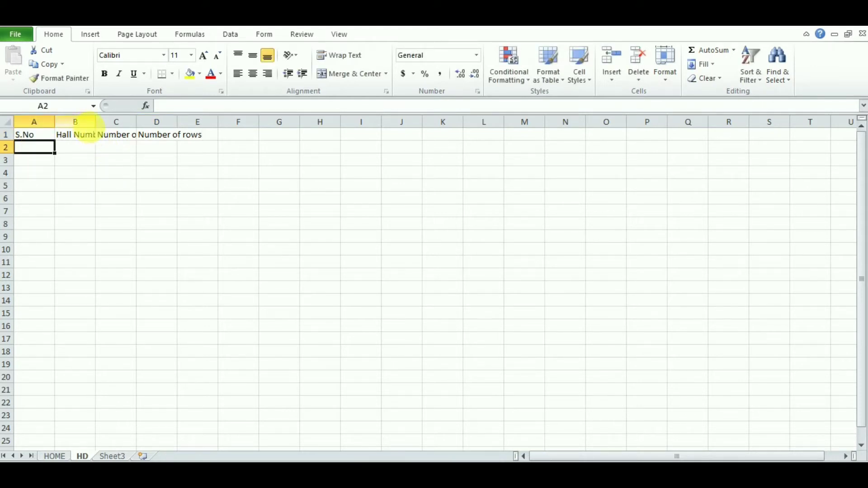
Autofit the widths of columns A to D and make the header cells A1:D1 bold.
{"action": "left_click", "coordinate": [45, 125]}
{"action": "left_click_drag", "start_coordinate": [45, 129], "coordinate": [169, 128]}
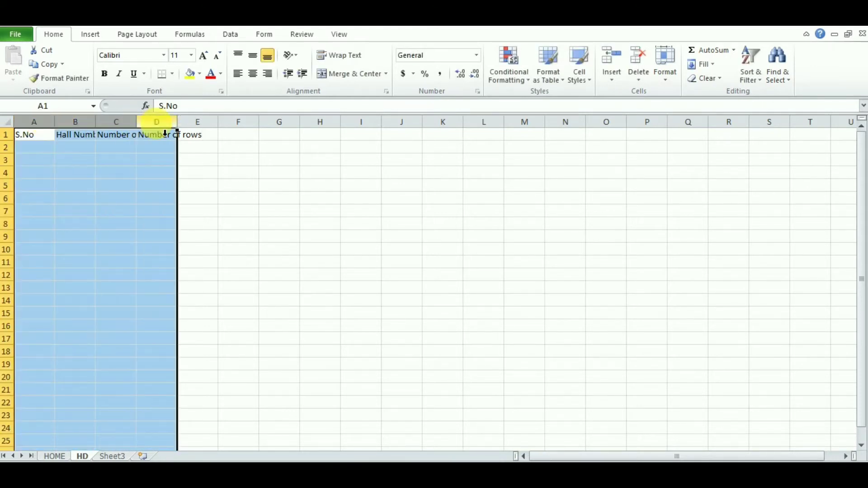
{"action": "double_click", "coordinate": [181, 128]}
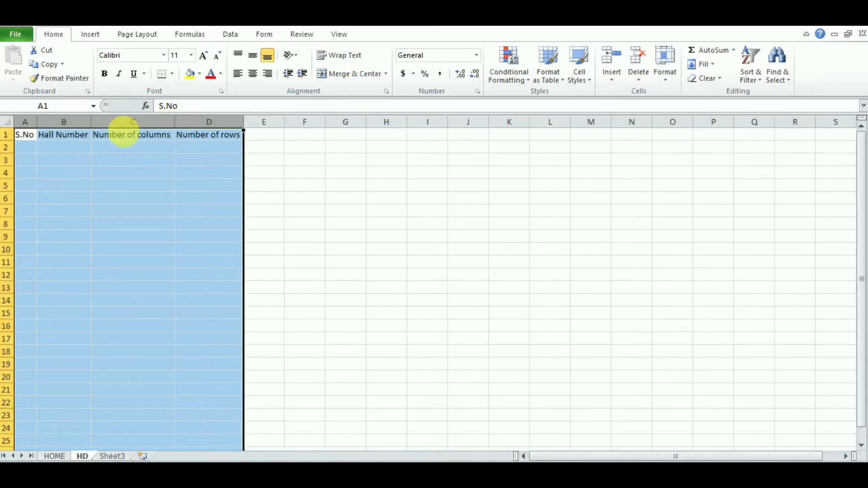
{"action": "left_click", "coordinate": [30, 136]}
{"action": "left_click_drag", "start_coordinate": [47, 141], "coordinate": [203, 140]}
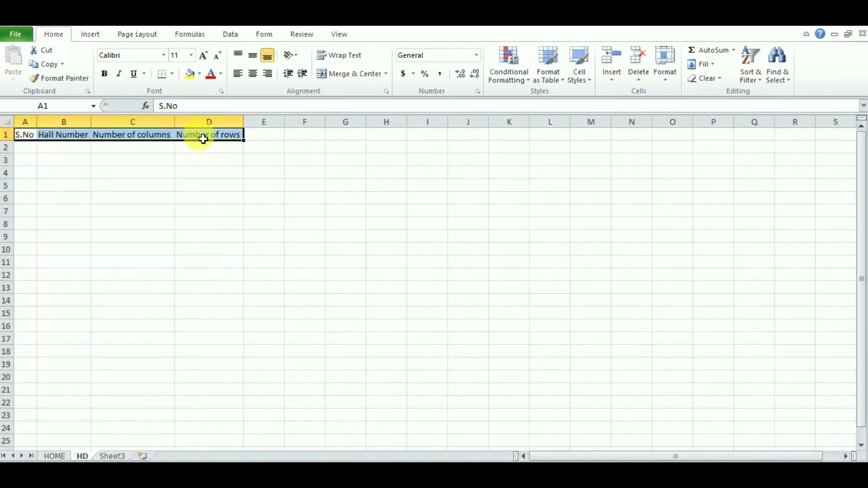
{"action": "key", "text": "ctrl+b"}
{"action": "key", "text": "Down"}
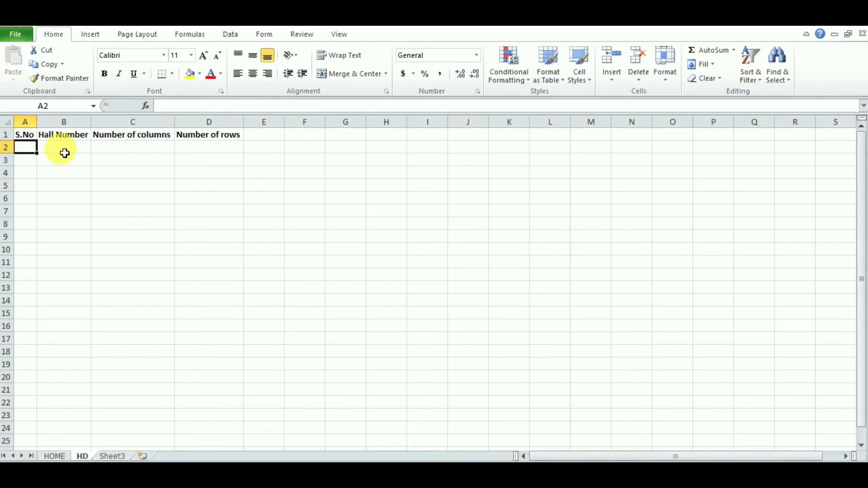
Enter the first two hall rows: 1 with H1 in row 2, and 2 with H2 in row 3.
{"action": "type", "text": "1"}
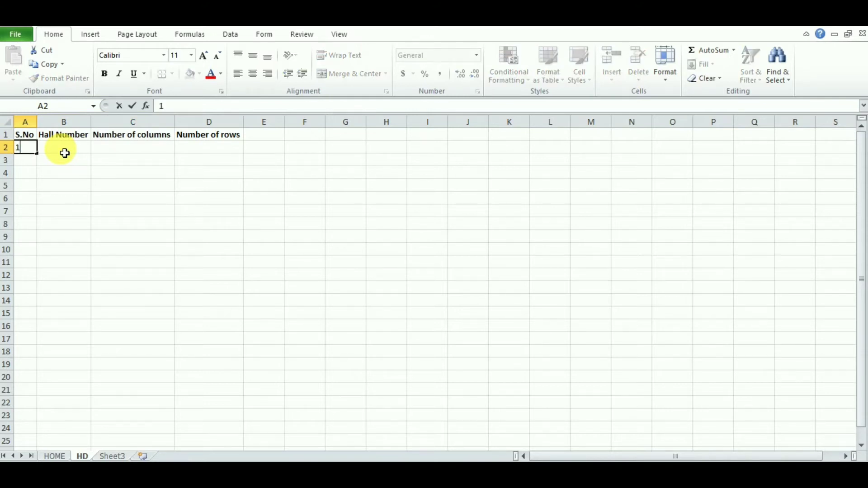
{"action": "left_click", "coordinate": [65, 153]}
{"action": "type", "text": "H"}
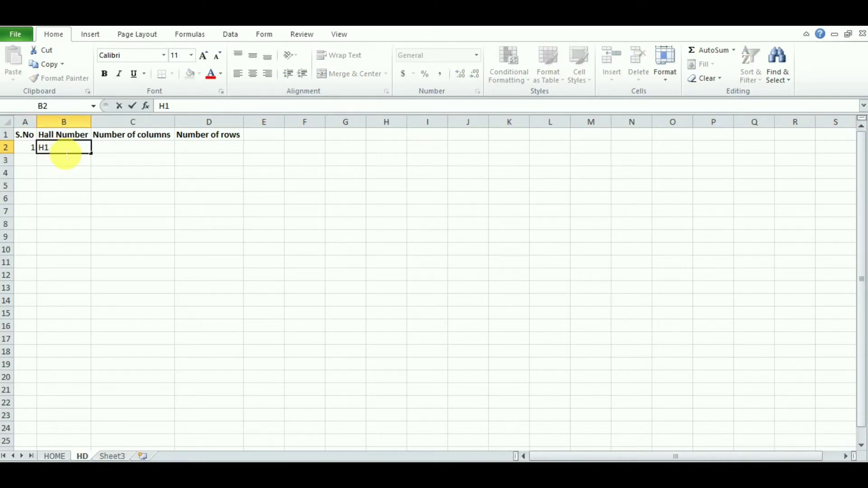
{"action": "type", "text": "1"}
{"action": "key", "text": "Return"}
{"action": "type", "text": "2"}
{"action": "key", "text": "Tab"}
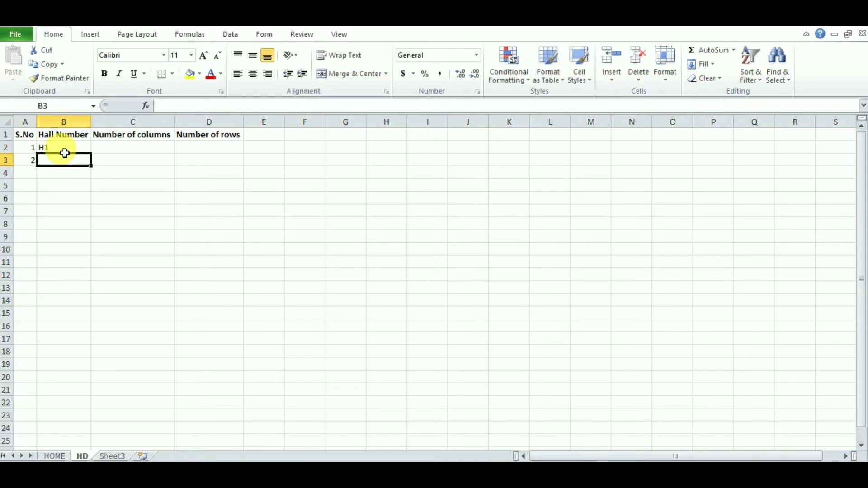
{"action": "type", "text": "H1"}
{"action": "key", "text": "Return"}
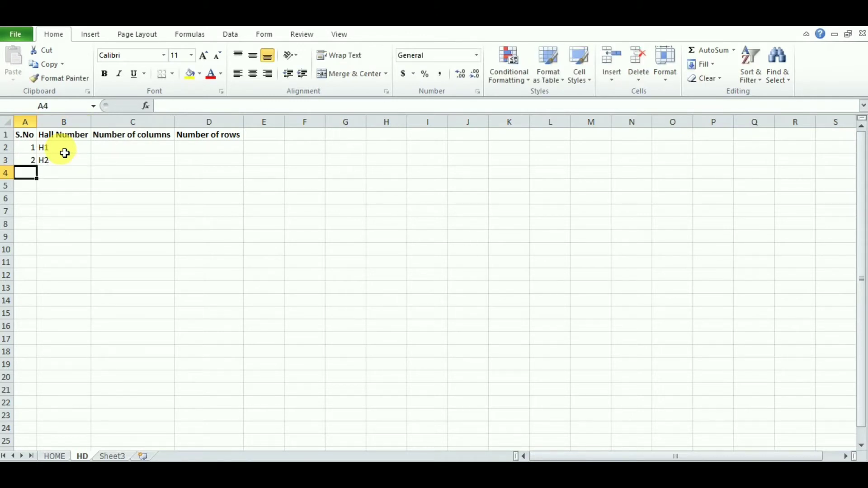
Fill the serial numbers and hall numbers down to 12 and H12, and enter 13 with H13 in row 14.
{"action": "left_click_drag", "start_coordinate": [34, 150], "coordinate": [90, 294]}
{"action": "left_click", "coordinate": [34, 301]}
{"action": "type", "text": "13"}
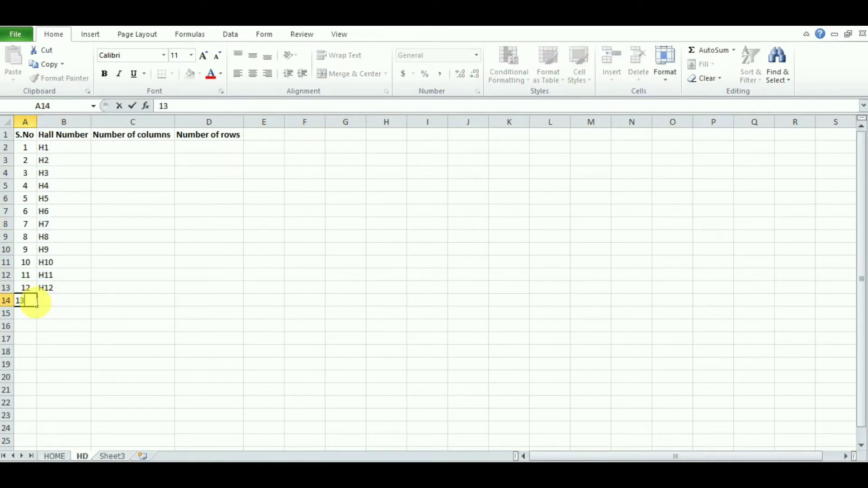
{"action": "key", "text": "Tab"}
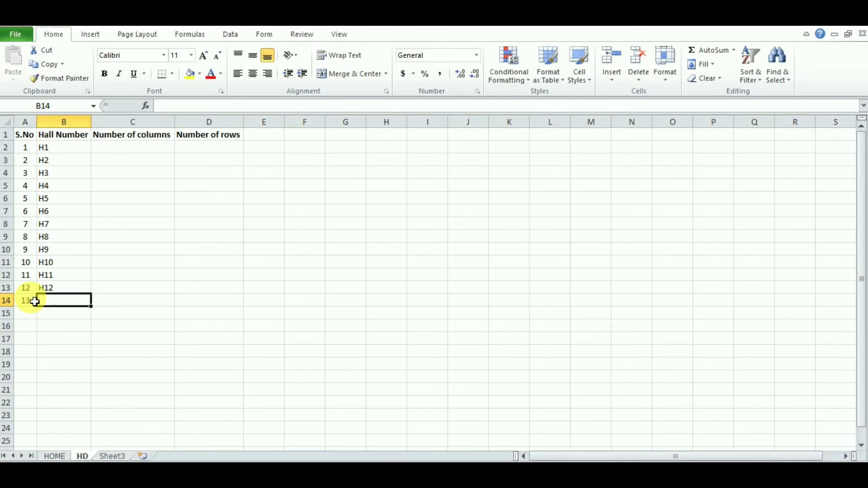
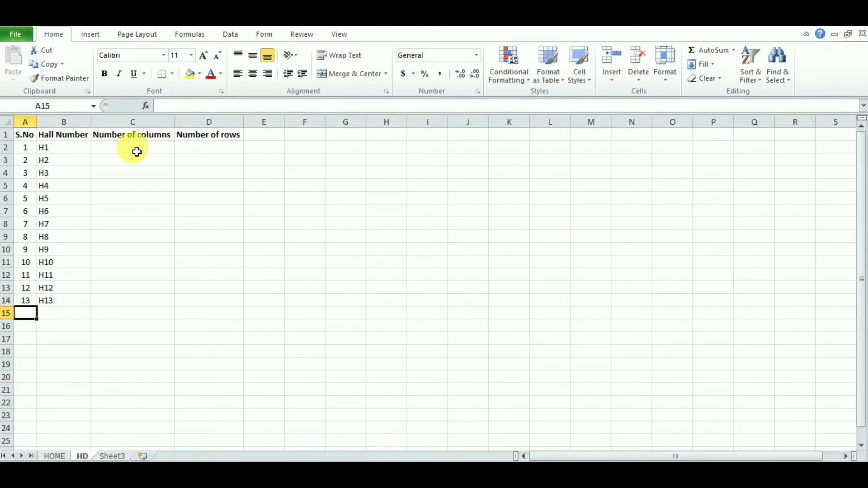
Enter 6 columns and 4 rows for hall H1 in C2:D2.
{"action": "left_click", "coordinate": [136, 152]}
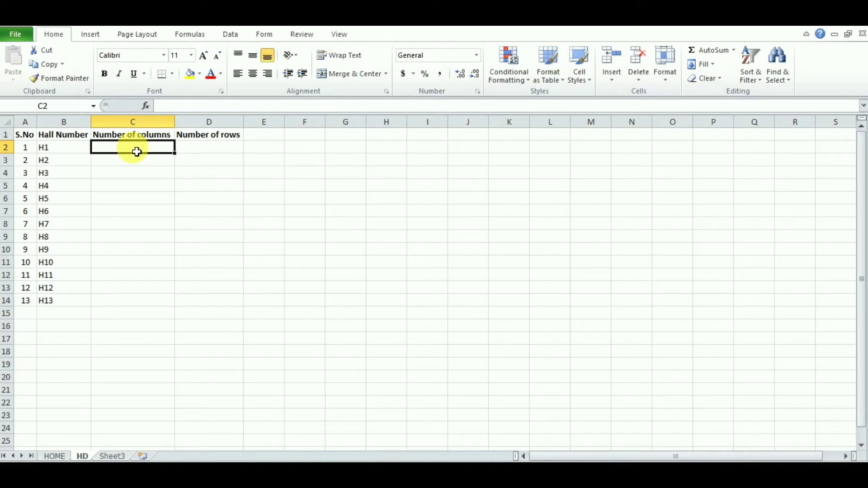
{"action": "type", "text": "6"}
{"action": "key", "text": "Tab"}
{"action": "type", "text": "4"}
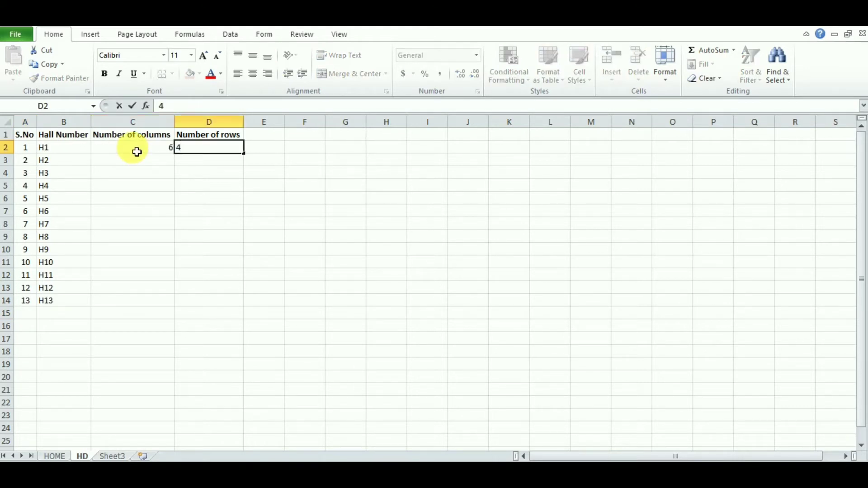
{"action": "key", "text": "Return"}
Center C2:D2 and copy its values down to row 13 for halls H2 to H12.
{"action": "left_click_drag", "start_coordinate": [145, 151], "coordinate": [208, 149]}
{"action": "left_click", "coordinate": [253, 74]}
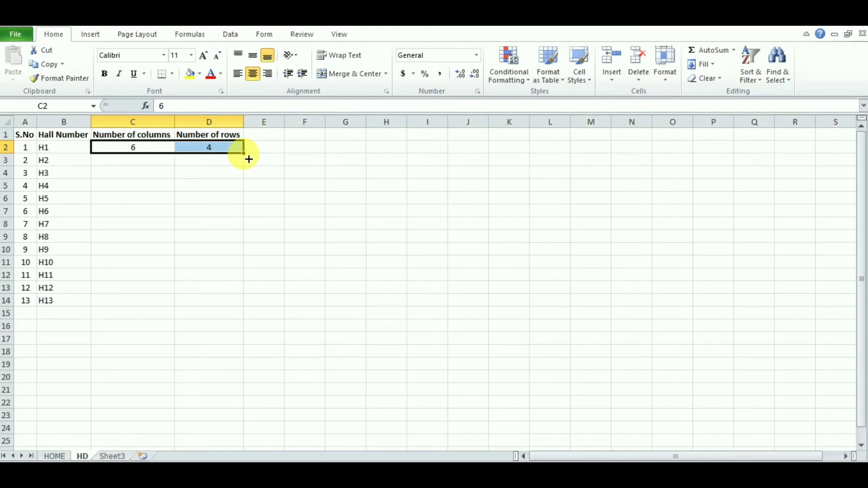
{"action": "left_click_drag", "start_coordinate": [249, 160], "coordinate": [244, 300]}
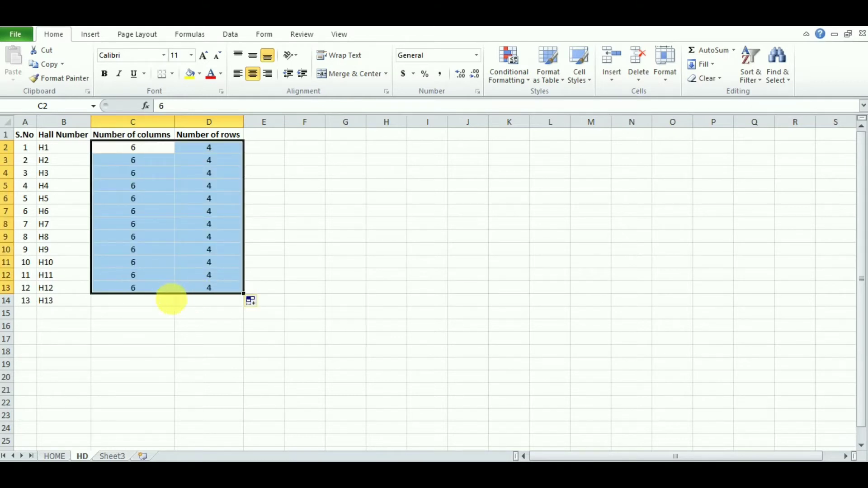
Enter 30 columns and 10 rows for hall H13 in C14:D14 and add borders to the hall data.
{"action": "left_click", "coordinate": [133, 303]}
{"action": "type", "text": "30"}
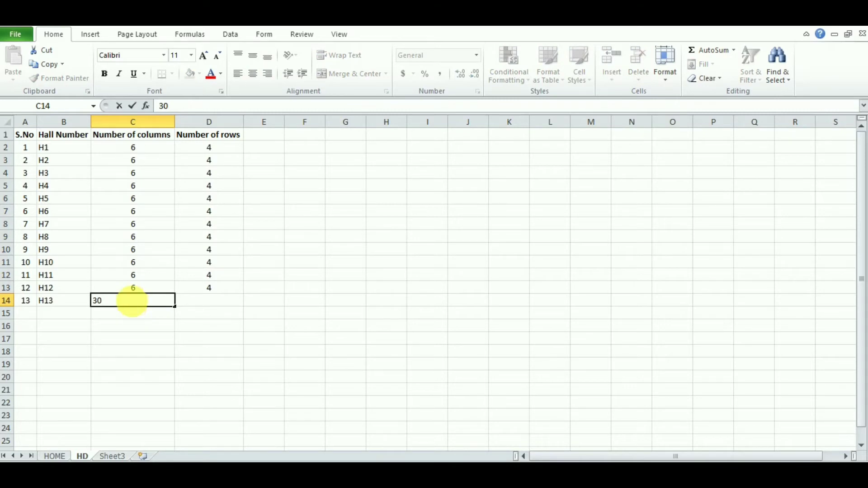
{"action": "key", "text": "Tab"}
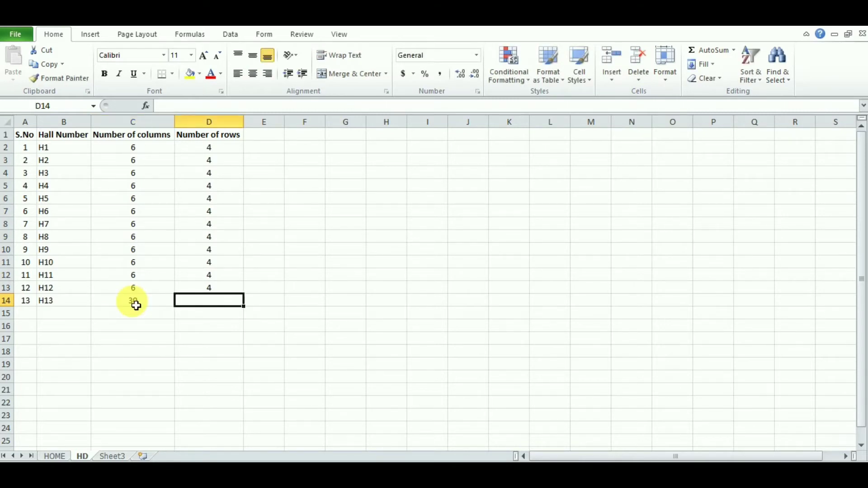
{"action": "type", "text": "10"}
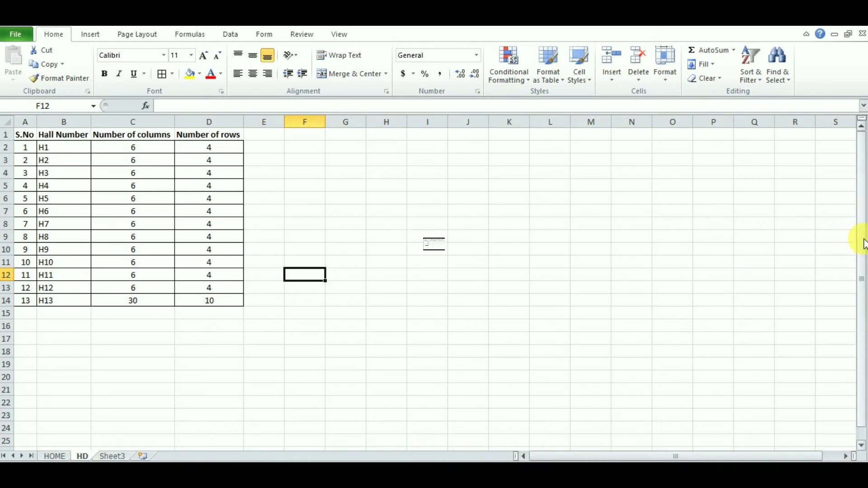
{"action": "left_click_drag", "start_coordinate": [863, 244], "coordinate": [861, 201]}
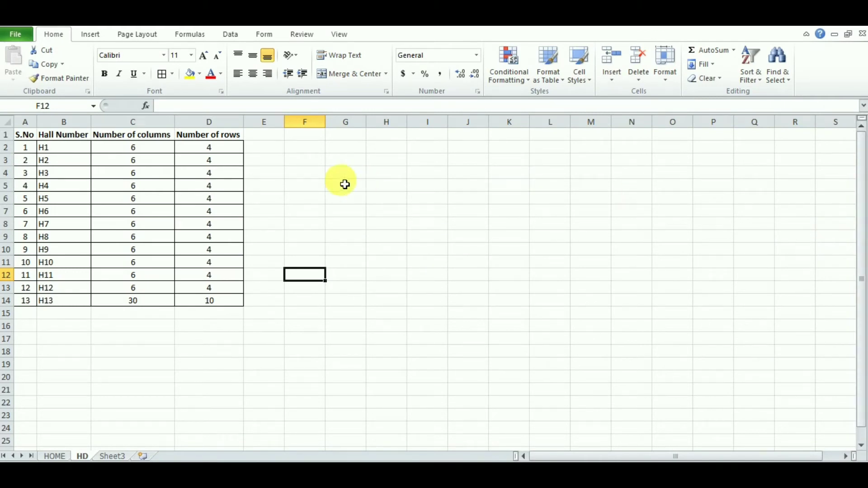
Start a department table with the headers S.No in F1 and Name of the department in G1.
{"action": "left_click", "coordinate": [304, 138]}
{"action": "type", "text": "S"}
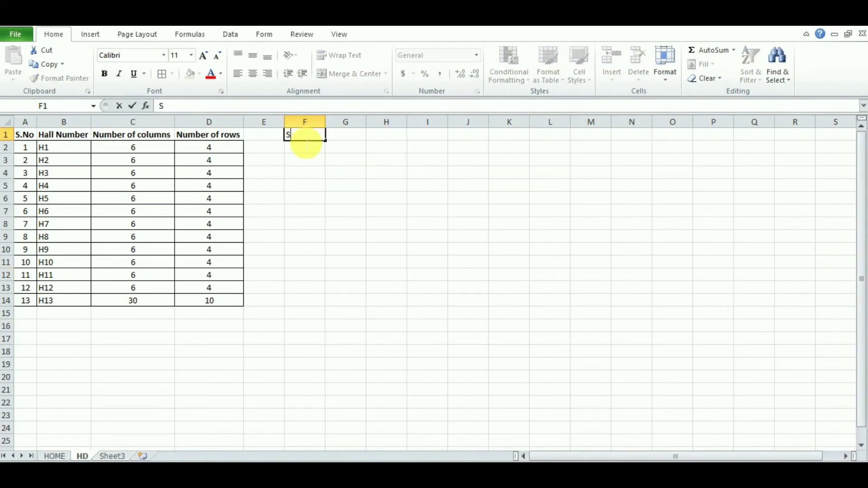
{"action": "type", "text": ".No"}
{"action": "key", "text": "Tab"}
{"action": "type", "text": "Name"}
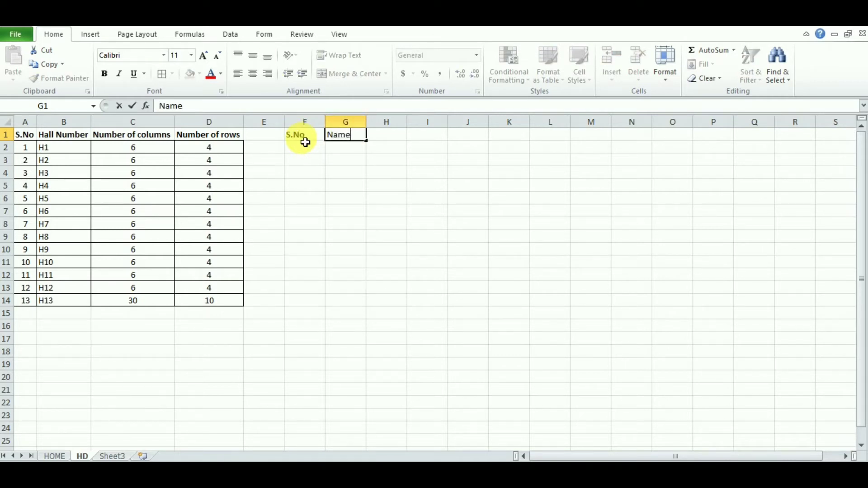
{"action": "type", "text": " of the department"}
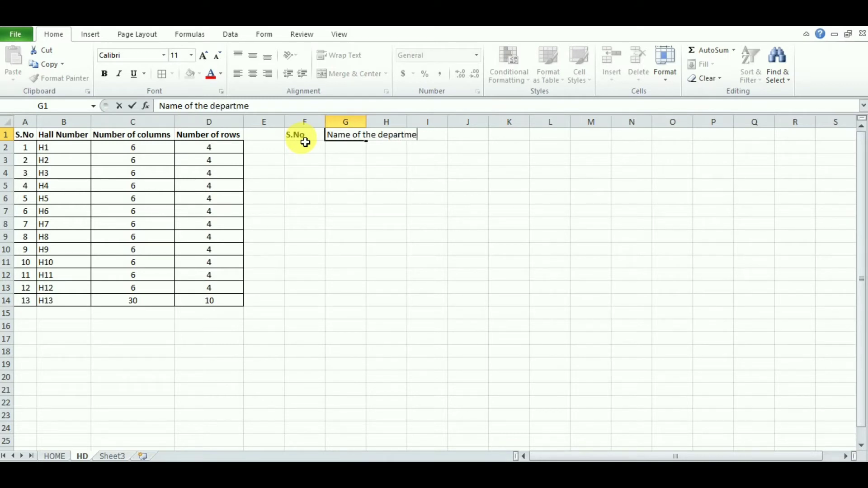
{"action": "left_click", "coordinate": [305, 144]}
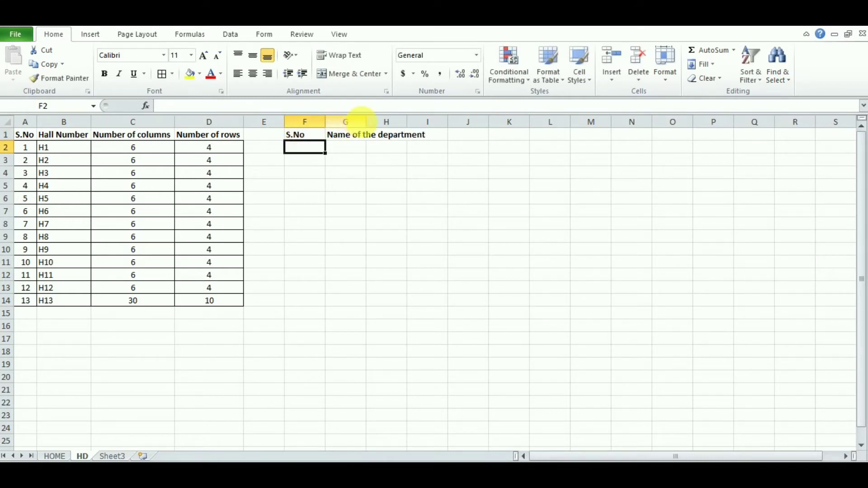
Widen column G to fit its header and enter the header Short form in H1.
{"action": "left_click_drag", "start_coordinate": [369, 128], "coordinate": [430, 128]}
{"action": "left_click", "coordinate": [448, 139]}
{"action": "type", "text": "S"}
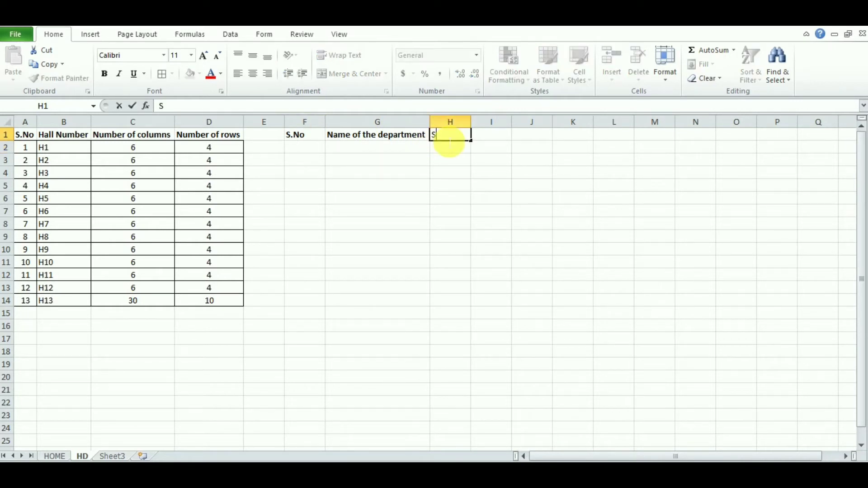
{"action": "type", "text": "hort form"}
{"action": "key", "text": "Return"}
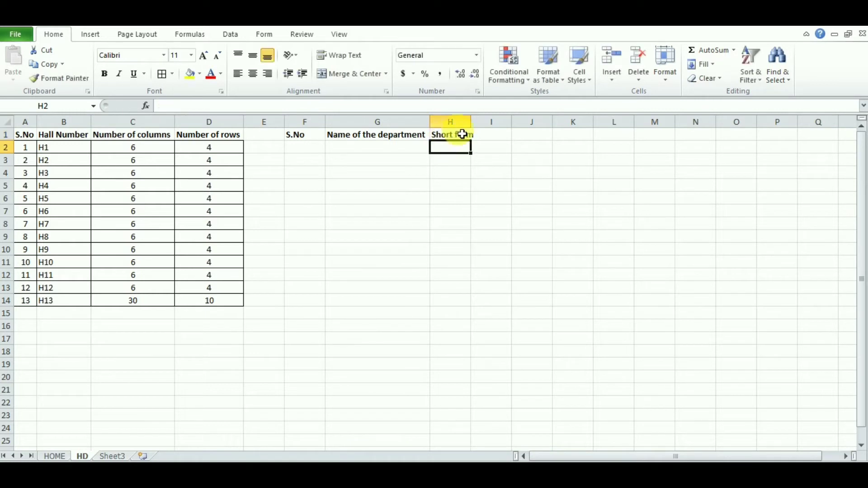
Center the department headers in F1:H1 and autofit the widths of columns F and H.
{"action": "double_click", "coordinate": [477, 127]}
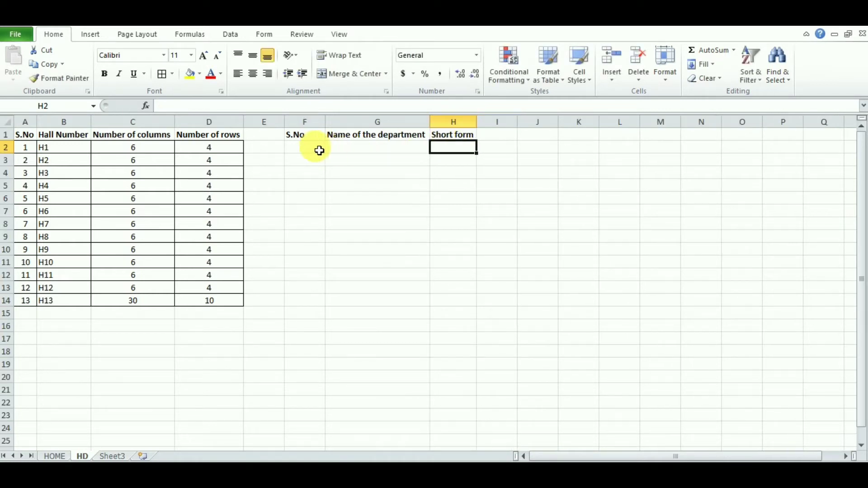
{"action": "left_click_drag", "start_coordinate": [296, 136], "coordinate": [443, 138]}
{"action": "left_click", "coordinate": [253, 74]}
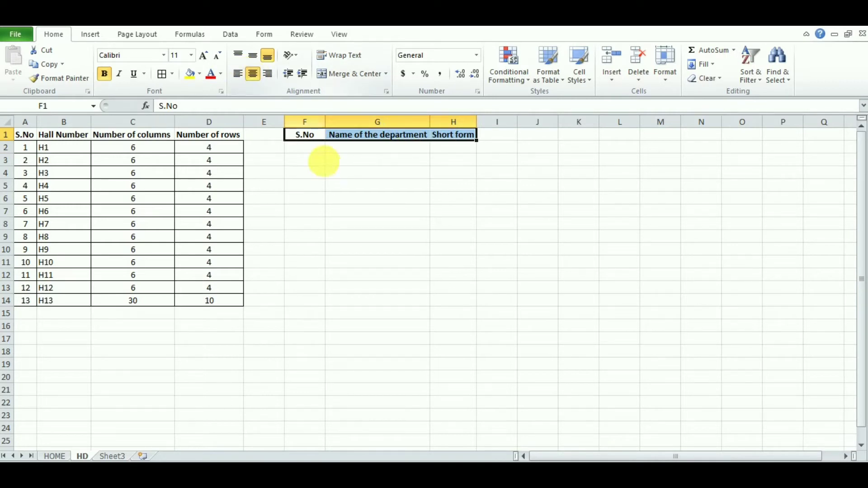
{"action": "double_click", "coordinate": [325, 123]}
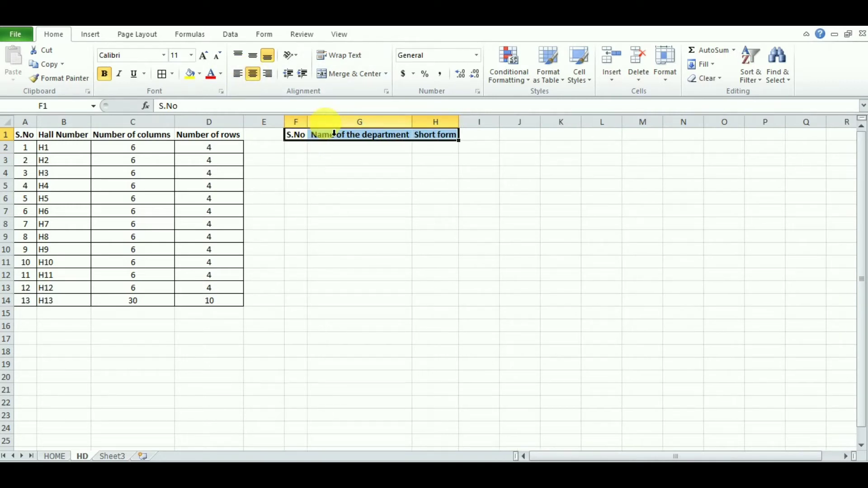
Enter departments 1, Computer Science and Engineering (CSE), and 2, Electronics and Communication Engineering, in rows 2 and 3 with centered serial numbers.
{"action": "left_click", "coordinate": [300, 151]}
{"action": "type", "text": "1"}
{"action": "key", "text": "Tab"}
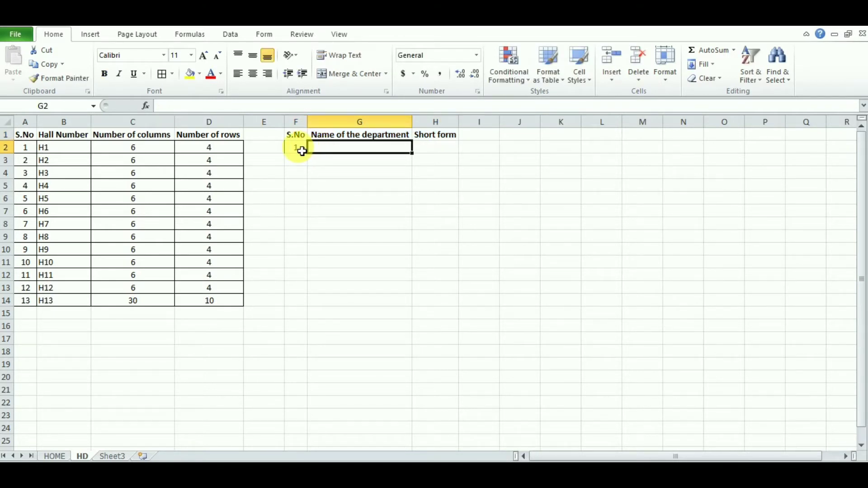
{"action": "left_click", "coordinate": [298, 149]}
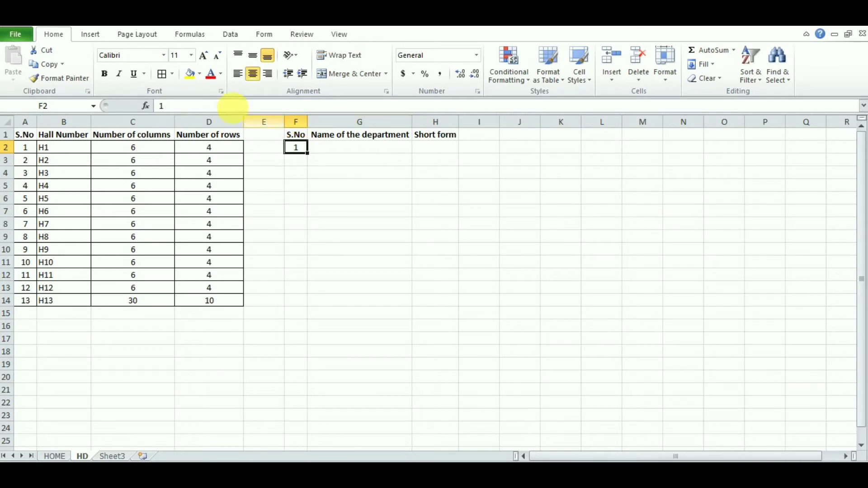
{"action": "left_click", "coordinate": [252, 73]}
{"action": "left_click", "coordinate": [333, 150]}
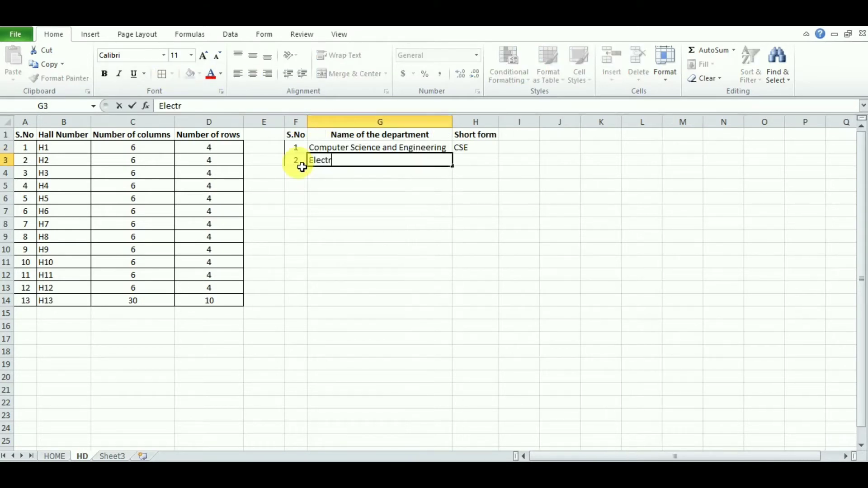
{"action": "type", "text": "onics and Communication Engineering"}
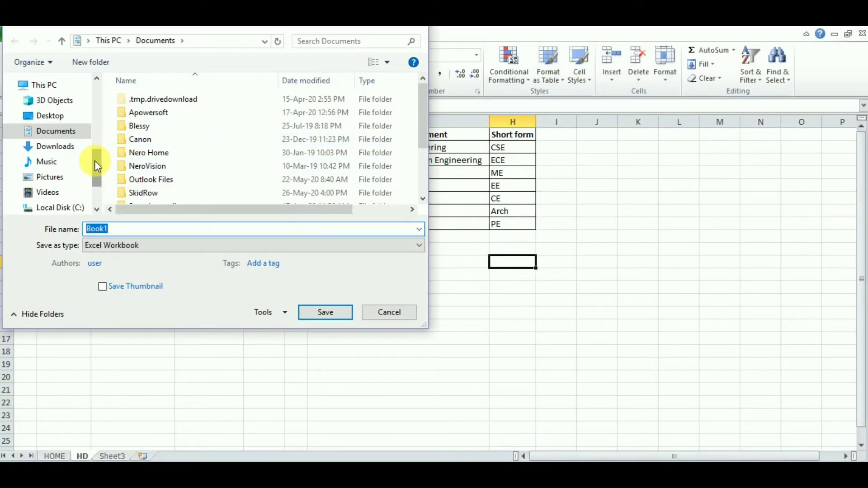
Save the workbook as CCET 1.0 in the CCET folder inside EXCEL TEMPLATES.
{"action": "left_click_drag", "start_coordinate": [94, 161], "coordinate": [94, 128]}
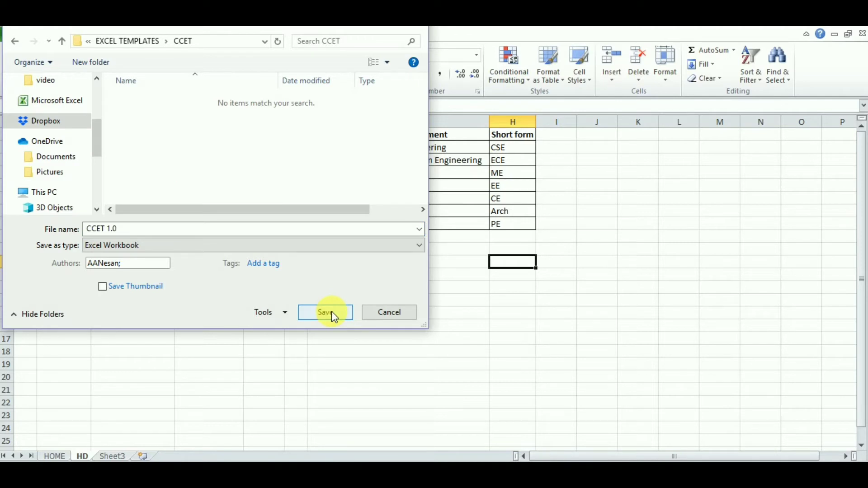
{"action": "left_click", "coordinate": [332, 311]}
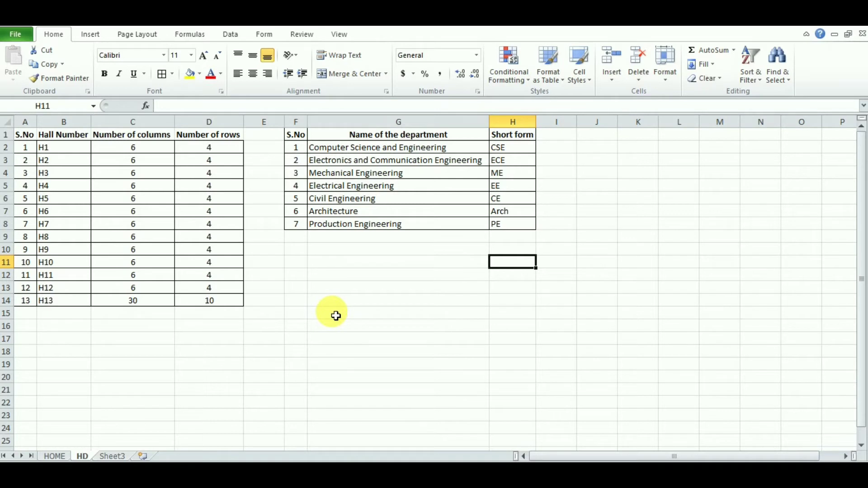
Search the clip art for home and insert the green page picture with a house on the HD sheet.
{"action": "left_click", "coordinate": [91, 34]}
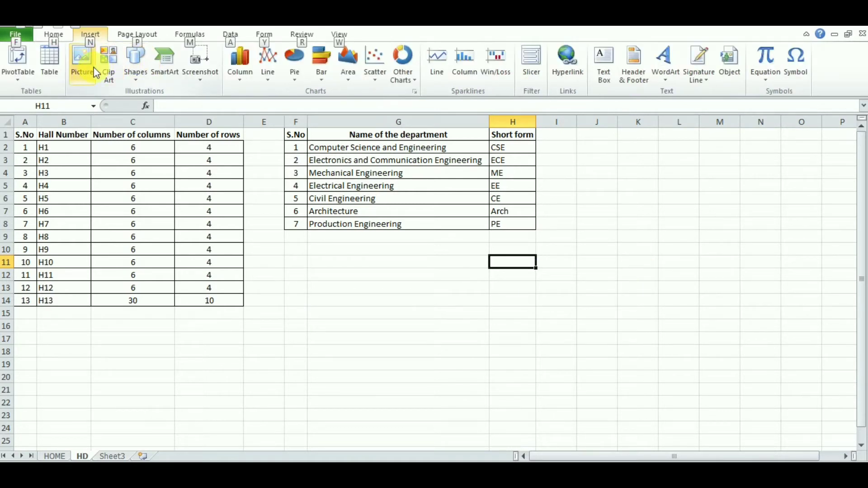
{"action": "left_click", "coordinate": [106, 72]}
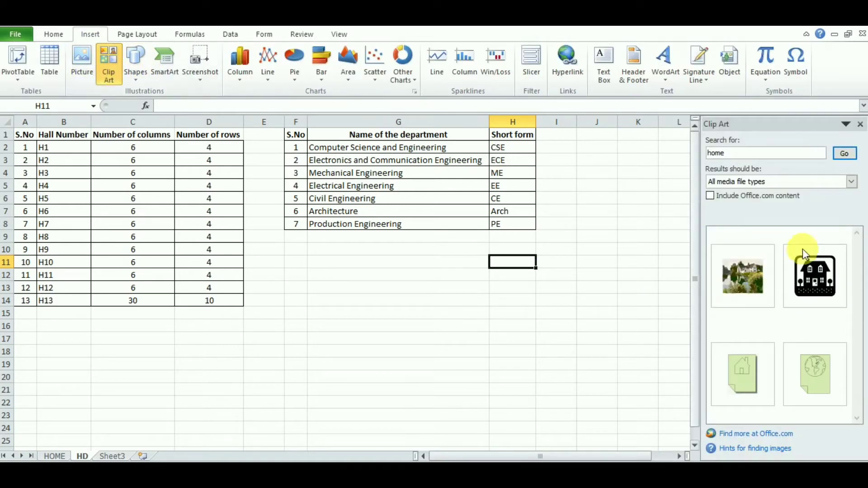
{"action": "left_click", "coordinate": [741, 351]}
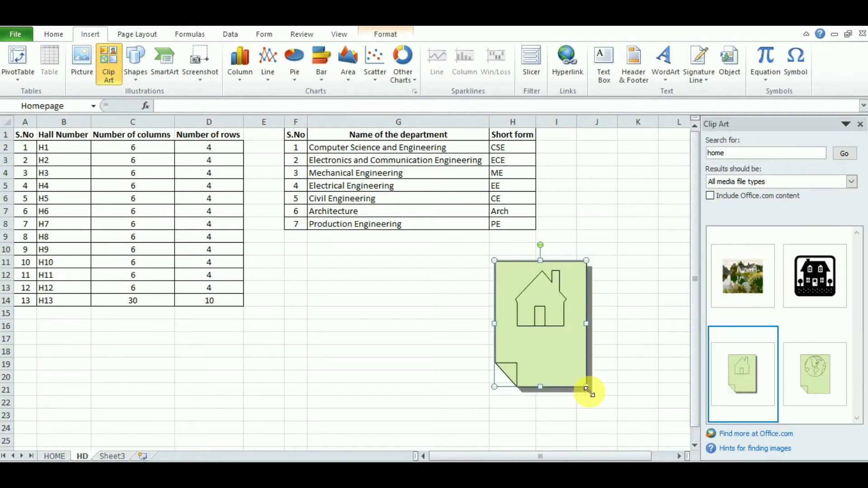
Shrink the home clip art to about 0.69" high by 0.38" wide and place it in column I beside the department table.
{"action": "left_click", "coordinate": [568, 329]}
{"action": "left_click", "coordinate": [573, 335]}
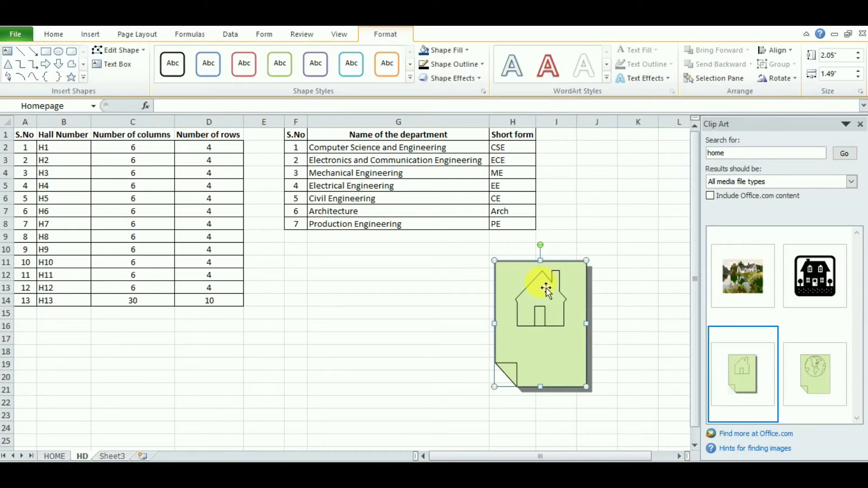
{"action": "left_click", "coordinate": [386, 27]}
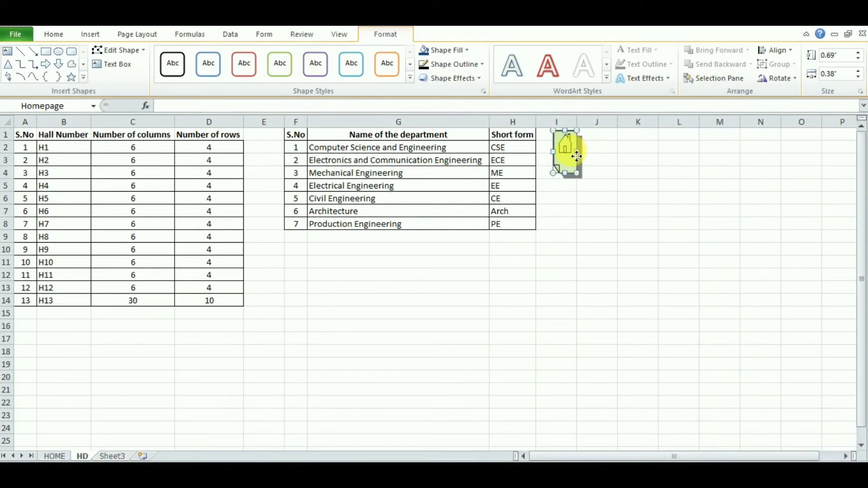
Hyperlink the home clip art to cell A1 of the HOME sheet in this document.
{"action": "right_click", "coordinate": [573, 155]}
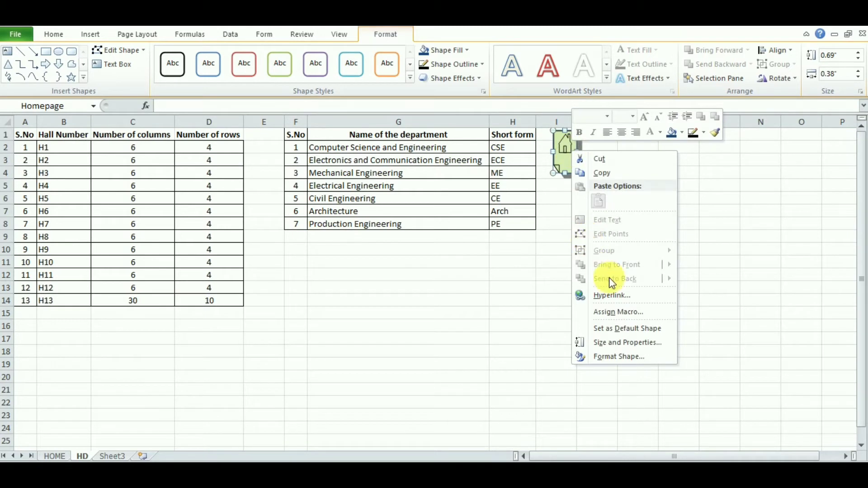
{"action": "left_click", "coordinate": [620, 296]}
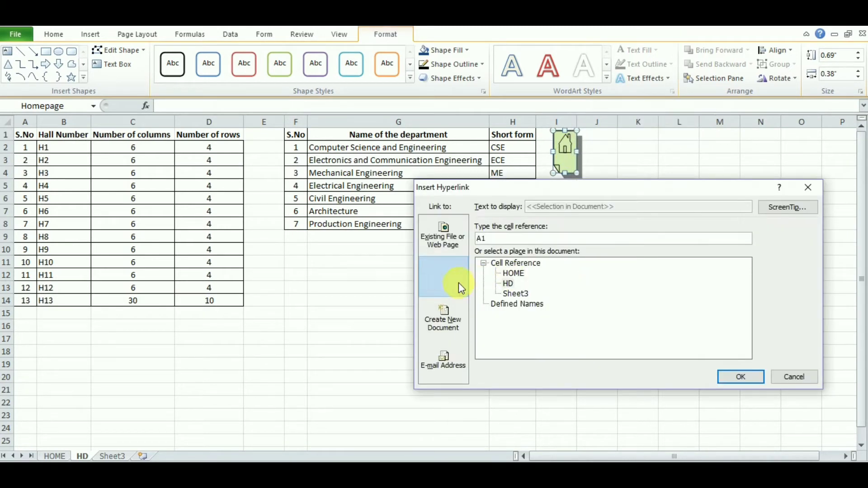
{"action": "left_click", "coordinate": [514, 274]}
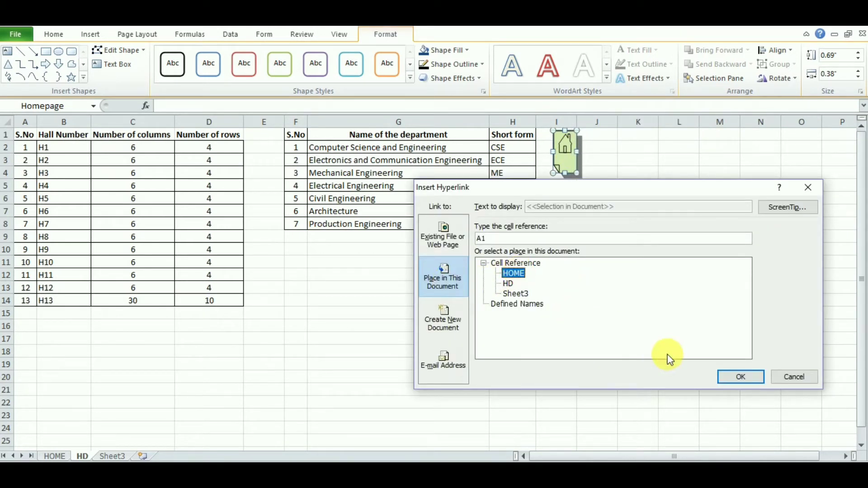
{"action": "left_click", "coordinate": [733, 378]}
{"action": "left_click", "coordinate": [586, 381]}
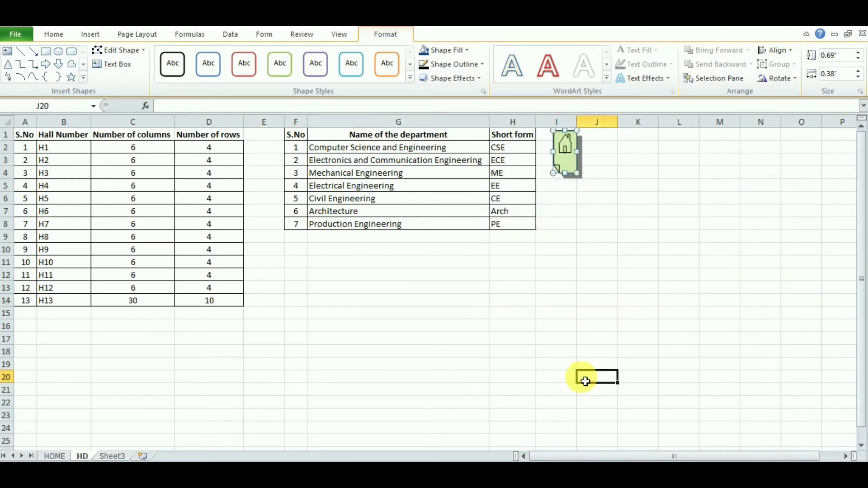
Follow the home clip art link to the HOME sheet and place a copy of the Hall Design & Departments box beside the original.
{"action": "left_click", "coordinate": [573, 163]}
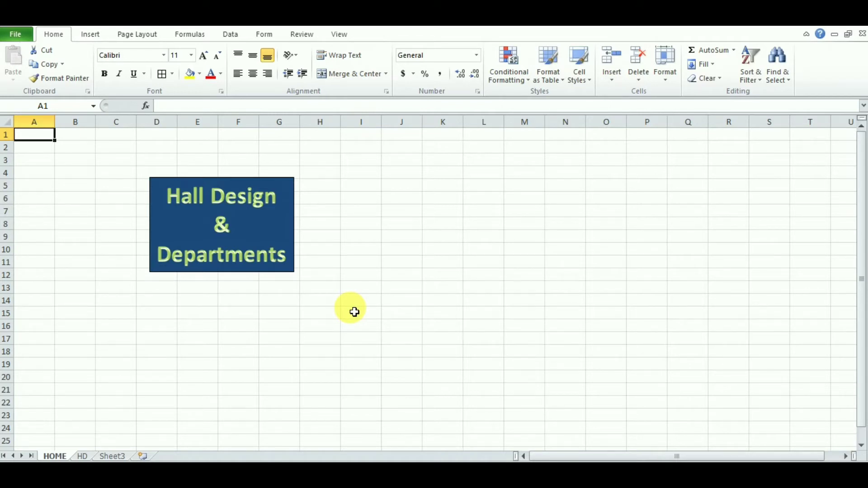
{"action": "key", "text": "alt"}
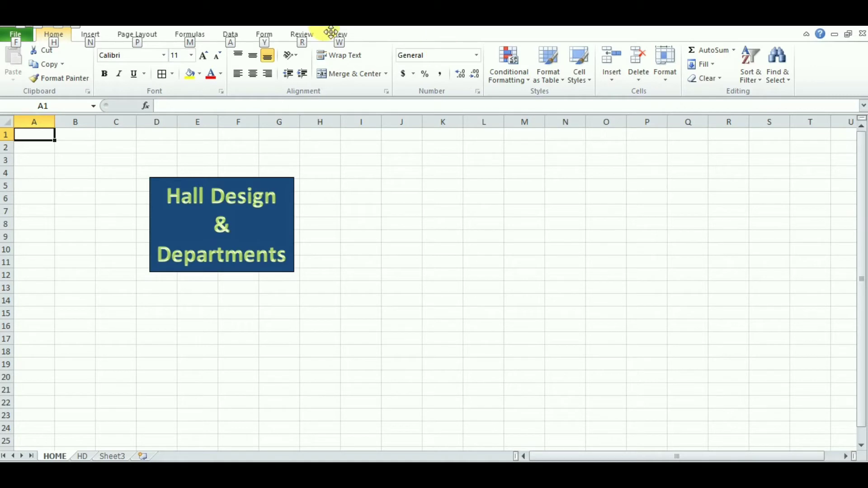
{"action": "left_click", "coordinate": [86, 34]}
{"action": "right_click", "coordinate": [261, 219]}
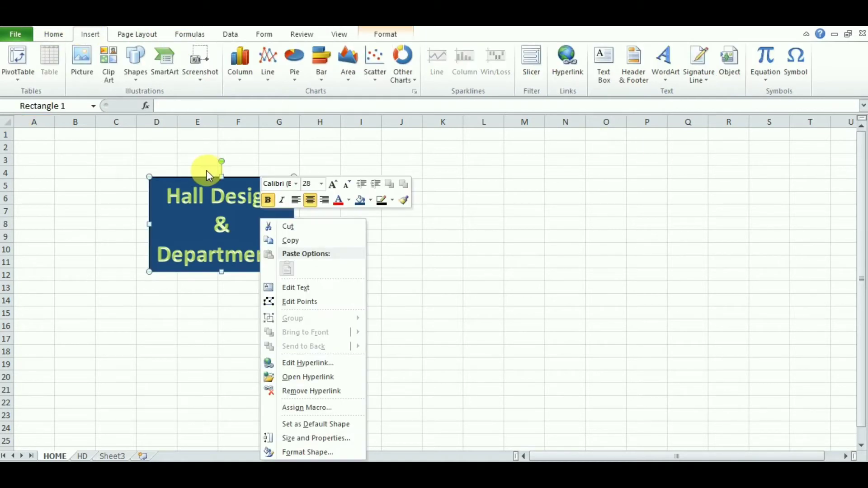
{"action": "left_click", "coordinate": [294, 241]}
{"action": "left_click", "coordinate": [441, 236]}
{"action": "right_click", "coordinate": [441, 236]}
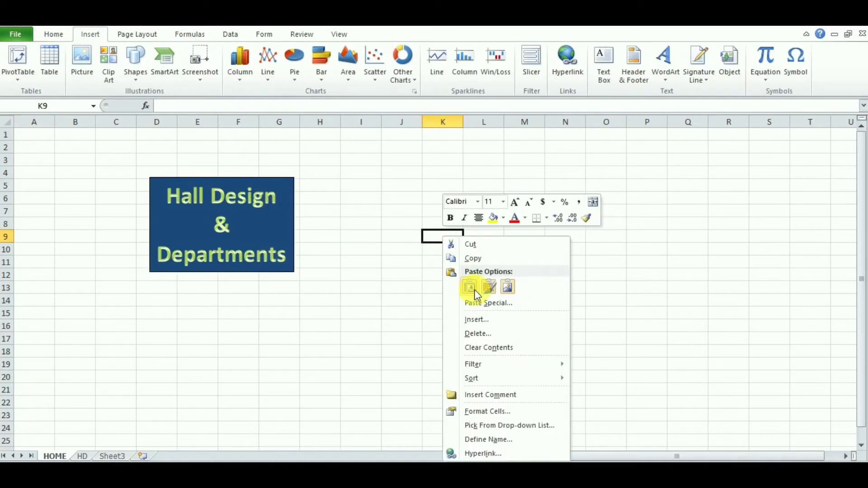
{"action": "left_click", "coordinate": [469, 286]}
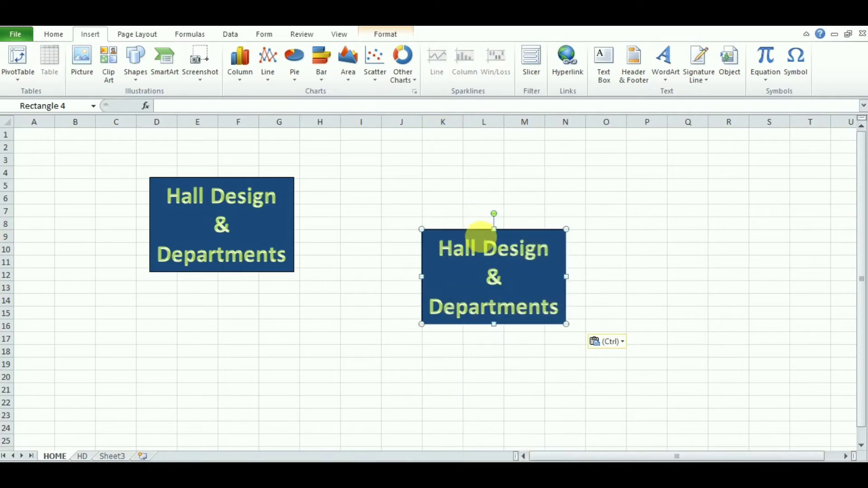
{"action": "left_click_drag", "start_coordinate": [477, 228], "coordinate": [429, 174]}
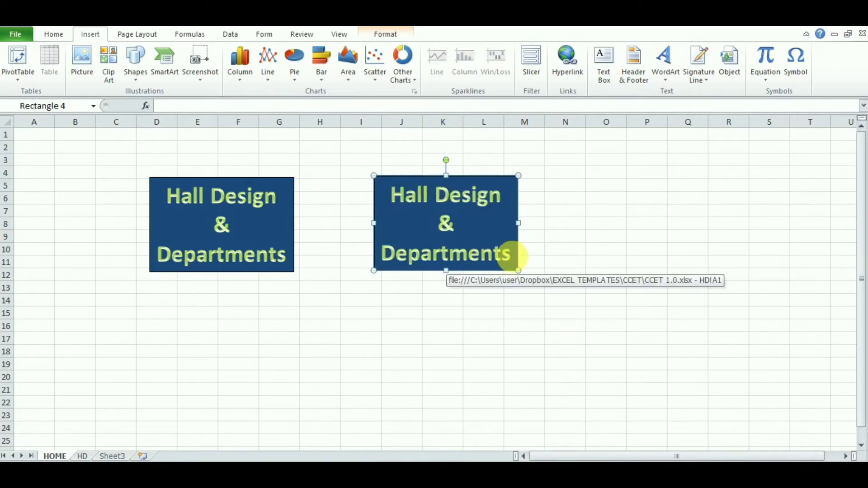
Replace the copied box's text with DETAIL ENTRY on two lines.
{"action": "left_click_drag", "start_coordinate": [516, 263], "coordinate": [393, 194]}
{"action": "key", "text": "BackSpace"}
{"action": "type", "text": "DE"}
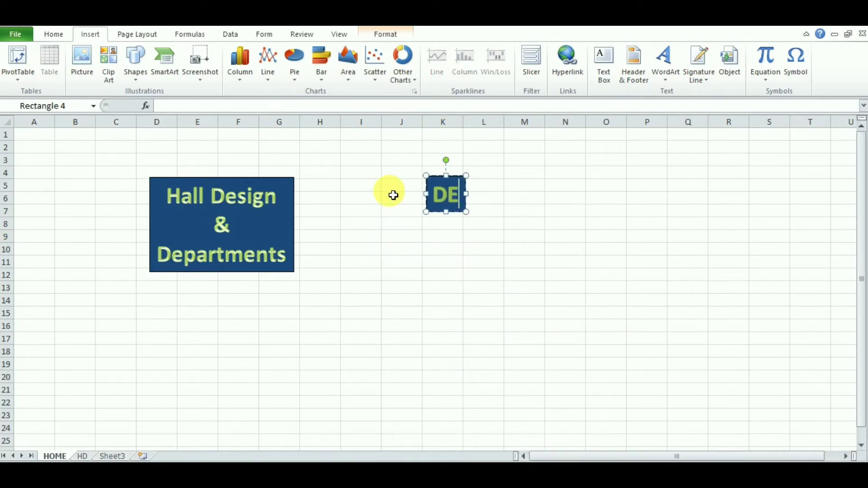
{"action": "type", "text": "TAILS"}
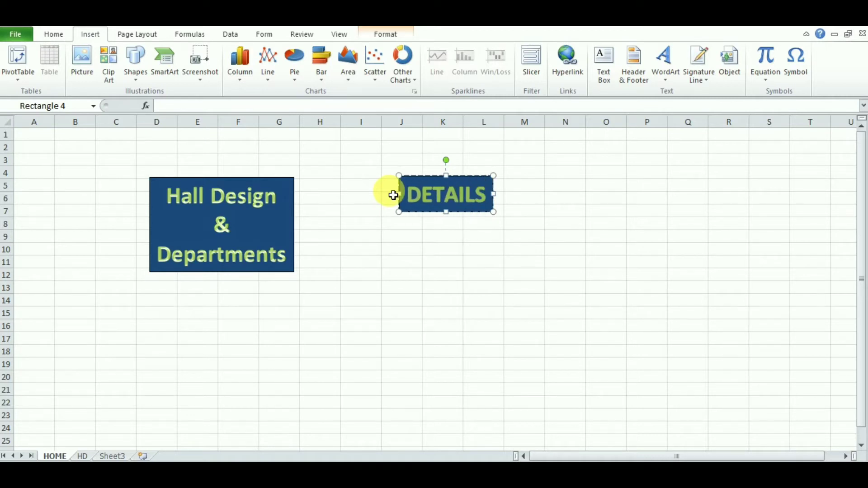
{"action": "key", "text": "BackSpace"}
{"action": "key", "text": "Return"}
{"action": "type", "text": "ENTRY"}
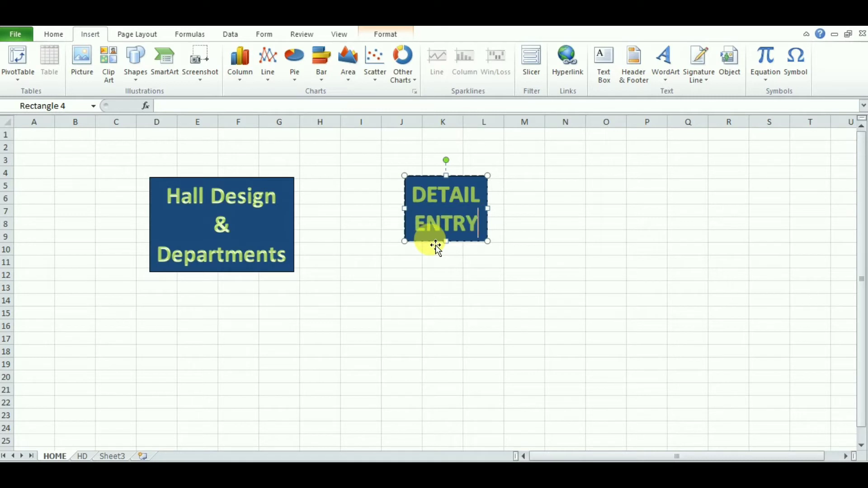
{"action": "left_click", "coordinate": [500, 267]}
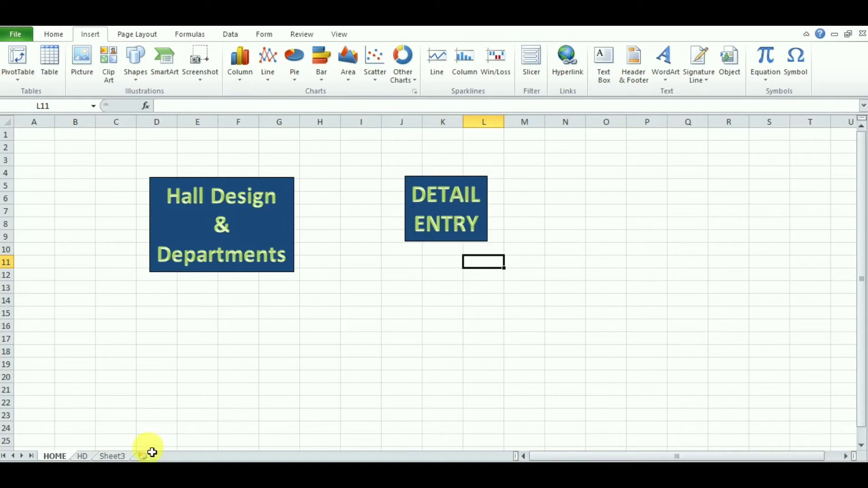
Rename Sheet3 as Detail.
{"action": "left_click", "coordinate": [114, 456]}
{"action": "double_click", "coordinate": [114, 456]}
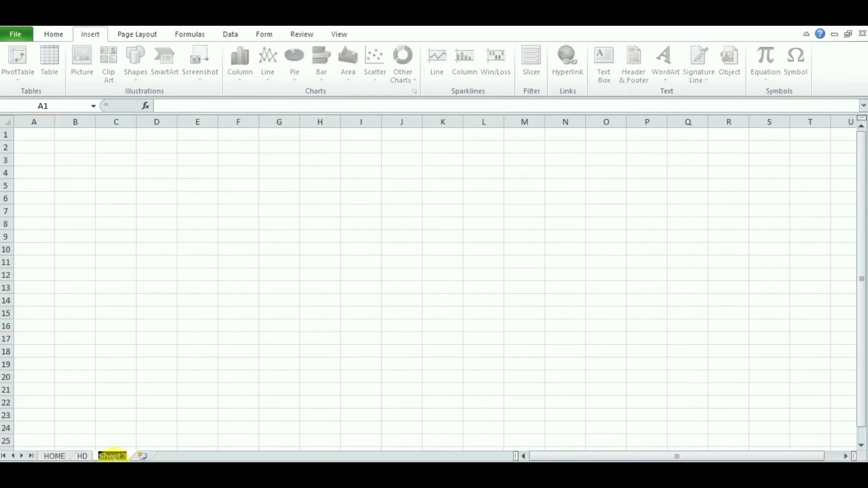
{"action": "type", "text": "De"}
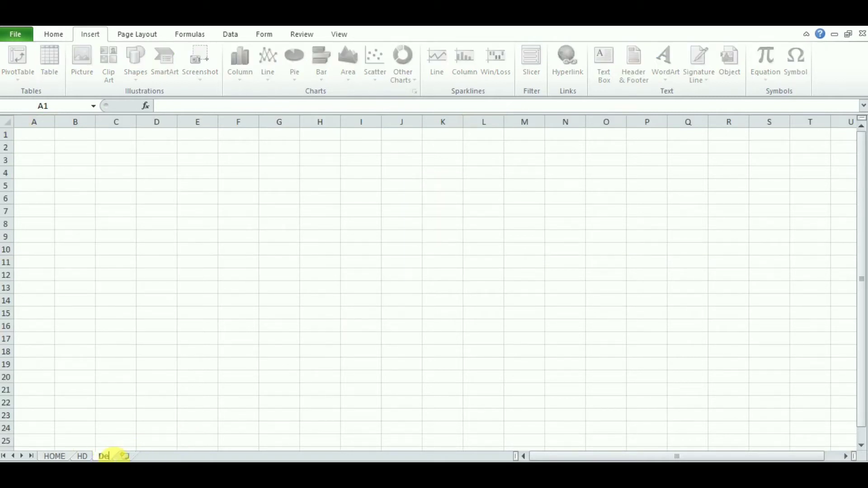
{"action": "type", "text": "tail"}
{"action": "key", "text": "Return"}
Change the DETAIL ENTRY box's hyperlink on the HOME sheet to cell A1 of the Detail sheet and follow the link.
{"action": "left_click", "coordinate": [54, 456]}
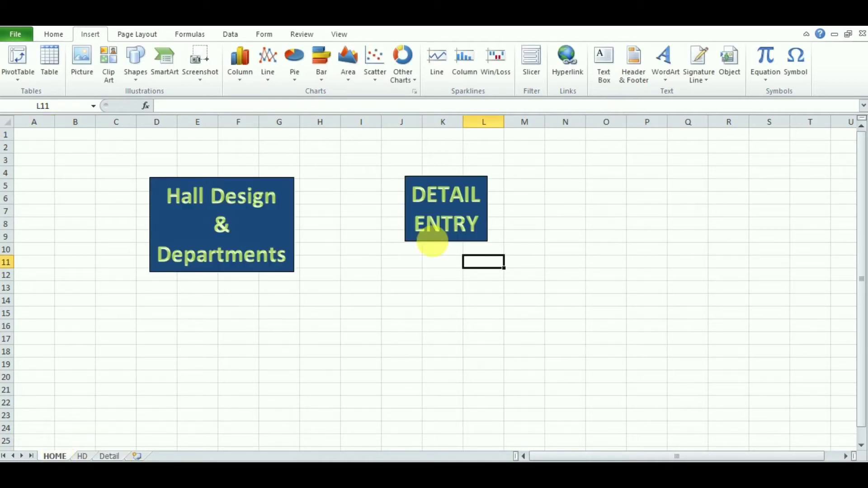
{"action": "right_click", "coordinate": [444, 202]}
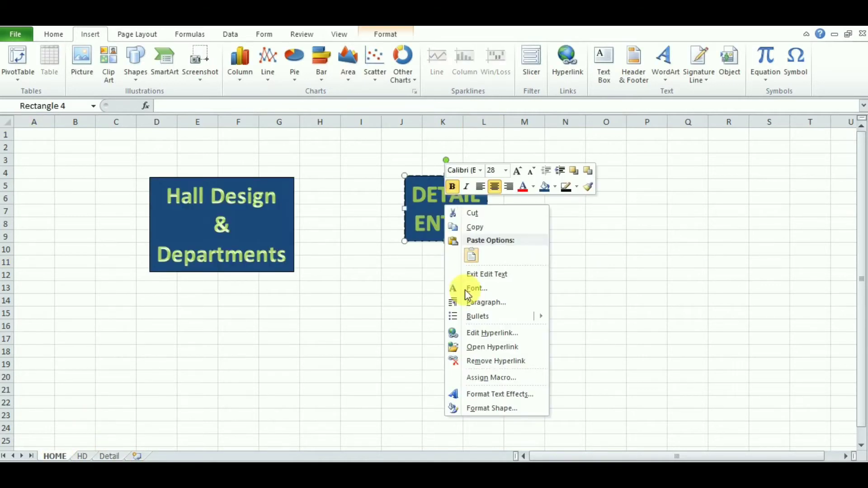
{"action": "left_click", "coordinate": [505, 339]}
{"action": "left_click", "coordinate": [398, 336]}
{"action": "left_click", "coordinate": [634, 419]}
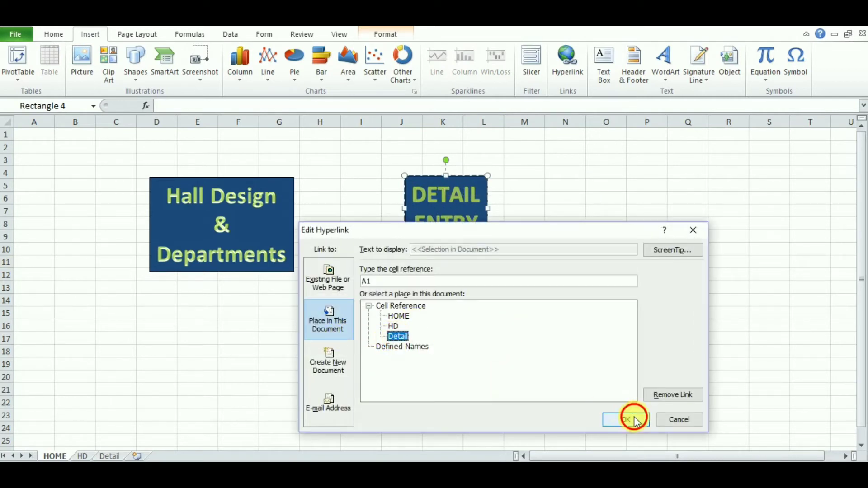
{"action": "left_click", "coordinate": [430, 344]}
{"action": "left_click", "coordinate": [443, 219]}
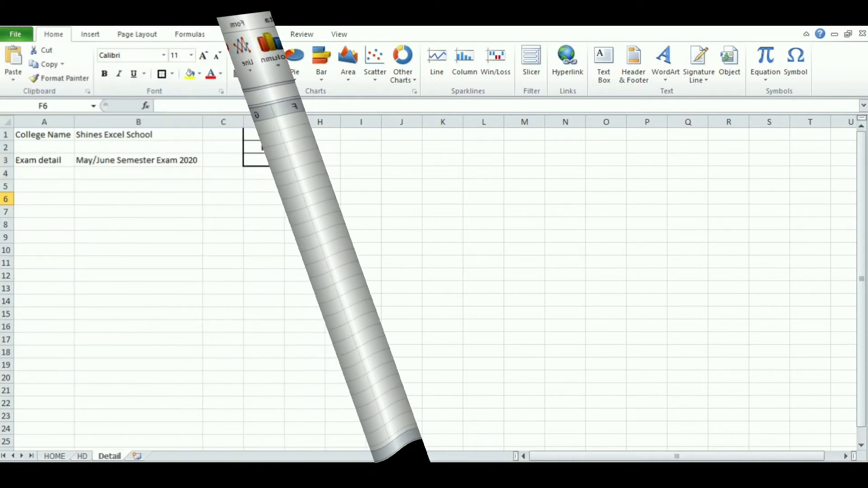
Add list data validation with the comma-separated values 1 to 31 to day cell D3 and check its drop-down.
{"action": "left_click", "coordinate": [269, 164]}
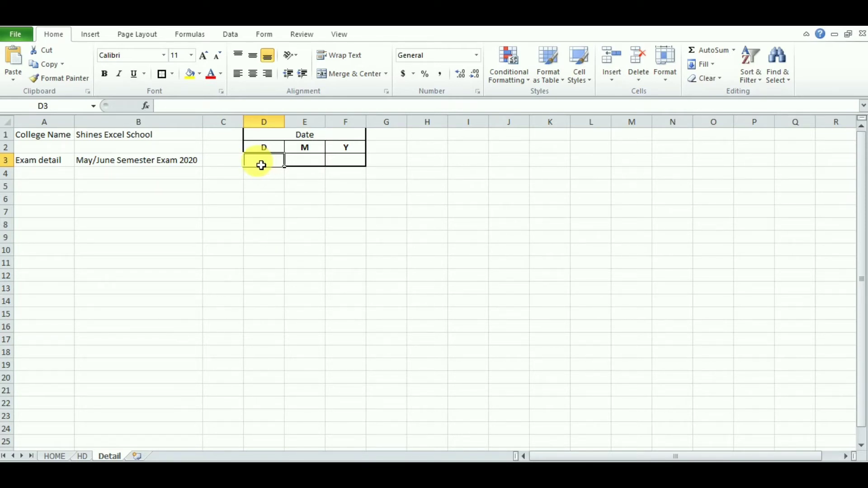
{"action": "left_click", "coordinate": [231, 35]}
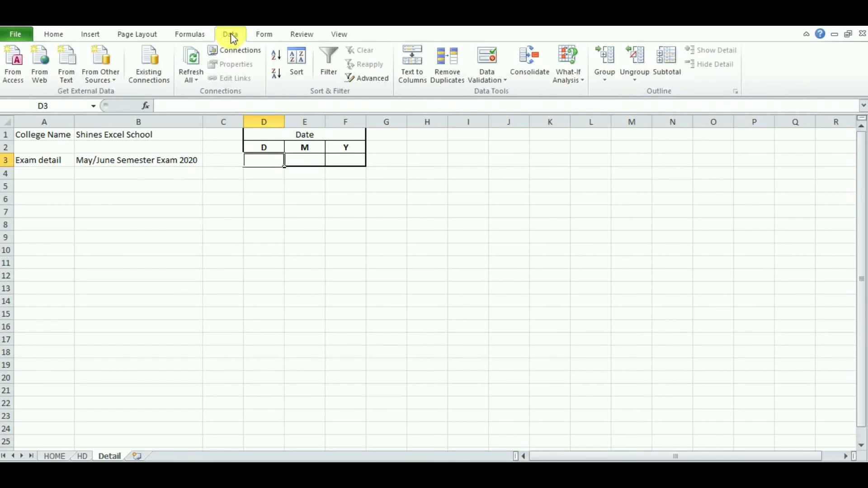
{"action": "left_click", "coordinate": [497, 64]}
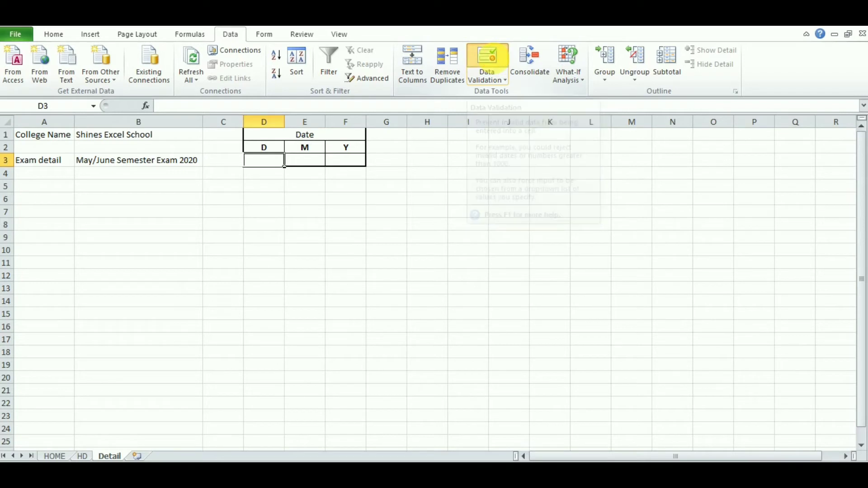
{"action": "left_click_drag", "start_coordinate": [228, 223], "coordinate": [545, 203]}
{"action": "left_click", "coordinate": [531, 262]}
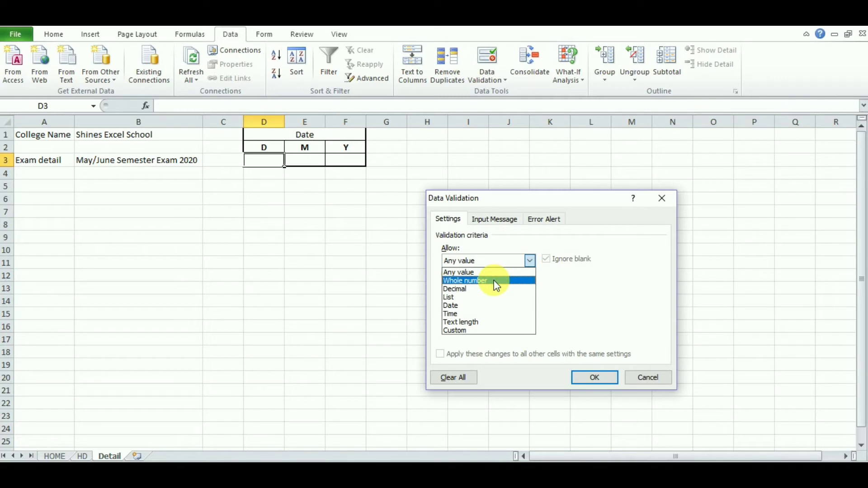
{"action": "left_click", "coordinate": [474, 297]}
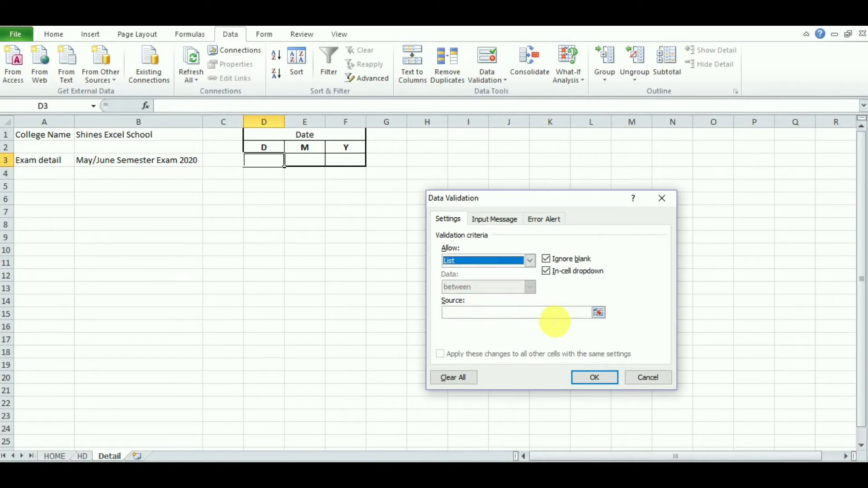
{"action": "left_click", "coordinate": [512, 315]}
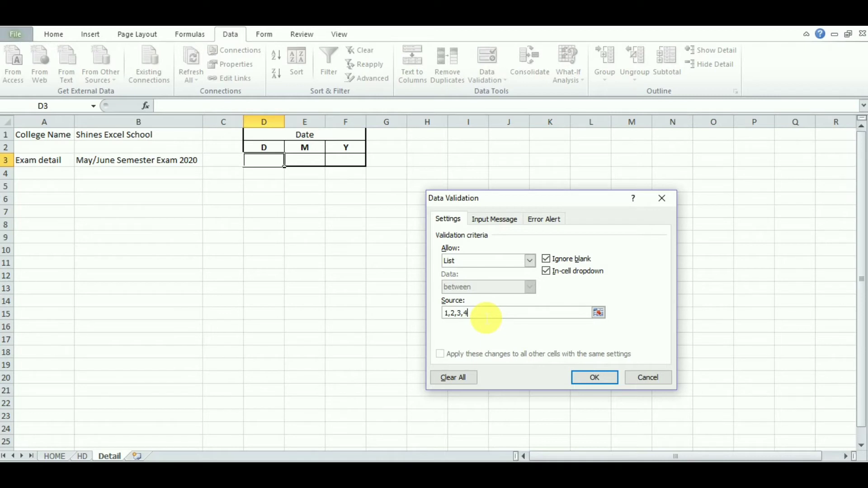
{"action": "type", "text": "1,2,3,4,5,6,7,8,9,10,11,12,13,14,15,16,17,18,19,20,21,22,23,24,25,26,27,28,"}
{"action": "type", "text": "29"}
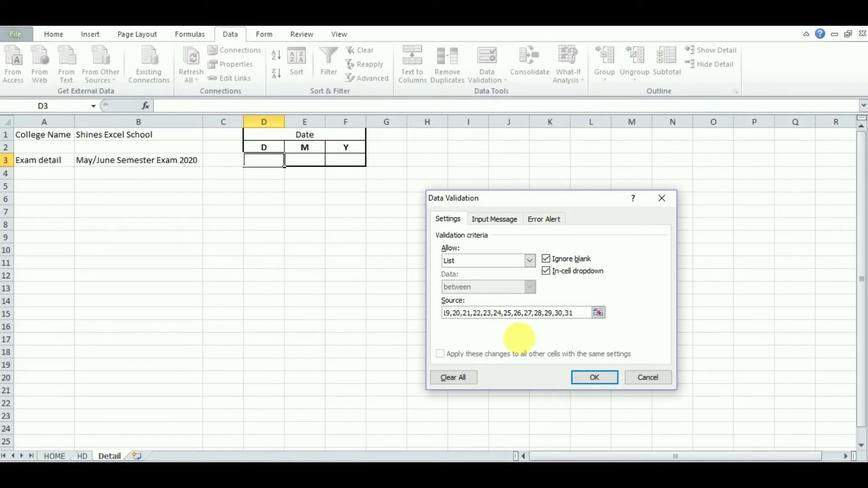
{"action": "left_click", "coordinate": [591, 377]}
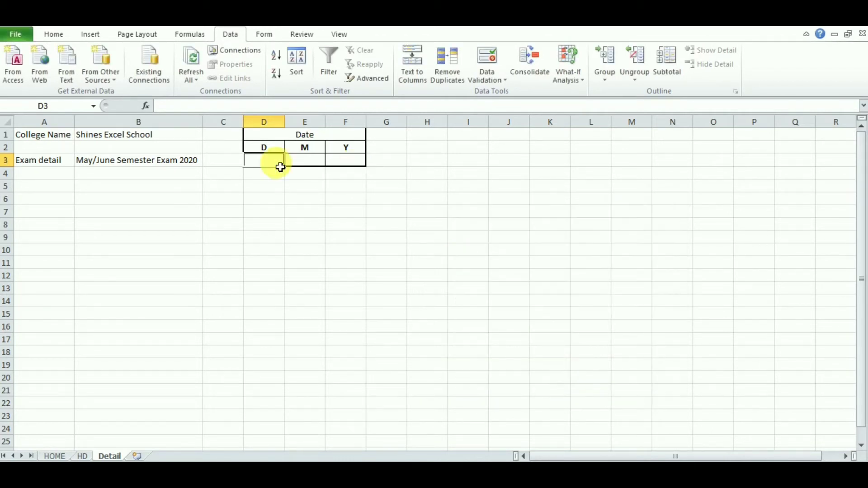
{"action": "left_click", "coordinate": [290, 161]}
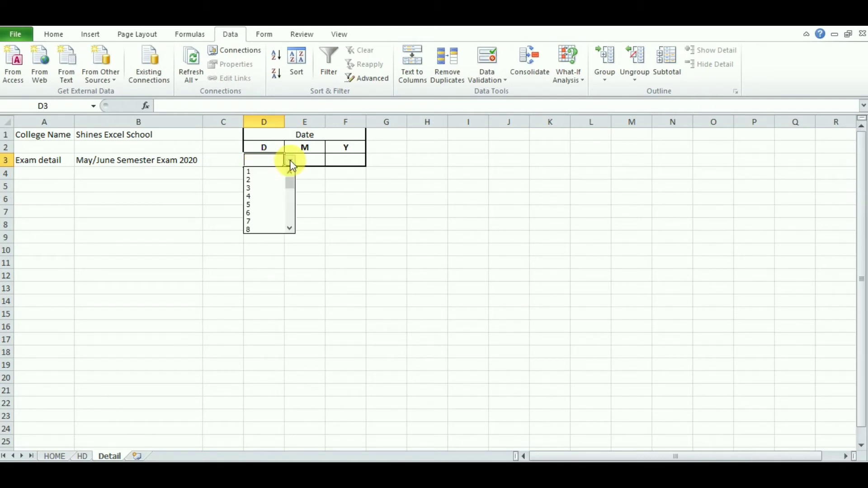
{"action": "mouse_move", "coordinate": [291, 183]}
{"action": "left_mouse_down"}
{"action": "mouse_move", "coordinate": [291, 218]}
{"action": "mouse_move", "coordinate": [287, 172]}
{"action": "left_mouse_up"}
Add list data validation with the comma-separated values 1 to 12 to month cell E3 and check its drop-down.
{"action": "left_click", "coordinate": [312, 163]}
{"action": "left_click", "coordinate": [315, 163]}
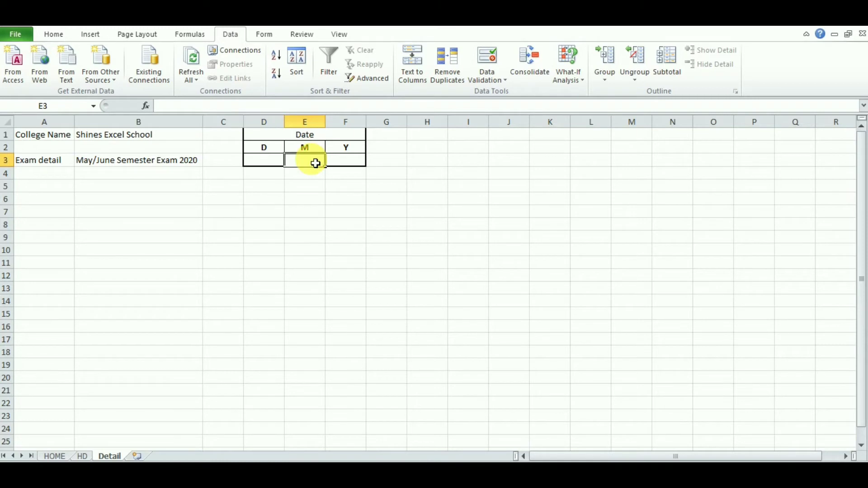
{"action": "left_click", "coordinate": [484, 55]}
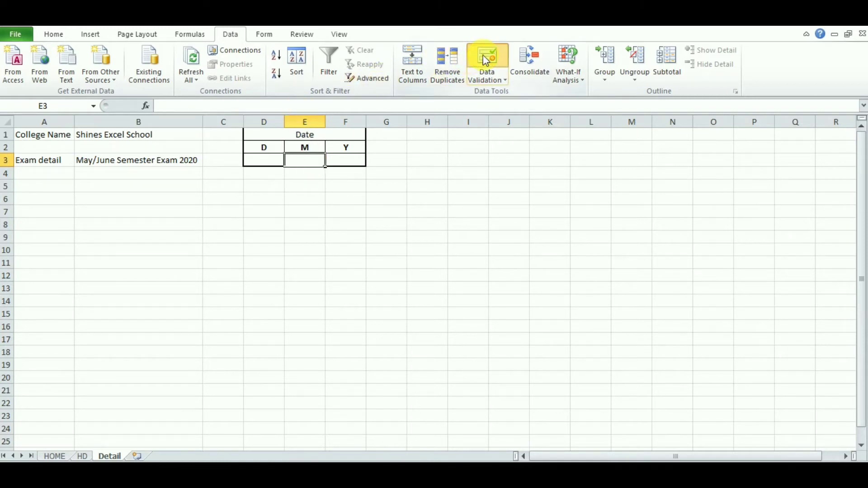
{"action": "left_click", "coordinate": [530, 261]}
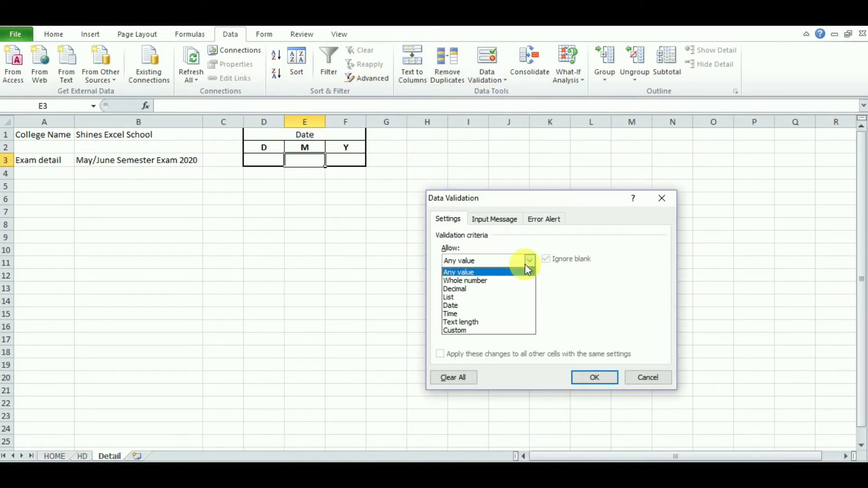
{"action": "left_click", "coordinate": [470, 297]}
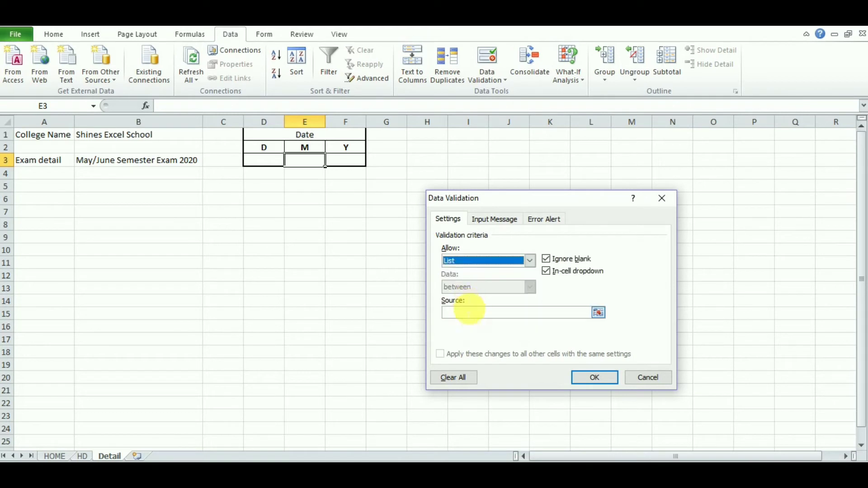
{"action": "left_click", "coordinate": [475, 314]}
{"action": "type", "text": "1,2,3,4,5,6,7,8,9,10,11,12"}
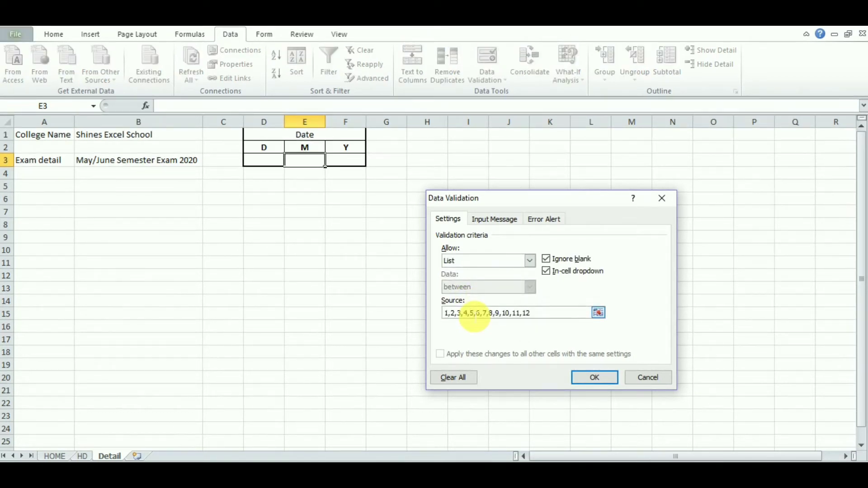
{"action": "left_click", "coordinate": [600, 378]}
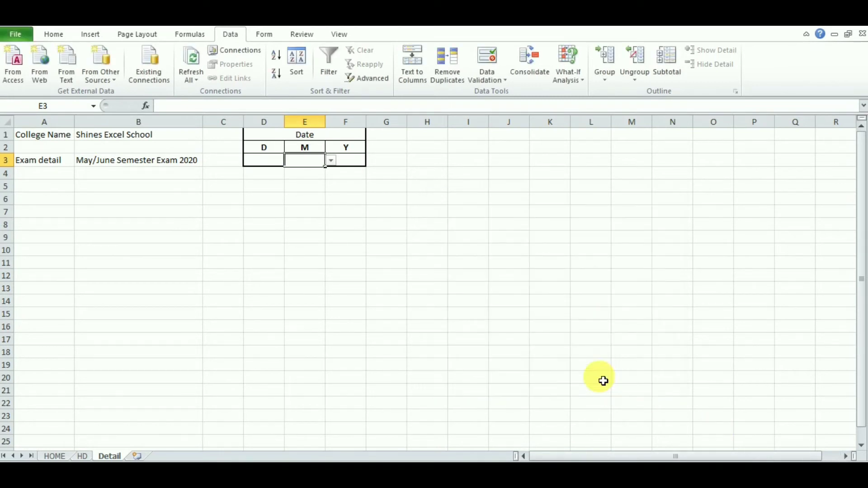
{"action": "left_click", "coordinate": [331, 161]}
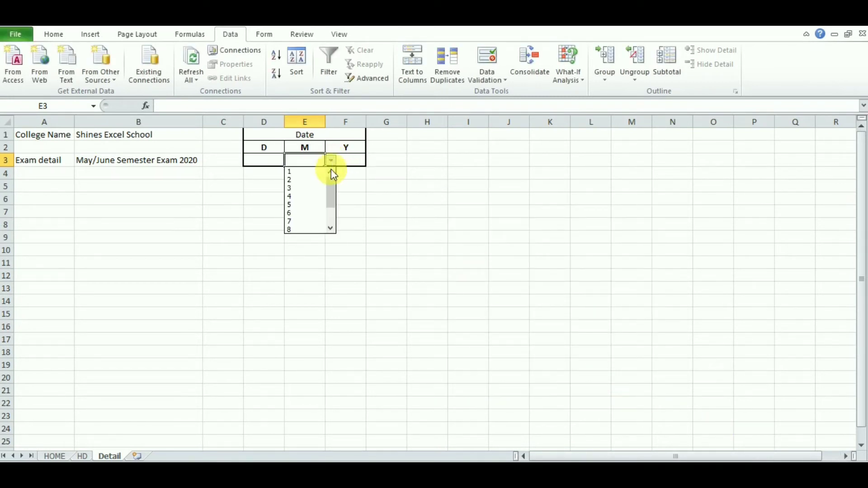
{"action": "left_click_drag", "start_coordinate": [331, 184], "coordinate": [332, 218]}
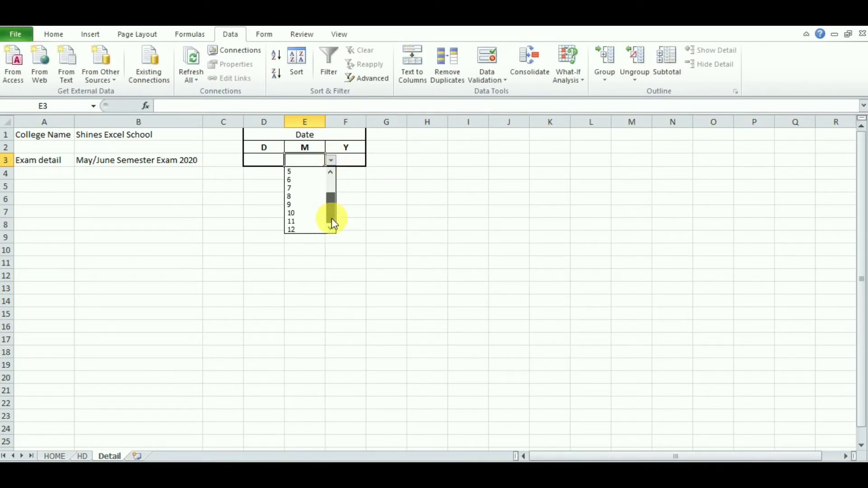
Add list data validation with comma-separated years starting 2020,2021 to year cell F3 and check its drop-down.
{"action": "left_click", "coordinate": [350, 166]}
{"action": "left_click", "coordinate": [349, 161]}
{"action": "left_click", "coordinate": [496, 60]}
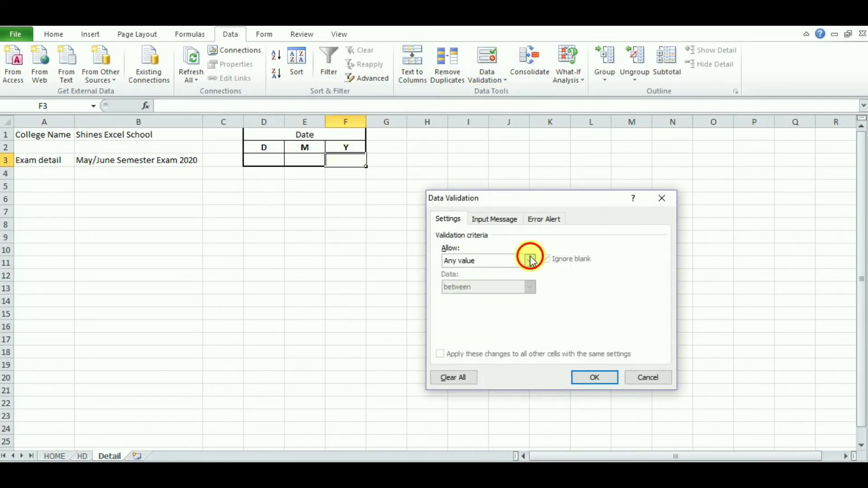
{"action": "left_click", "coordinate": [531, 261]}
{"action": "left_click", "coordinate": [475, 295]}
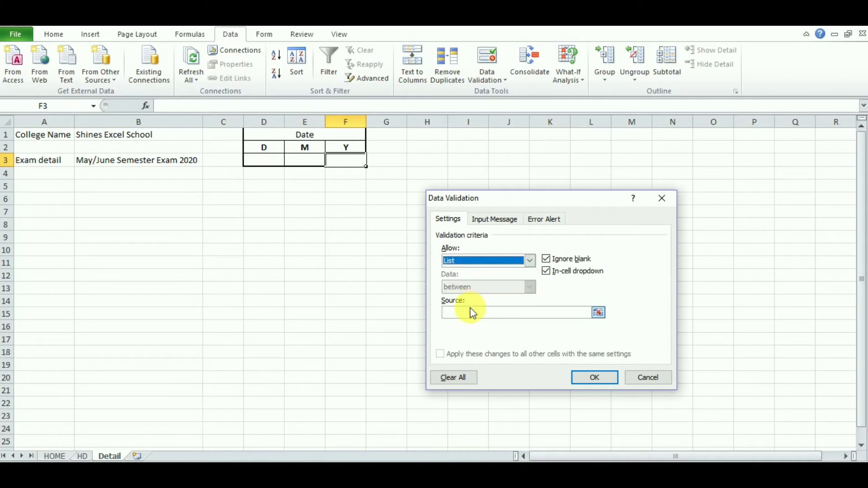
{"action": "left_click", "coordinate": [469, 313]}
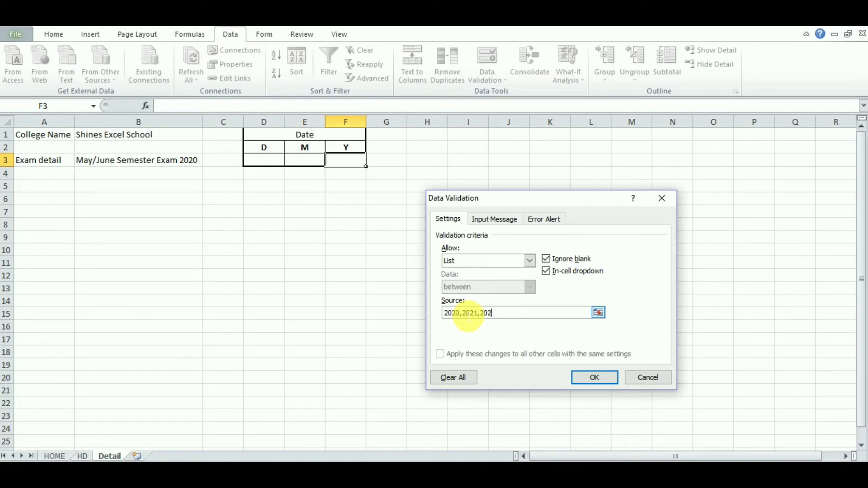
{"action": "left_click", "coordinate": [596, 379]}
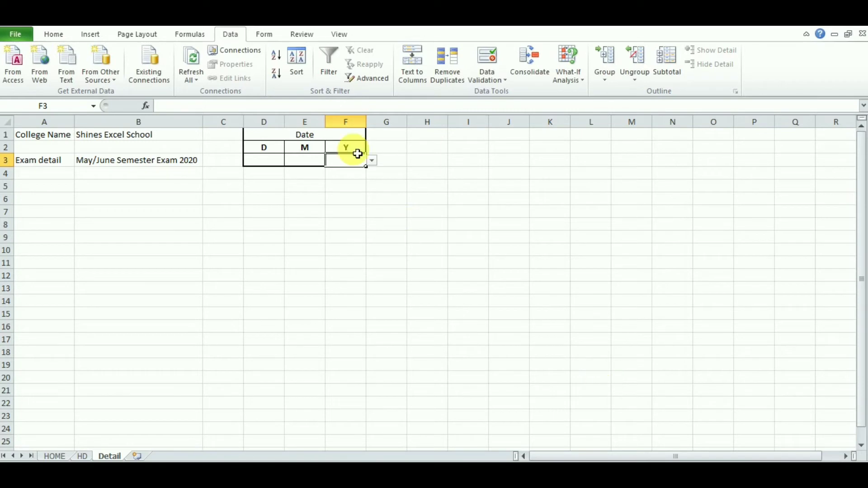
{"action": "left_click", "coordinate": [371, 161]}
{"action": "key", "text": "Escape"}
{"action": "key", "text": "Left"}
{"action": "key", "text": "Down"}
{"action": "key", "text": "Down"}
{"action": "key", "text": "Down"}
{"action": "key", "text": "Down"}
{"action": "key", "text": "Down"}
{"action": "key", "text": "Down"}
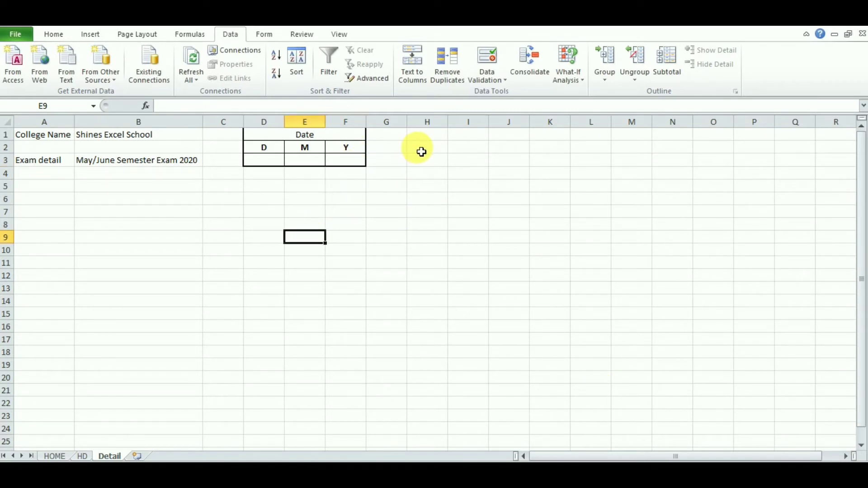
Enter the headers S.No, Dep, Subject Name and Subject Code in H1:K1 and make them bold and centred.
{"action": "left_click", "coordinate": [436, 139]}
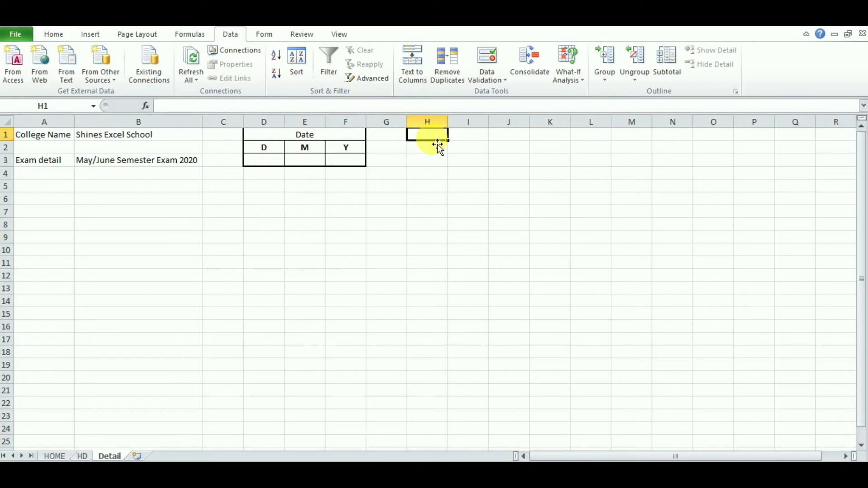
{"action": "type", "text": "Dep"}
{"action": "key", "text": "Tab"}
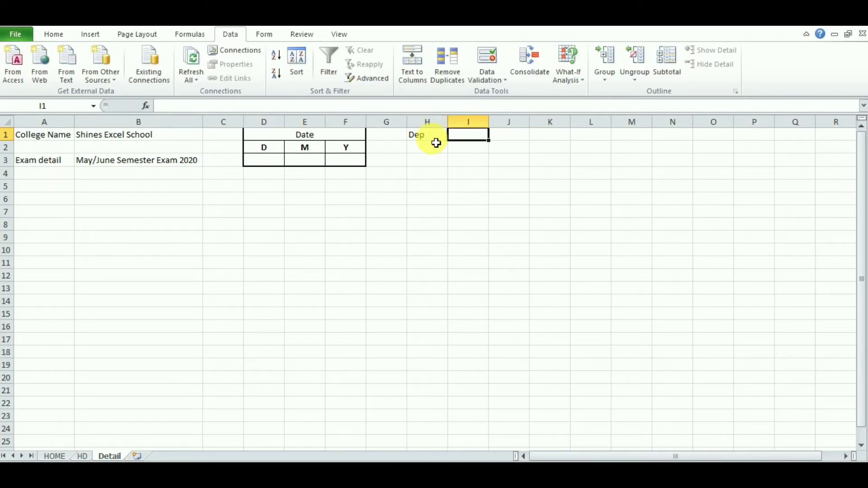
{"action": "type", "text": "Subject"}
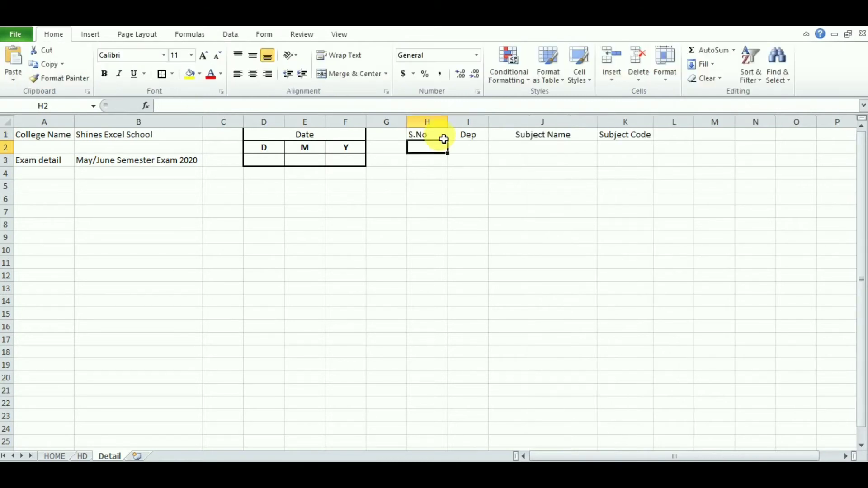
{"action": "left_click_drag", "start_coordinate": [444, 137], "coordinate": [625, 135]}
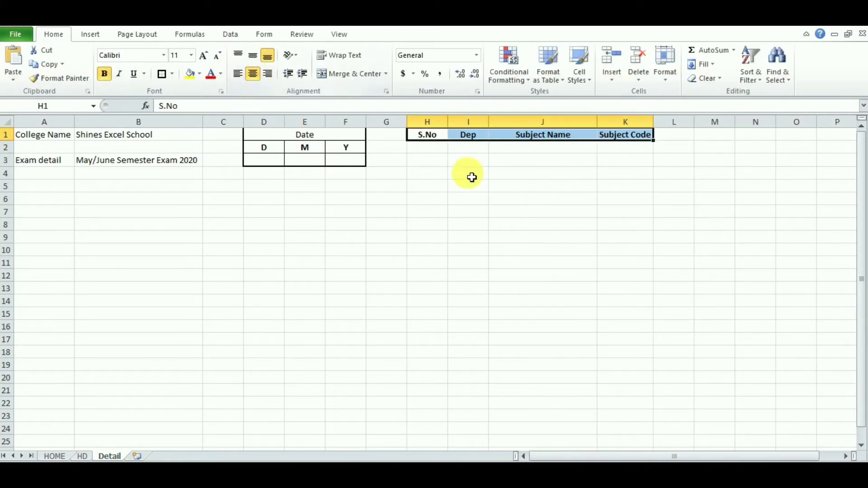
Fill the S.No column with the serial numbers 1 to 7 in H2:H8 and centre them.
{"action": "left_click", "coordinate": [436, 150]}
{"action": "type", "text": "1"}
{"action": "key", "text": "ctrl+Return"}
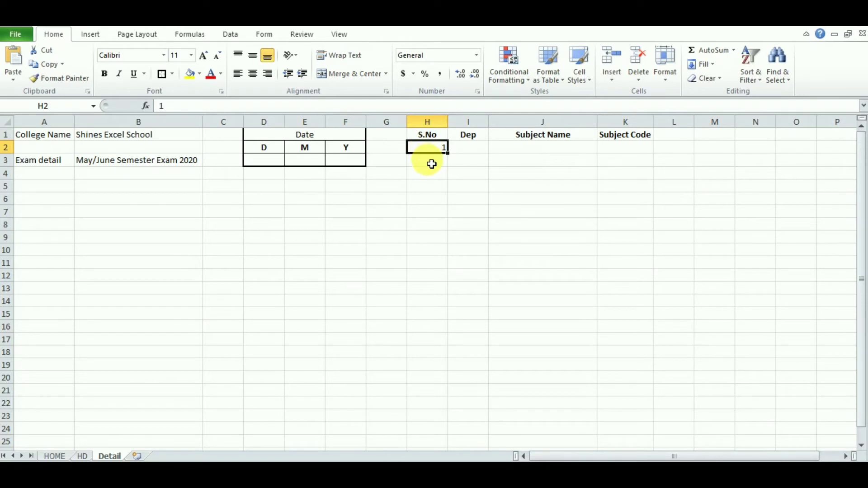
{"action": "left_click_drag", "start_coordinate": [448, 154], "coordinate": [448, 229]}
{"action": "key", "text": "ctrl+e"}
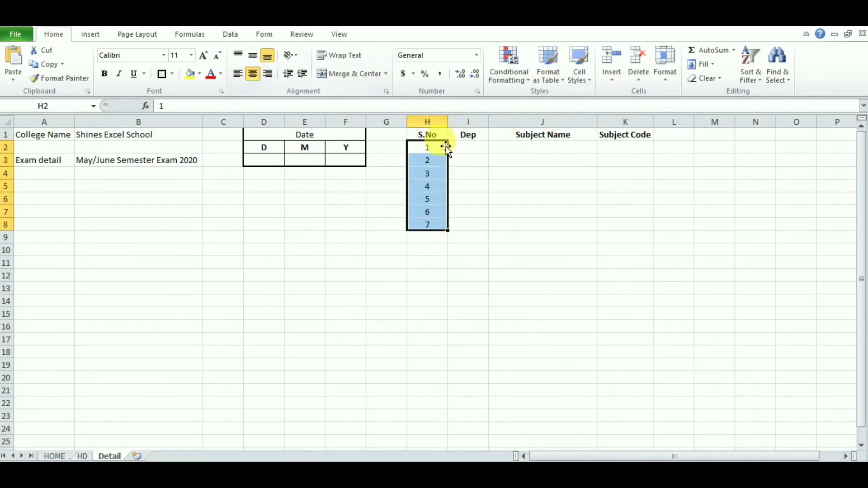
Link Dep cell I2 to the department short form with =HD!H2 and fill the formula down to I8.
{"action": "left_click", "coordinate": [473, 149]}
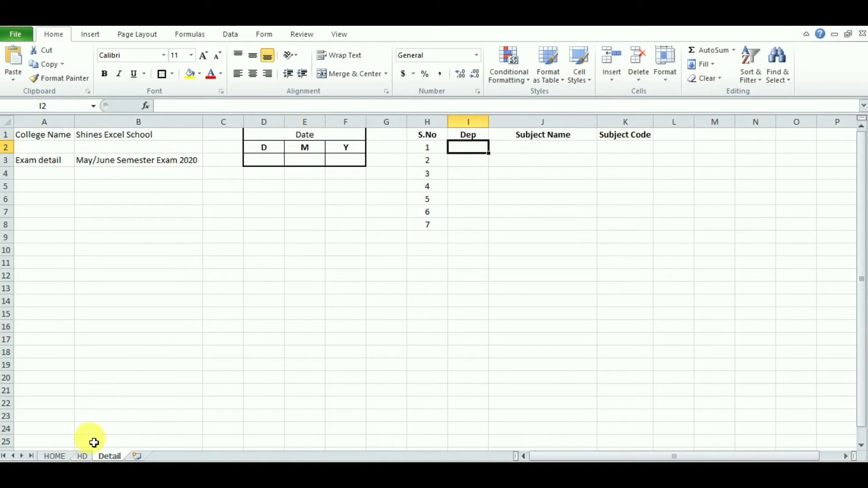
{"action": "left_click", "coordinate": [83, 456]}
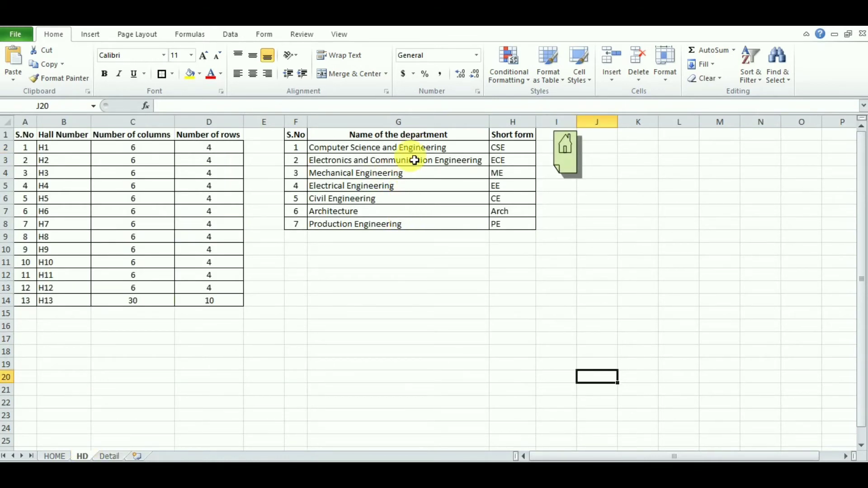
{"action": "left_click_drag", "start_coordinate": [379, 151], "coordinate": [382, 225]}
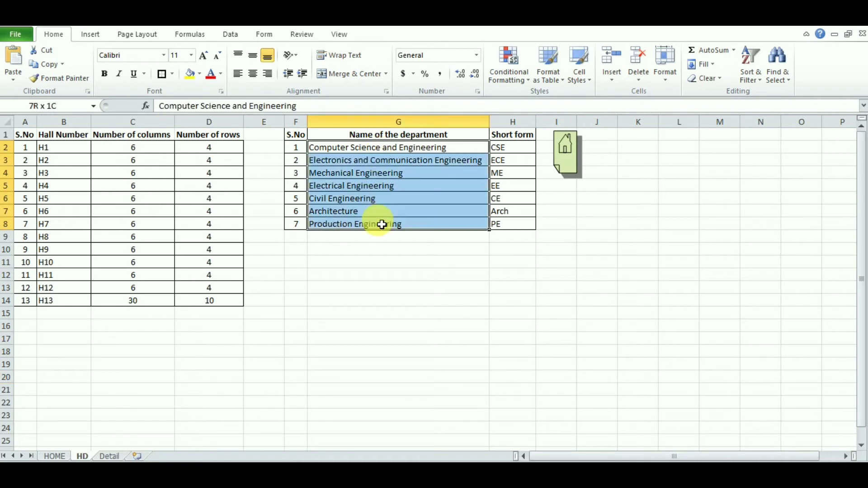
{"action": "left_click_drag", "start_coordinate": [519, 149], "coordinate": [518, 226]}
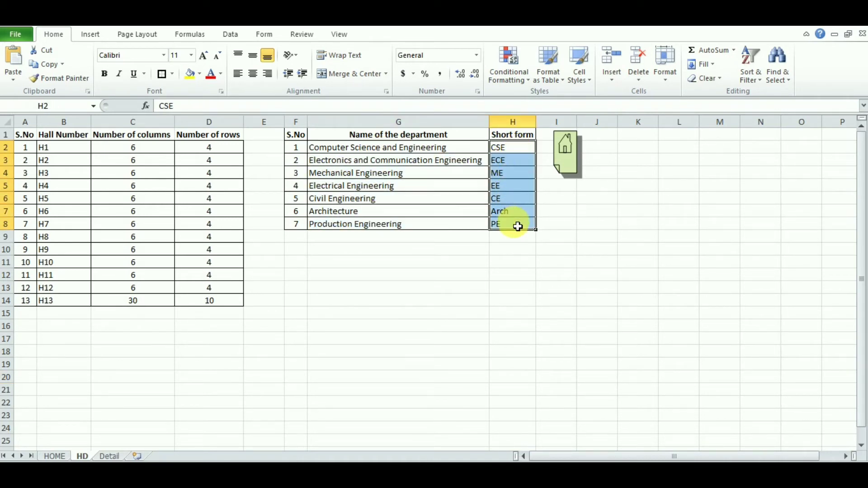
{"action": "left_click", "coordinate": [520, 149]}
{"action": "left_click", "coordinate": [109, 456]}
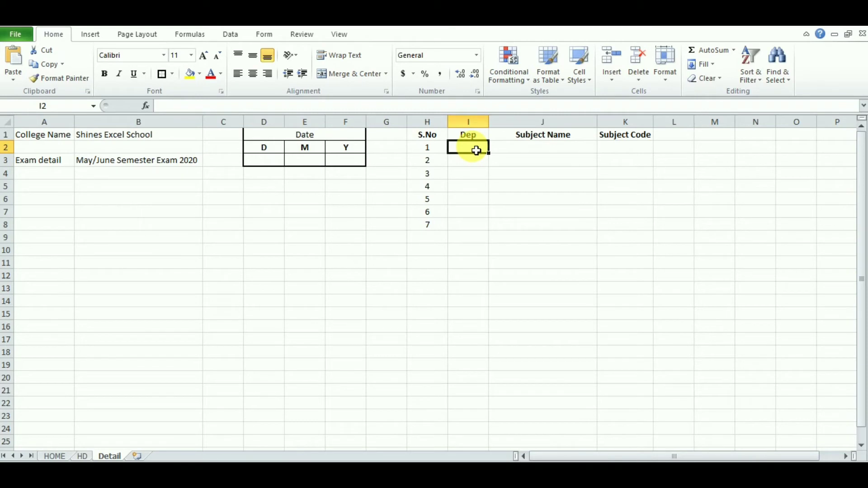
{"action": "type", "text": "="}
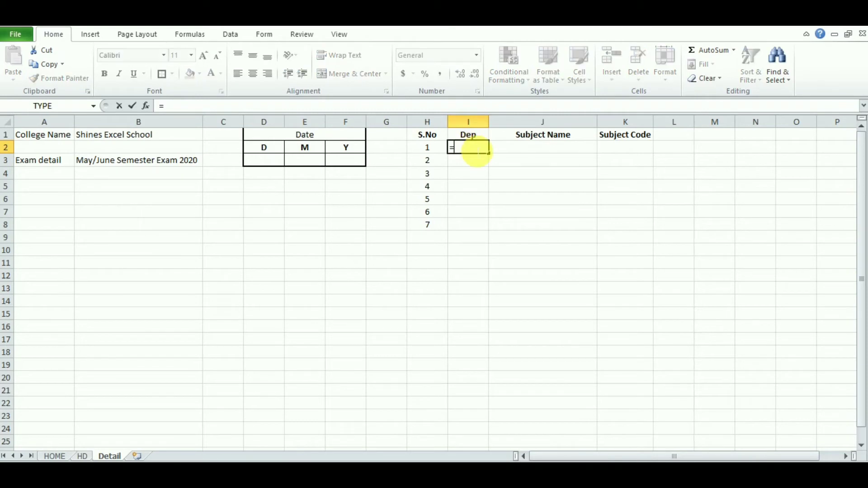
{"action": "left_click", "coordinate": [82, 456]}
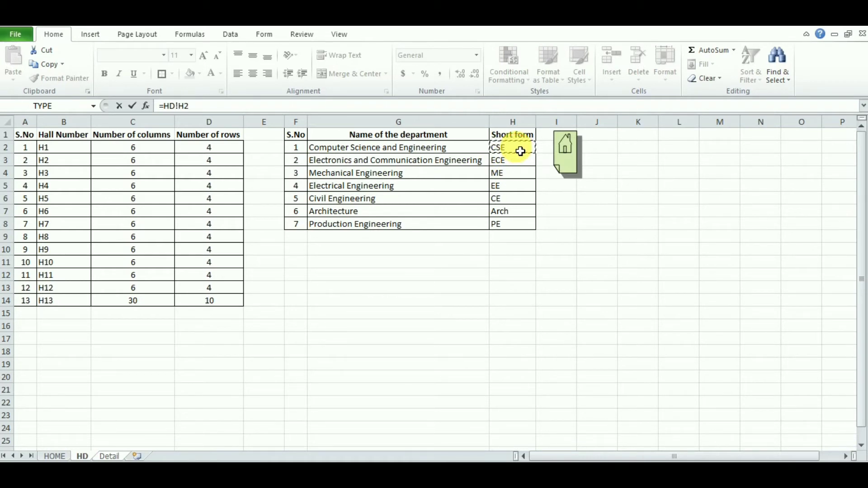
{"action": "key", "text": "Return"}
{"action": "left_click", "coordinate": [472, 149]}
{"action": "left_click_drag", "start_coordinate": [492, 158], "coordinate": [475, 224]}
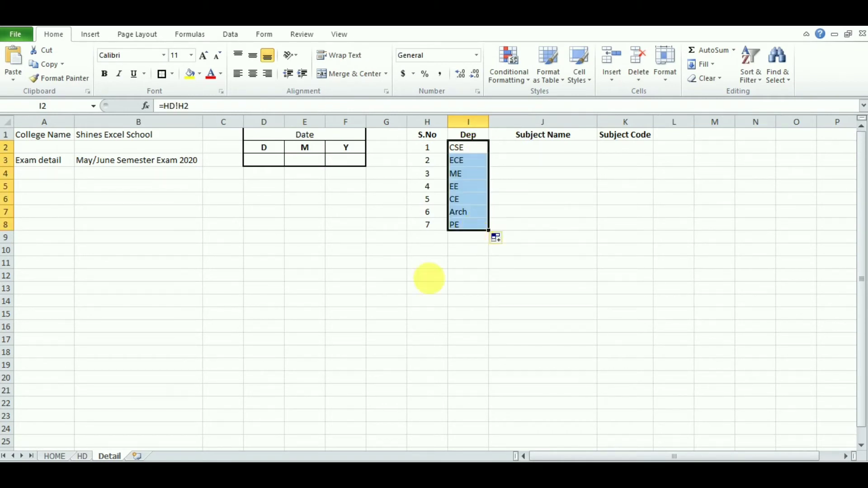
{"action": "left_click", "coordinate": [422, 292]}
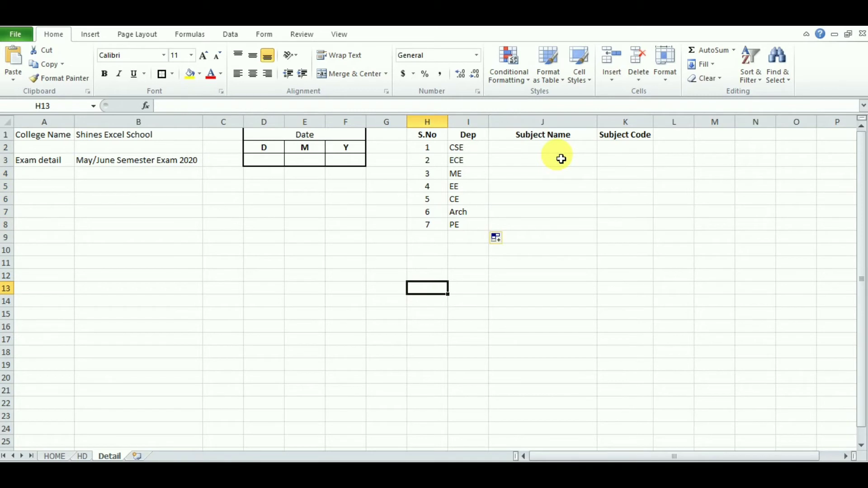
Apply all borders to the department and subject rows in H2:K8.
{"action": "left_click", "coordinate": [535, 151]}
{"action": "left_click", "coordinate": [620, 147]}
{"action": "left_click", "coordinate": [582, 151]}
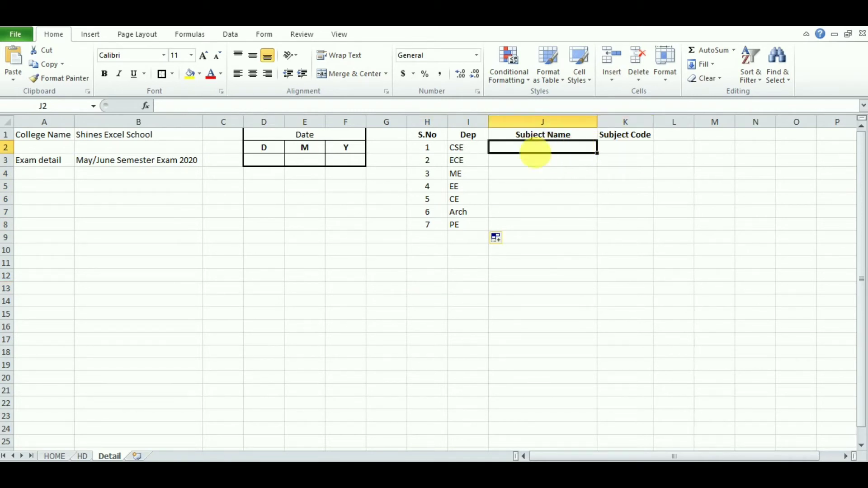
{"action": "left_click_drag", "start_coordinate": [430, 147], "coordinate": [624, 228]}
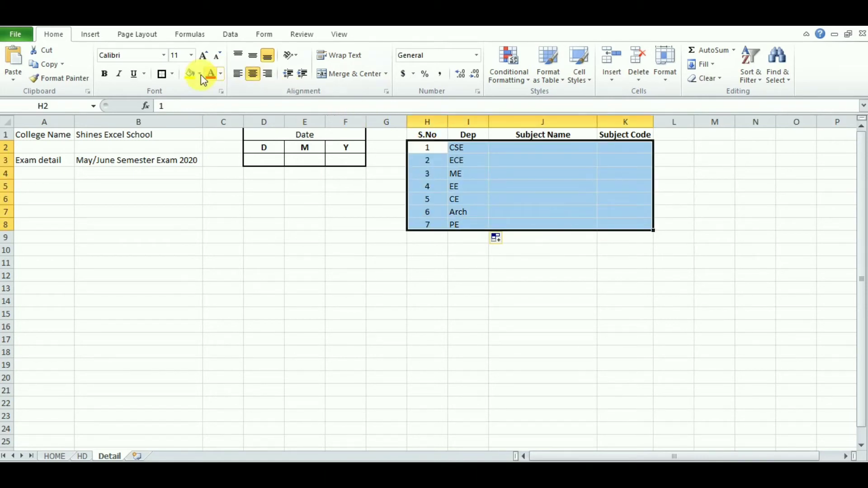
{"action": "left_click", "coordinate": [172, 74]}
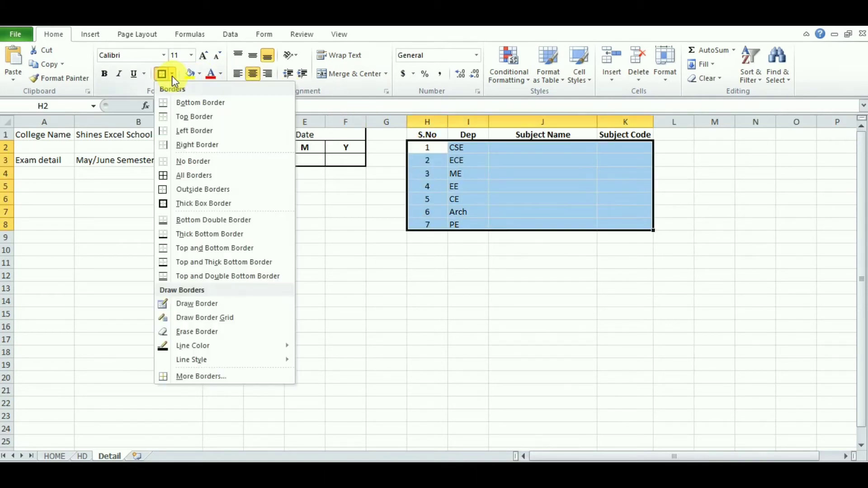
{"action": "left_click", "coordinate": [186, 175]}
{"action": "left_click", "coordinate": [568, 290]}
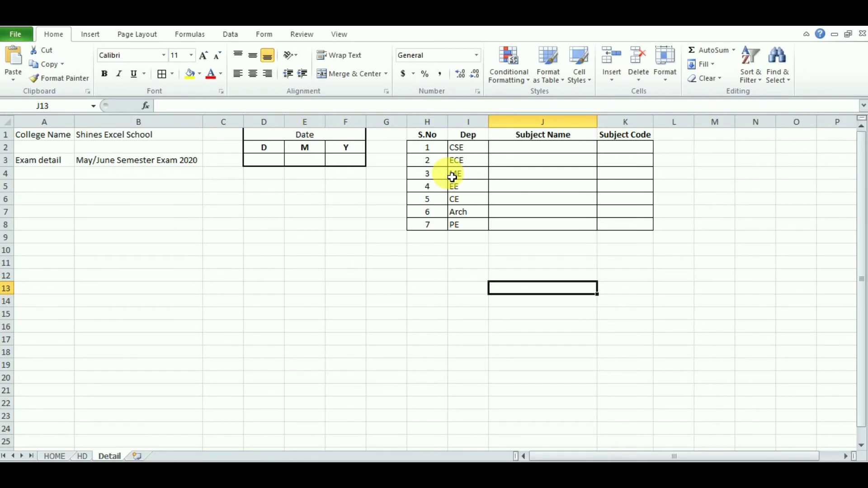
Fill the College Name and Exam detail label cells A1 and A3 with light orange.
{"action": "left_click", "coordinate": [58, 135]}
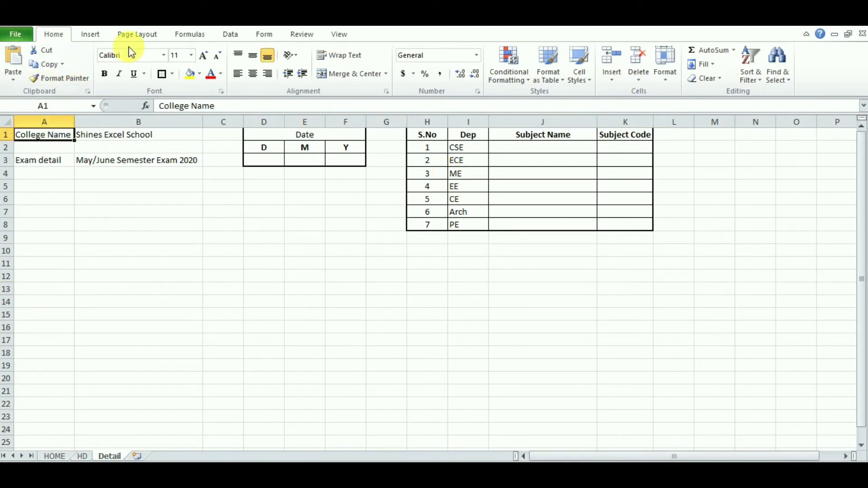
{"action": "left_click", "coordinate": [200, 74]}
{"action": "left_click", "coordinate": [286, 117]}
{"action": "left_click", "coordinate": [63, 161]}
{"action": "left_click", "coordinate": [190, 74]}
Fill the college name and exam detail value cells B1 and B3 with light green.
{"action": "left_click", "coordinate": [131, 135]}
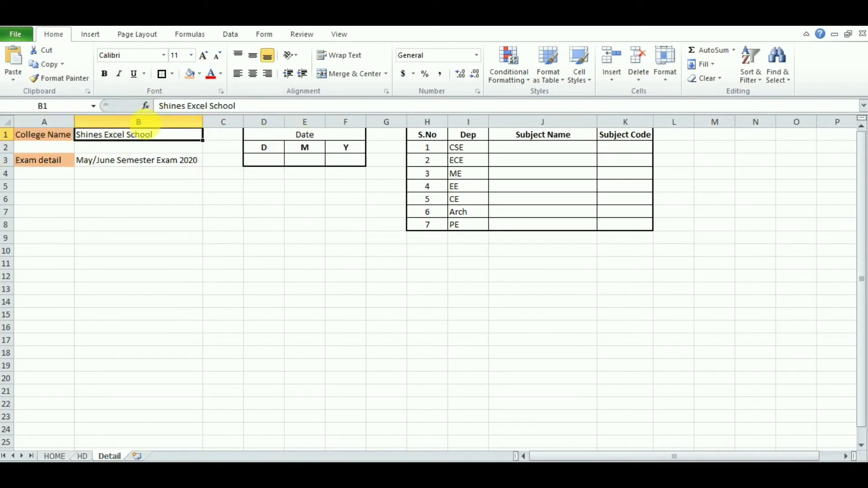
{"action": "left_click", "coordinate": [200, 75]}
{"action": "left_click", "coordinate": [254, 127]}
{"action": "left_click", "coordinate": [140, 161]}
{"action": "left_click", "coordinate": [190, 75]}
{"action": "left_click", "coordinate": [271, 238]}
Enter the label Session in D5 and fill the cell with light red.
{"action": "left_click", "coordinate": [263, 189]}
{"action": "type", "text": "Session"}
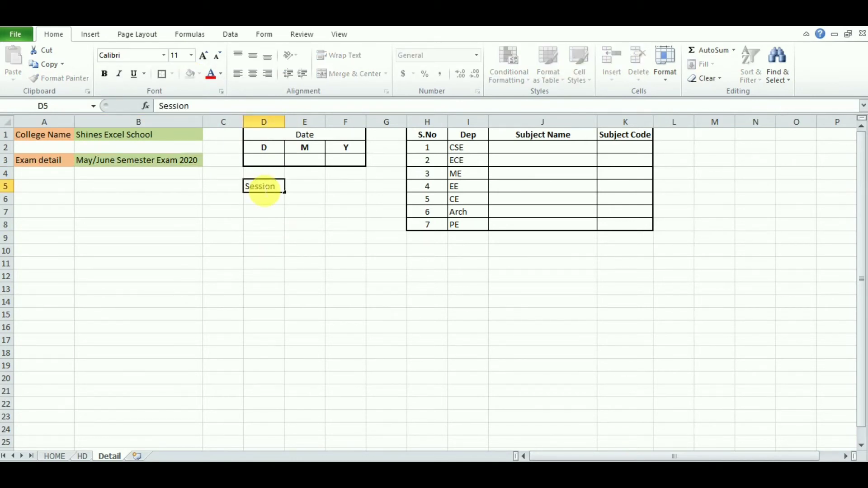
{"action": "key", "text": "Return"}
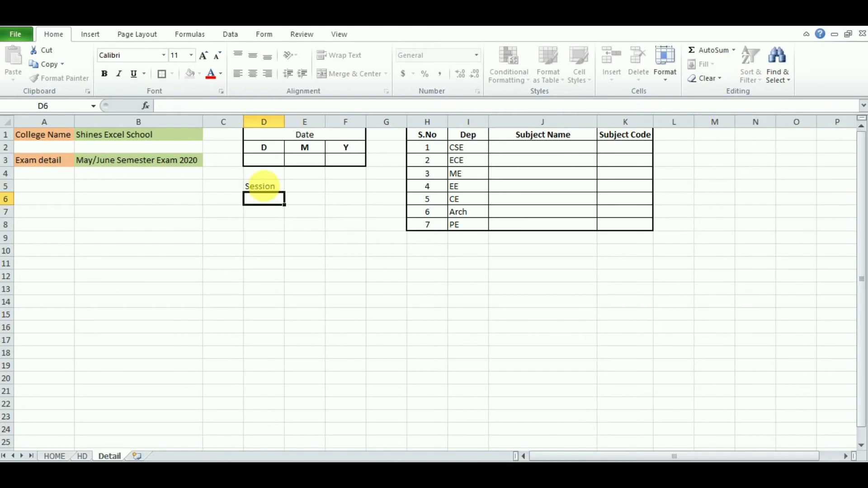
{"action": "left_click", "coordinate": [267, 187]}
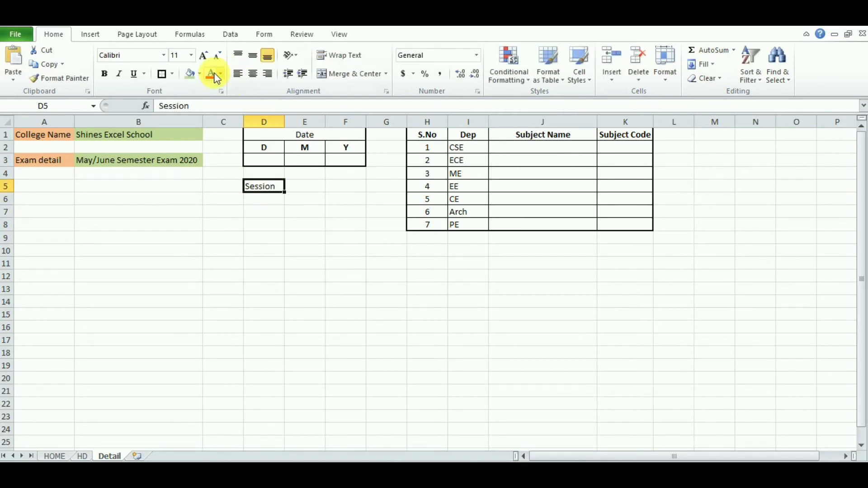
{"action": "left_click", "coordinate": [200, 73]}
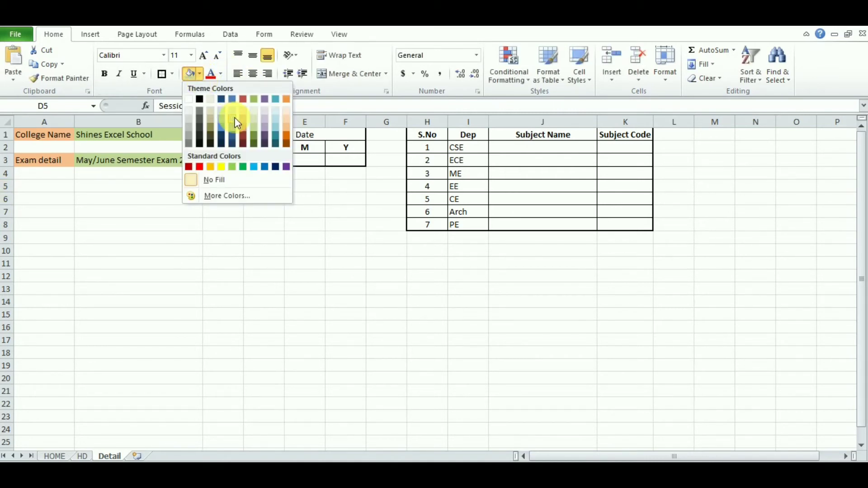
{"action": "left_click", "coordinate": [243, 131]}
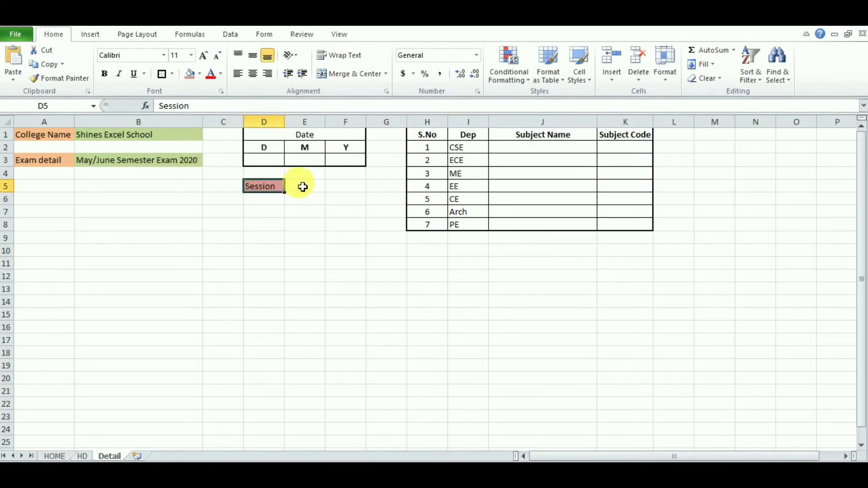
Add list data validation to the session value cell E5 with the source entries FN,AN.
{"action": "left_click", "coordinate": [310, 188]}
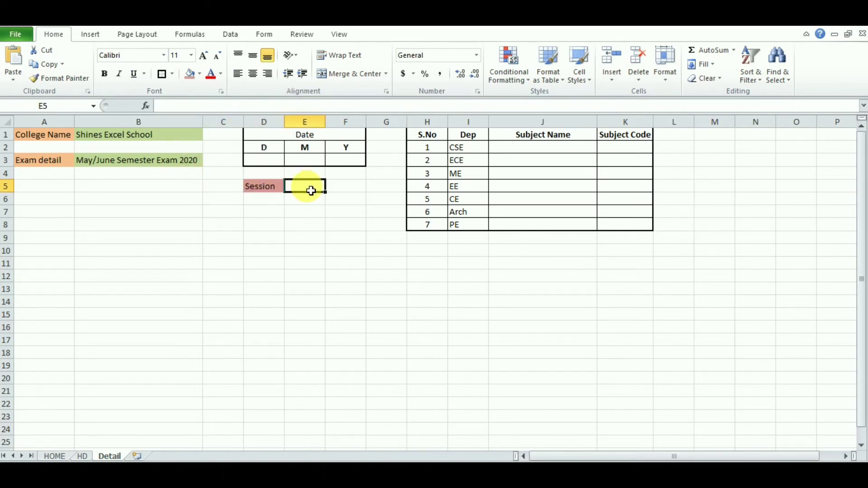
{"action": "left_click", "coordinate": [231, 35]}
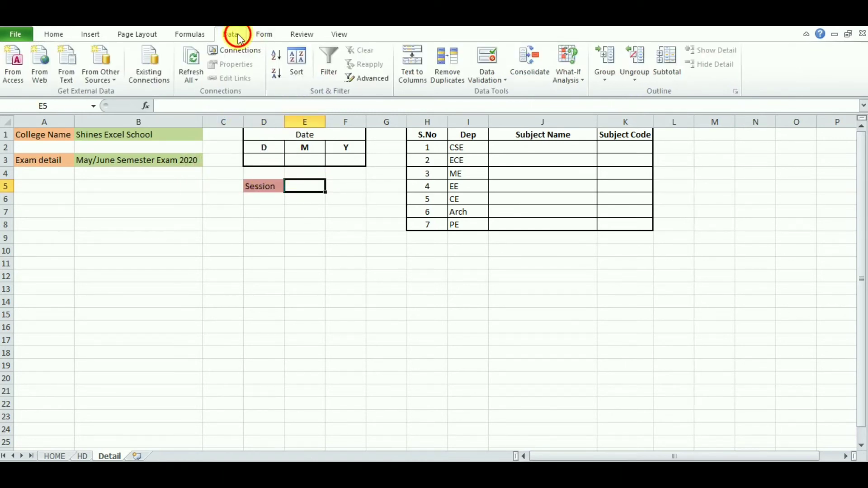
{"action": "left_click", "coordinate": [490, 58]}
{"action": "left_click", "coordinate": [496, 265]}
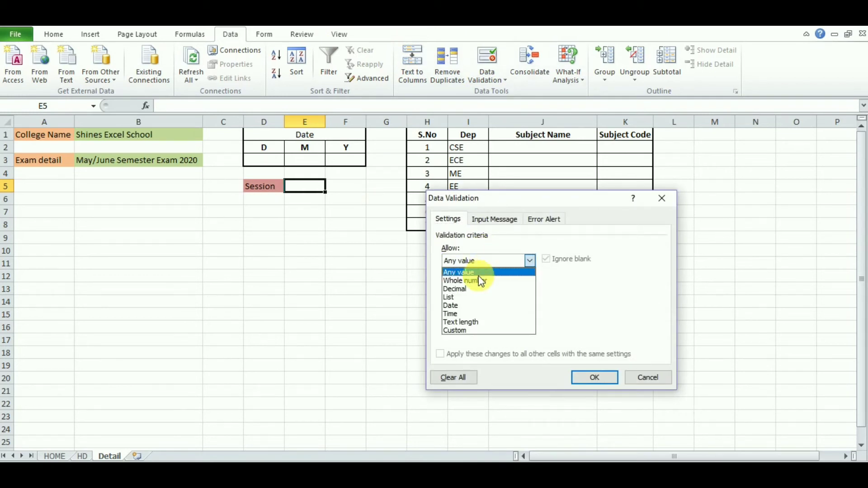
{"action": "left_click", "coordinate": [470, 298]}
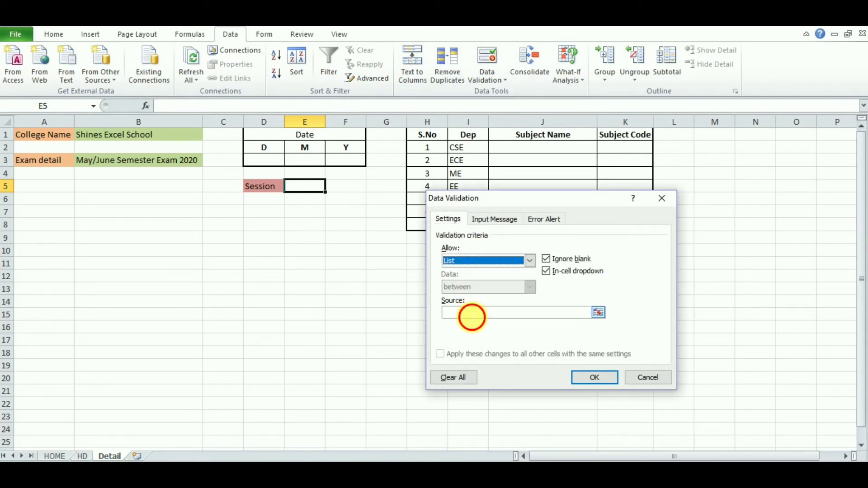
{"action": "left_click", "coordinate": [471, 312]}
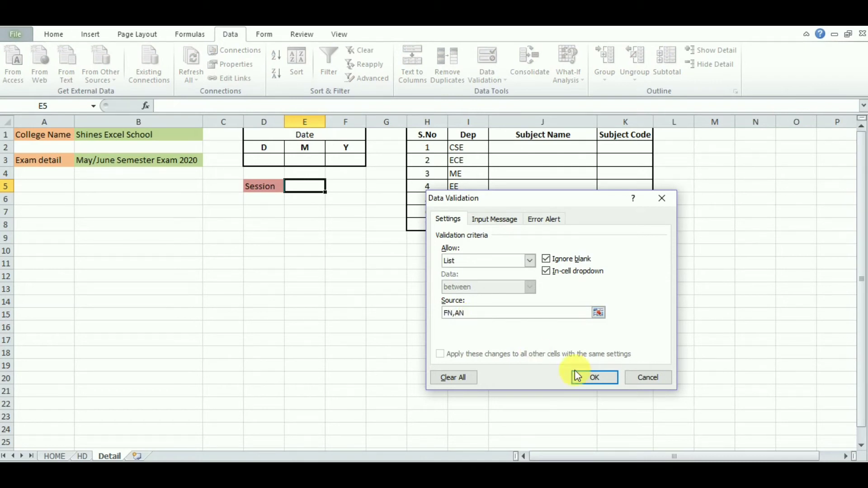
{"action": "left_click", "coordinate": [594, 378]}
Test the session drop-down in E5 by picking FN, and clear the cell again.
{"action": "left_click", "coordinate": [331, 186]}
{"action": "left_click", "coordinate": [300, 196]}
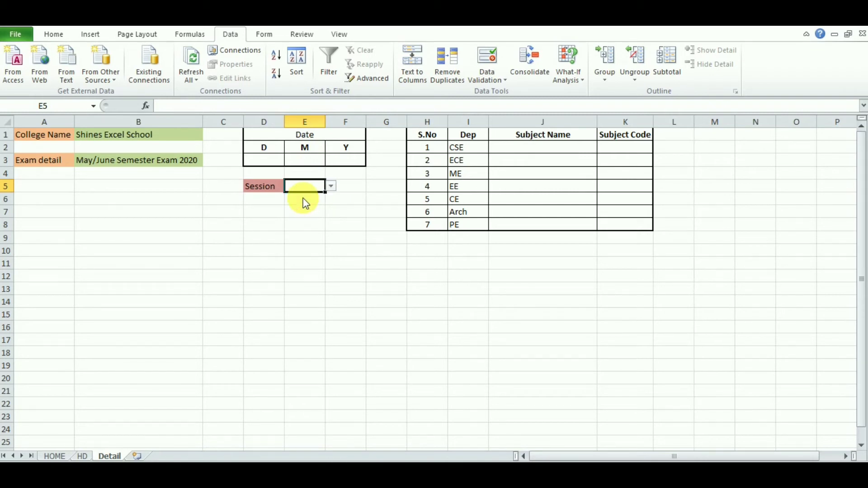
{"action": "left_click", "coordinate": [331, 187]}
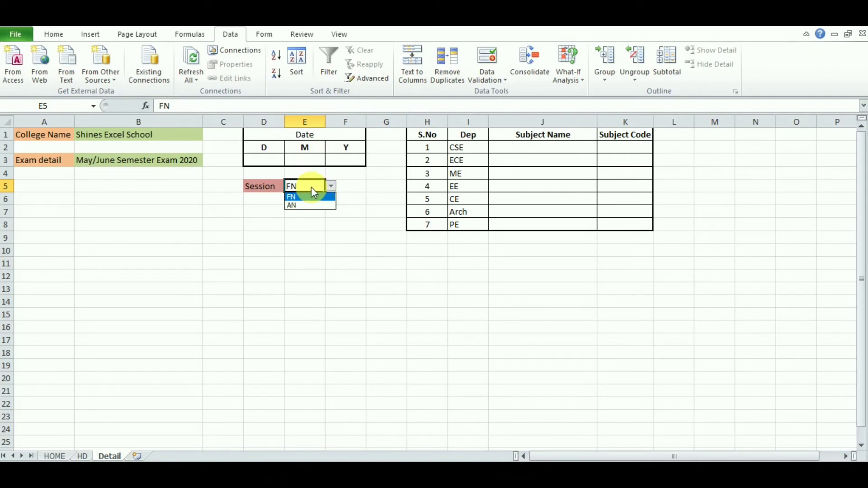
{"action": "key", "text": "Delete"}
Center the session value cell E5 and fill it with dark tan.
{"action": "left_click", "coordinate": [53, 34]}
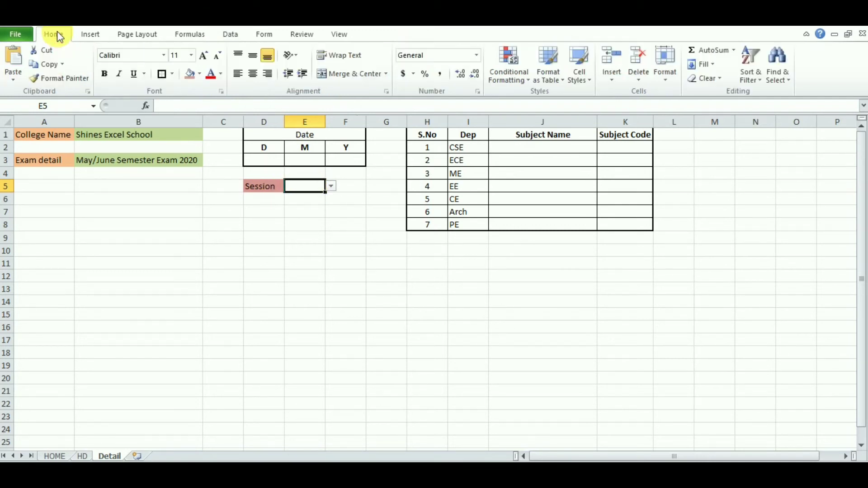
{"action": "left_click", "coordinate": [252, 76]}
{"action": "left_click", "coordinate": [197, 75]}
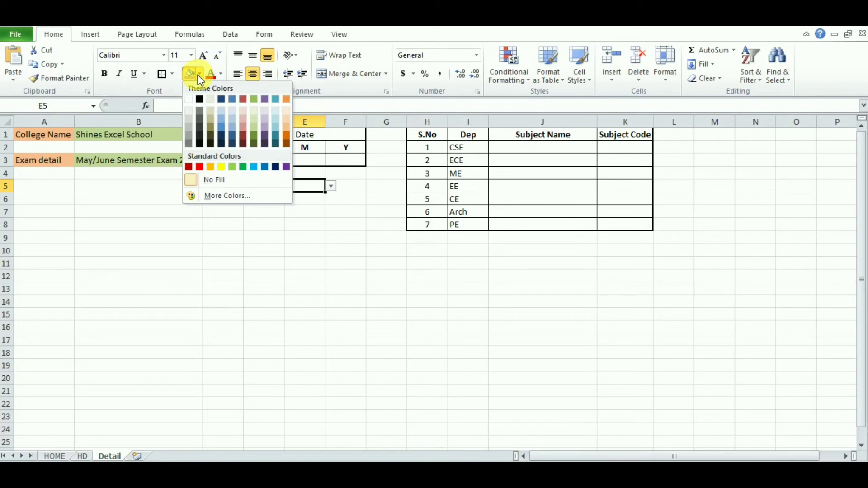
{"action": "left_click", "coordinate": [212, 128]}
{"action": "left_click", "coordinate": [378, 307]}
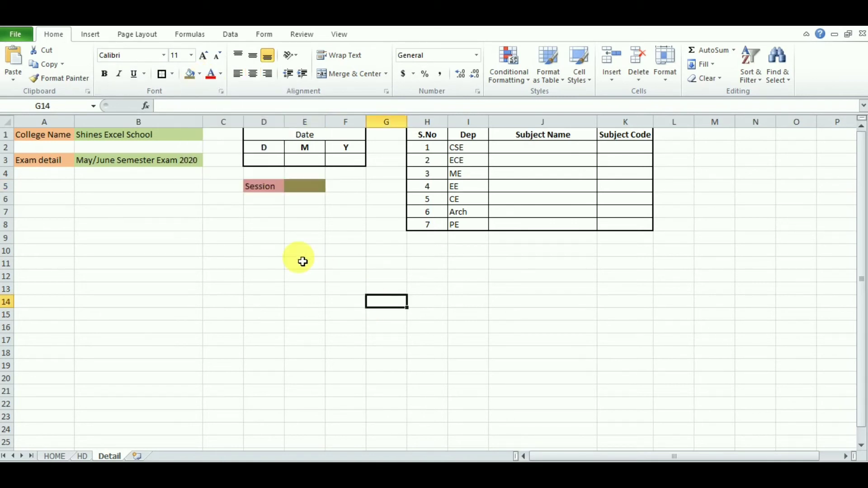
Fill the date entry cells with purple shades that get lighter from D3 through E3 to F3.
{"action": "left_click", "coordinate": [272, 159]}
{"action": "left_click", "coordinate": [199, 74]}
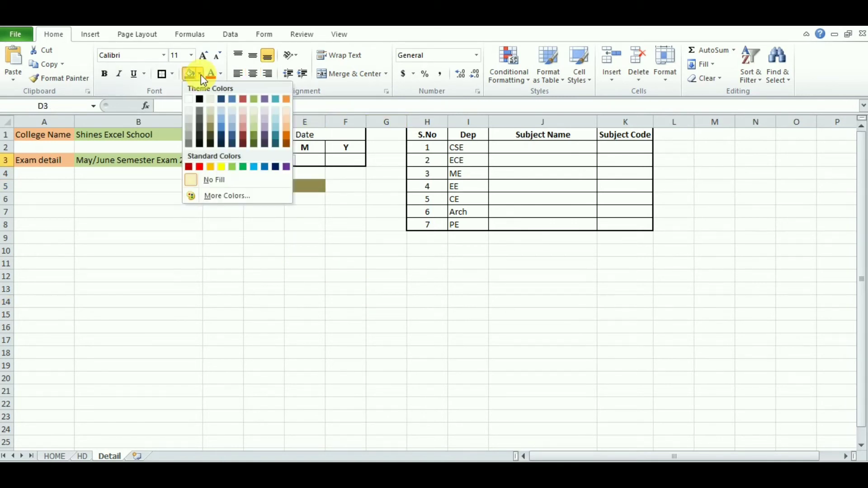
{"action": "left_click", "coordinate": [268, 132]}
{"action": "left_click", "coordinate": [312, 163]}
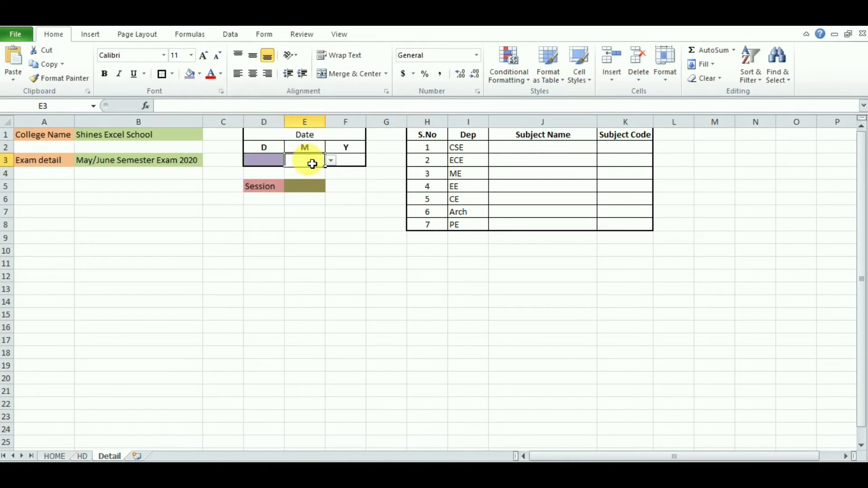
{"action": "left_click", "coordinate": [199, 75]}
{"action": "left_click", "coordinate": [264, 120]}
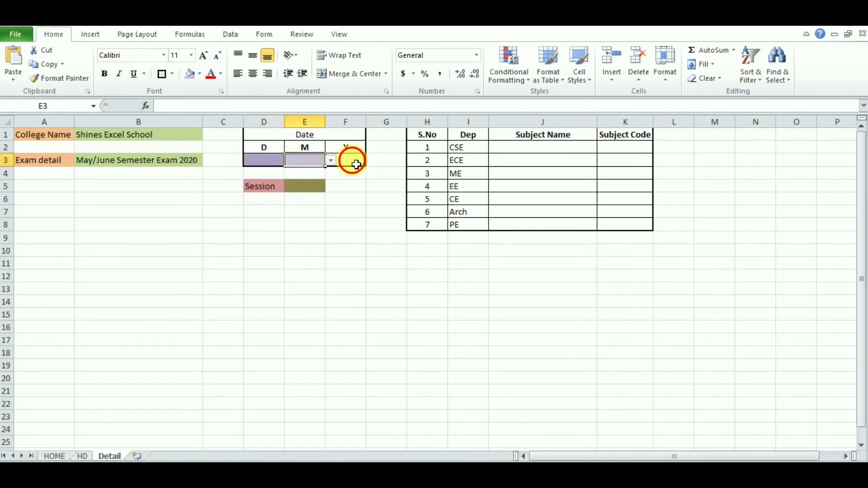
{"action": "left_click", "coordinate": [345, 160]}
{"action": "left_click", "coordinate": [200, 75]}
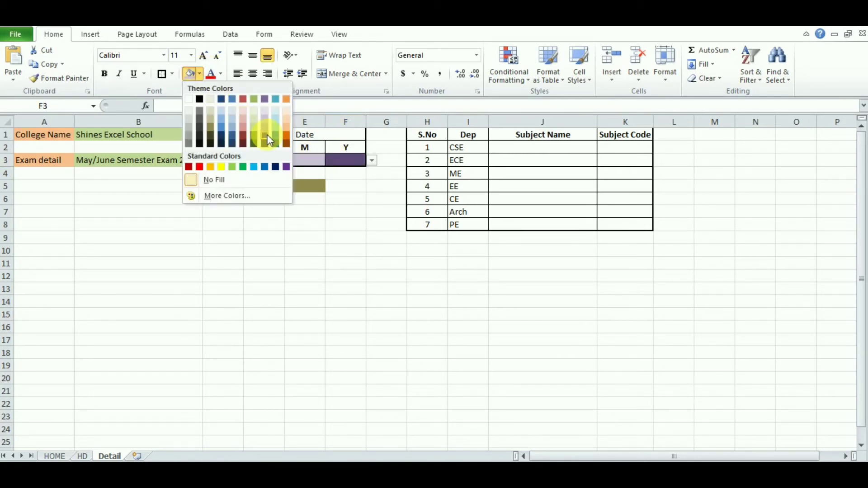
{"action": "left_click", "coordinate": [265, 111]}
{"action": "left_click", "coordinate": [373, 300]}
Insert the Homepage clip art on the Detail sheet, shrink it to about three rows high and place it beside the subject table around M1:M3.
{"action": "left_click", "coordinate": [90, 34]}
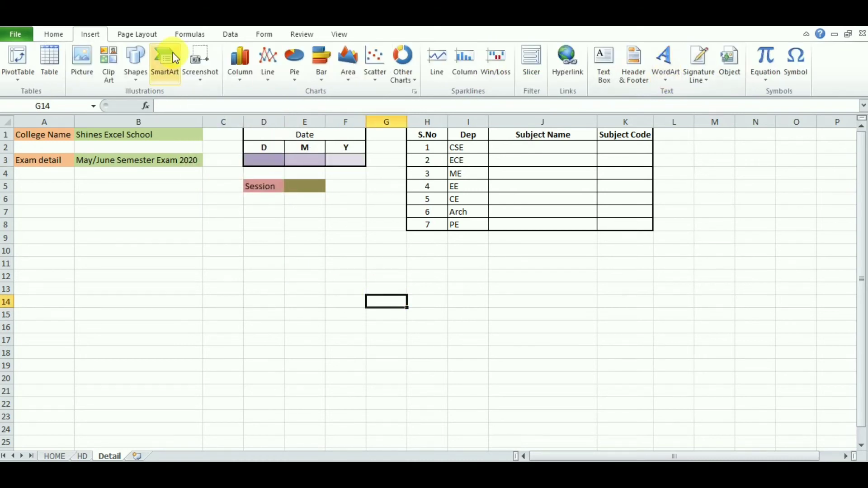
{"action": "left_click", "coordinate": [109, 65]}
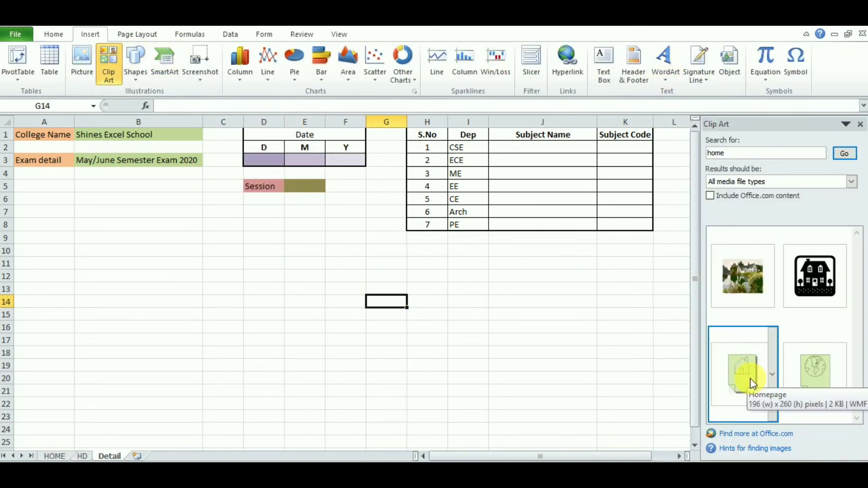
{"action": "left_click", "coordinate": [752, 383]}
{"action": "left_click", "coordinate": [861, 124]}
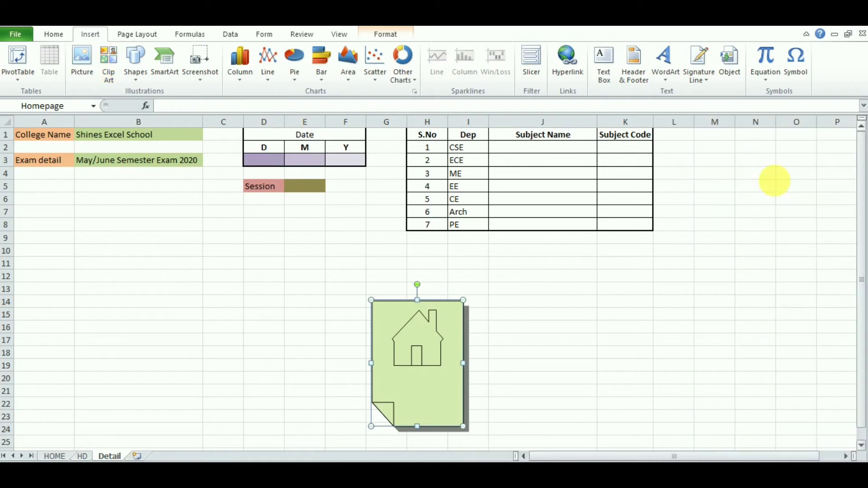
{"action": "left_click_drag", "start_coordinate": [387, 334], "coordinate": [706, 156]}
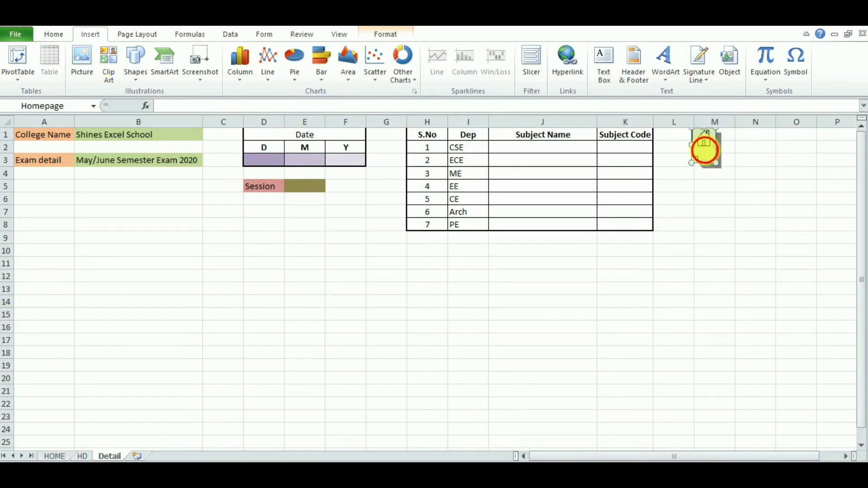
Hyperlink the Homepage picture to the HOME sheet and follow the link to test it.
{"action": "right_click", "coordinate": [703, 159]}
{"action": "left_click", "coordinate": [750, 294]}
{"action": "left_click", "coordinate": [559, 274]}
{"action": "left_click", "coordinate": [780, 377]}
{"action": "left_click", "coordinate": [673, 353]}
{"action": "left_click", "coordinate": [702, 139]}
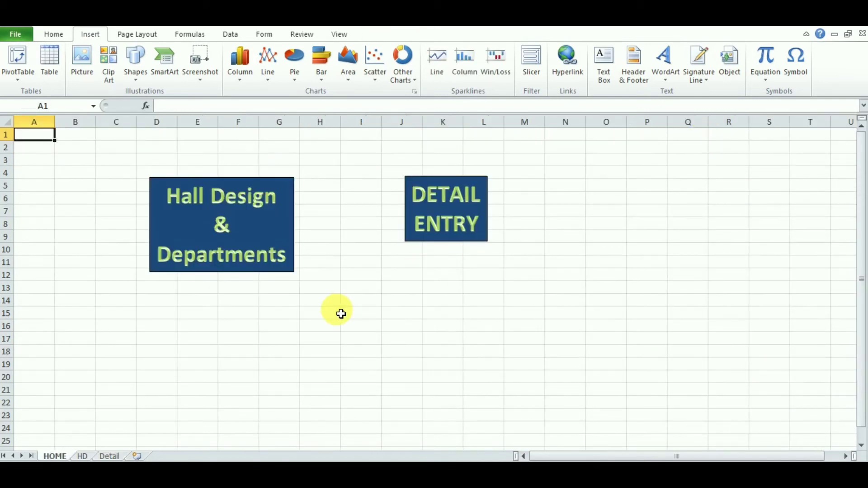
Copy the DETAIL ENTRY shape on the HOME sheet and paste the copy at cell O8, keeping source formatting.
{"action": "right_click", "coordinate": [471, 216]}
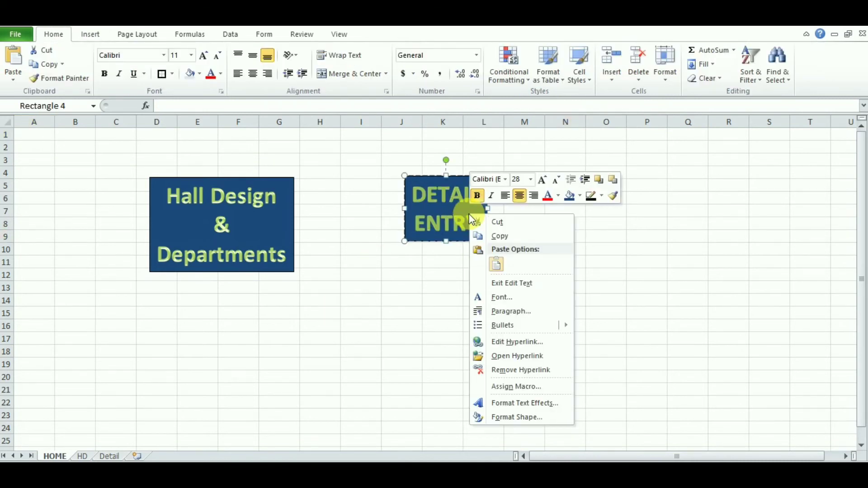
{"action": "left_click", "coordinate": [502, 235]}
{"action": "right_click", "coordinate": [456, 229]}
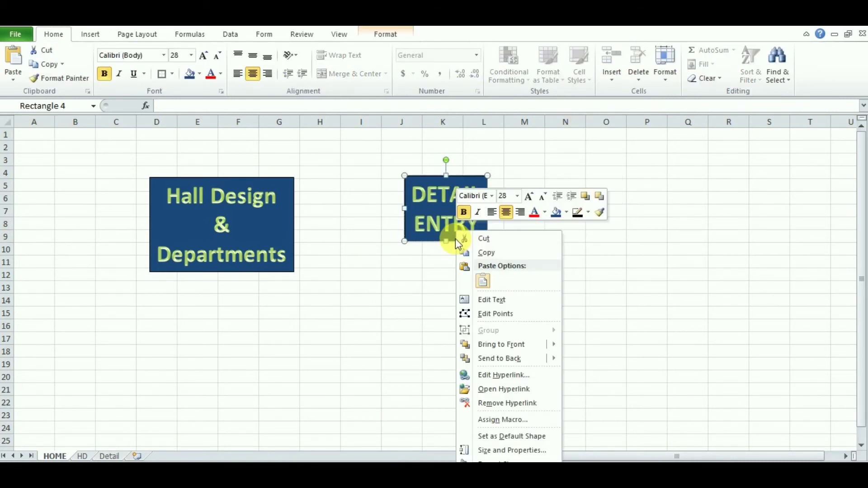
{"action": "left_click", "coordinate": [482, 251]}
{"action": "left_click", "coordinate": [611, 224]}
{"action": "right_click", "coordinate": [610, 223]}
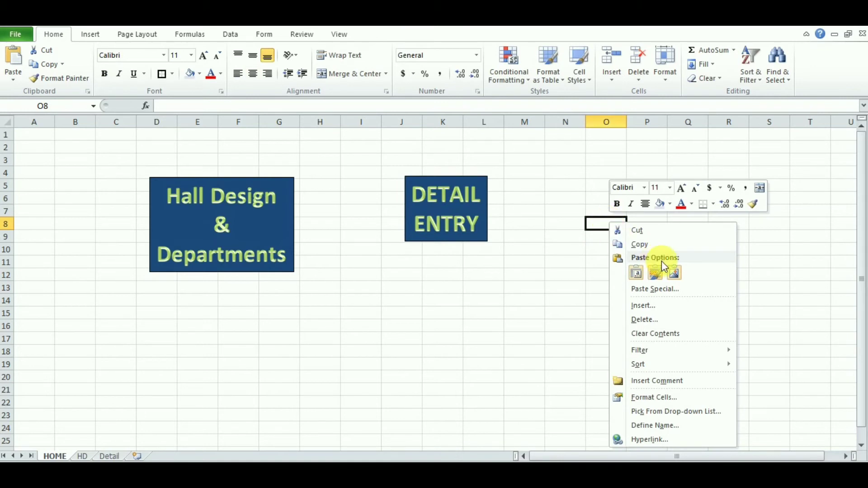
{"action": "left_click", "coordinate": [636, 273]}
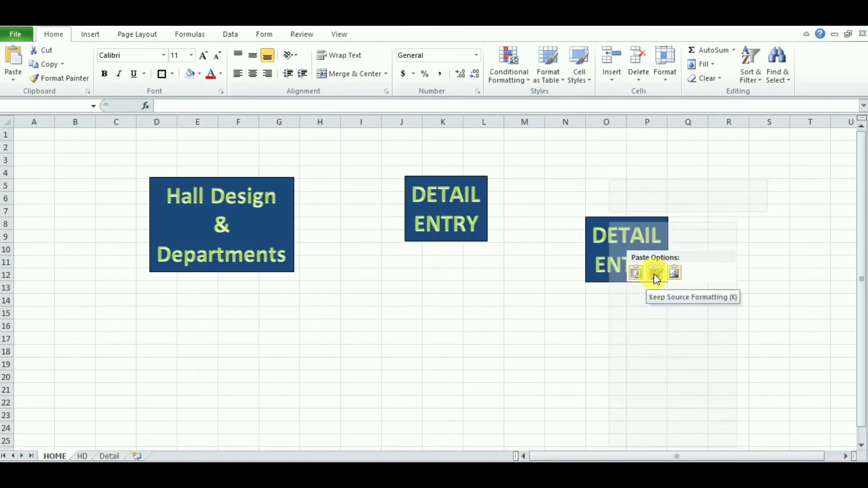
{"action": "left_click", "coordinate": [653, 273]}
Replace the text of the copied shape with Namelist.
{"action": "left_click_drag", "start_coordinate": [639, 262], "coordinate": [609, 248]}
{"action": "type", "text": "Namelist"}
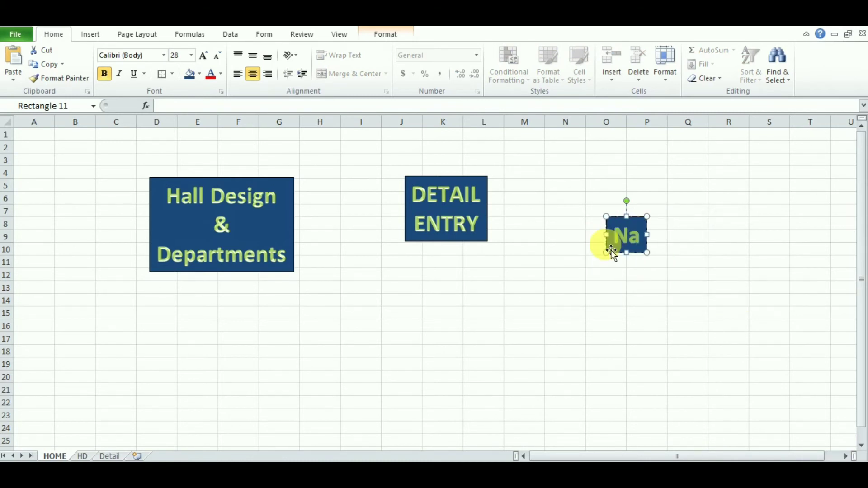
{"action": "left_click", "coordinate": [642, 299]}
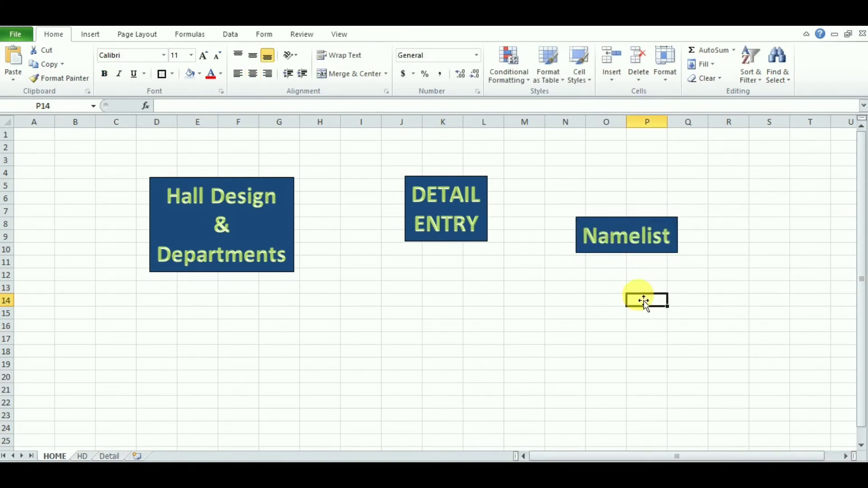
Add a new worksheet after Detail and rename it Namelist.
{"action": "left_click", "coordinate": [137, 456]}
{"action": "double_click", "coordinate": [143, 456]}
{"action": "type", "text": "Nam"}
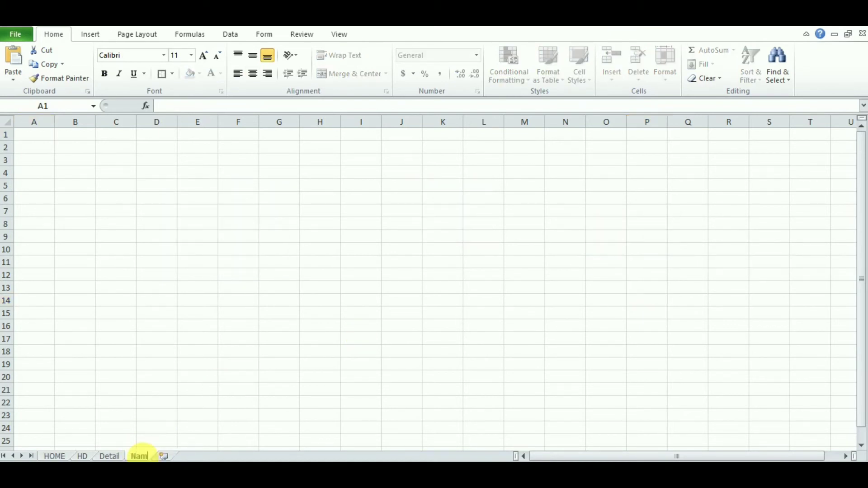
{"action": "key", "text": "Return"}
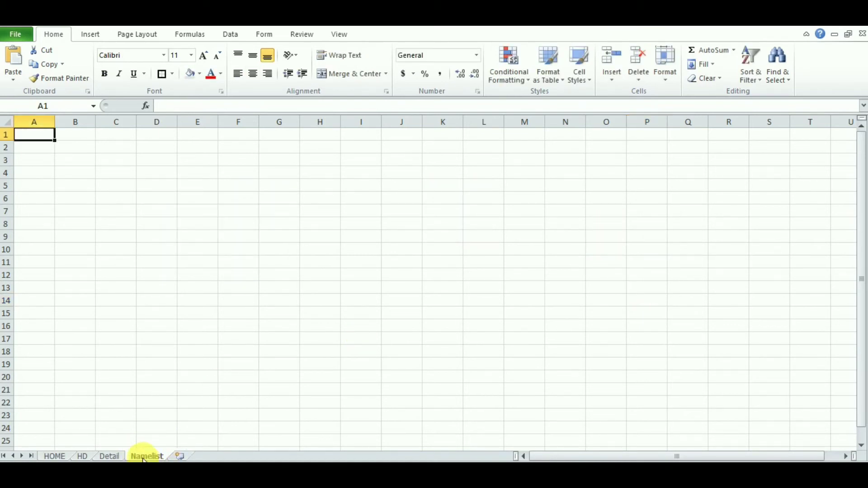
Change the Namelist shape's hyperlink on the HOME sheet to point to the Namelist sheet, and follow the link.
{"action": "left_click", "coordinate": [53, 456]}
{"action": "right_click", "coordinate": [632, 243]}
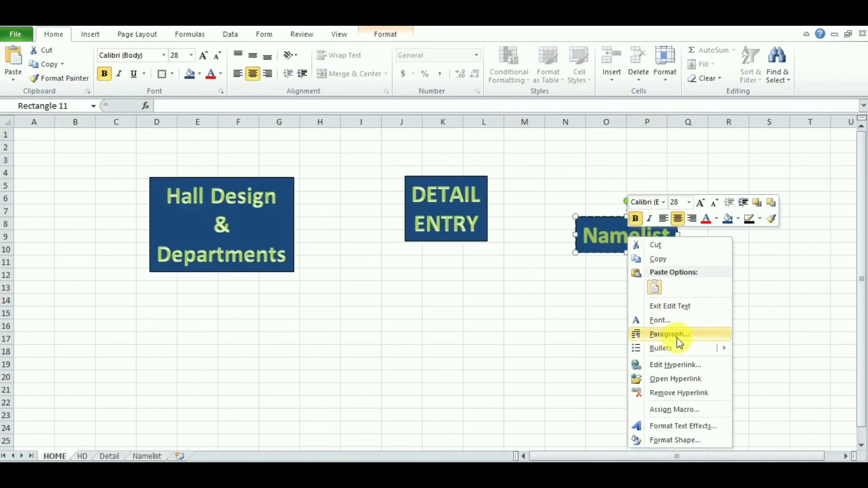
{"action": "left_click", "coordinate": [677, 362]}
{"action": "left_click", "coordinate": [561, 371]}
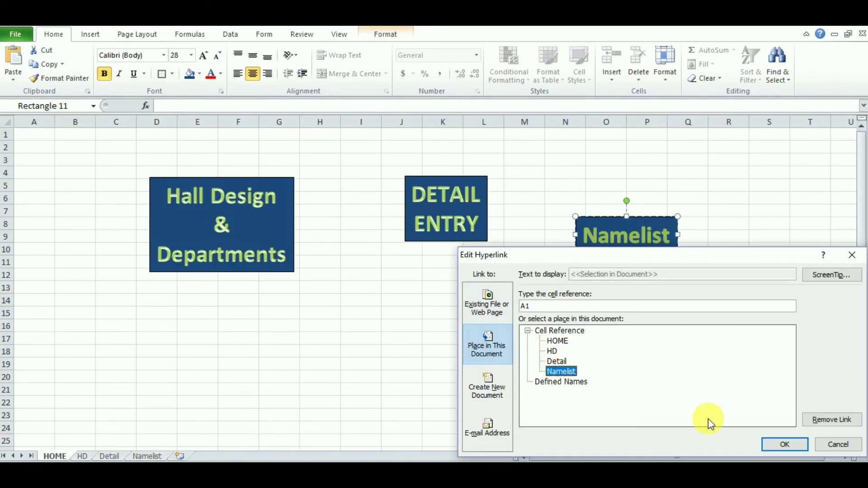
{"action": "left_click", "coordinate": [783, 444]}
{"action": "left_click", "coordinate": [587, 363]}
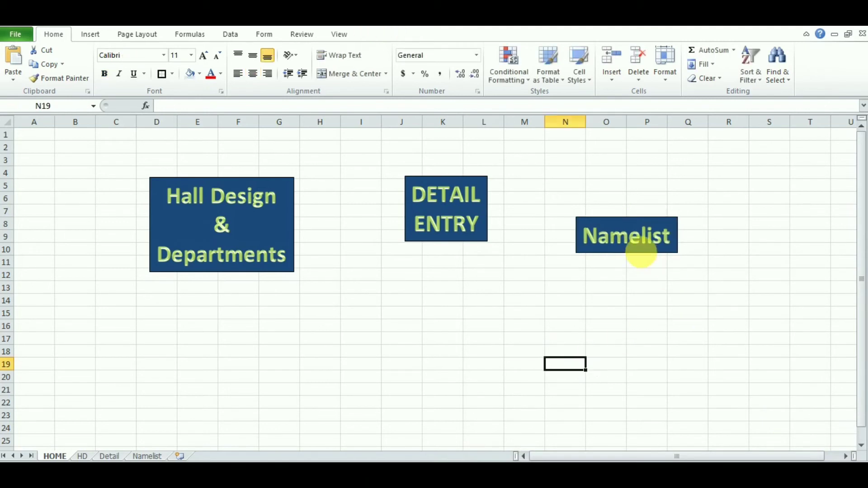
{"action": "left_click", "coordinate": [633, 246]}
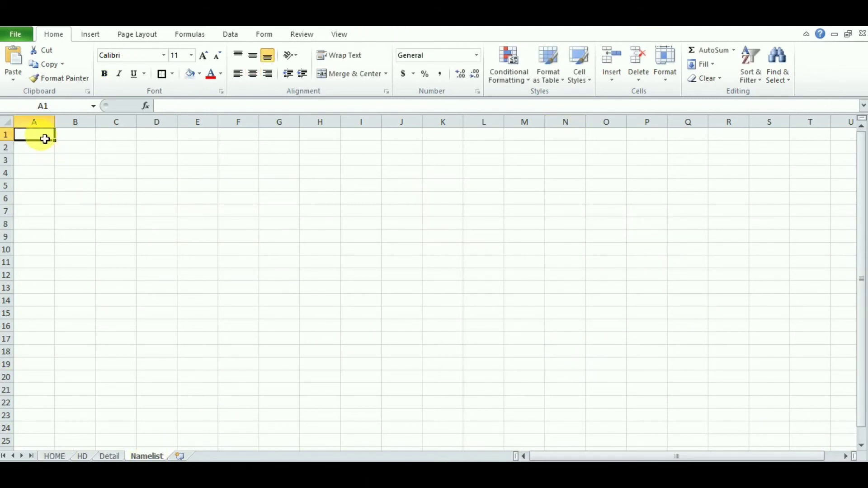
Enter the heading Department1 in A1 and the column label S.No in A2 of the Namelist sheet.
{"action": "type", "text": "Department1"}
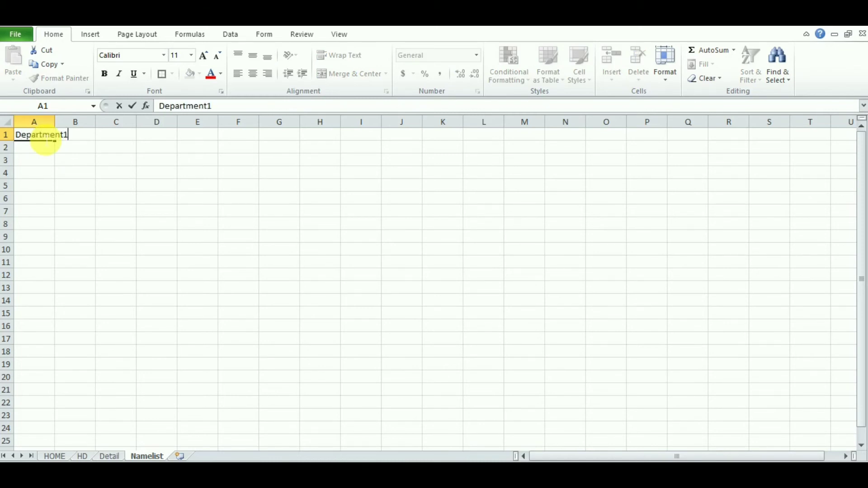
{"action": "key", "text": "Tab"}
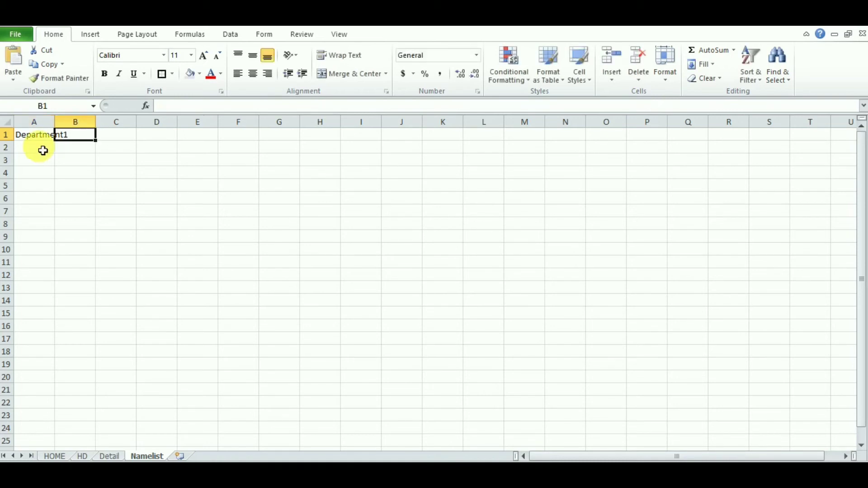
{"action": "left_click", "coordinate": [43, 152]}
{"action": "type", "text": "S.No"}
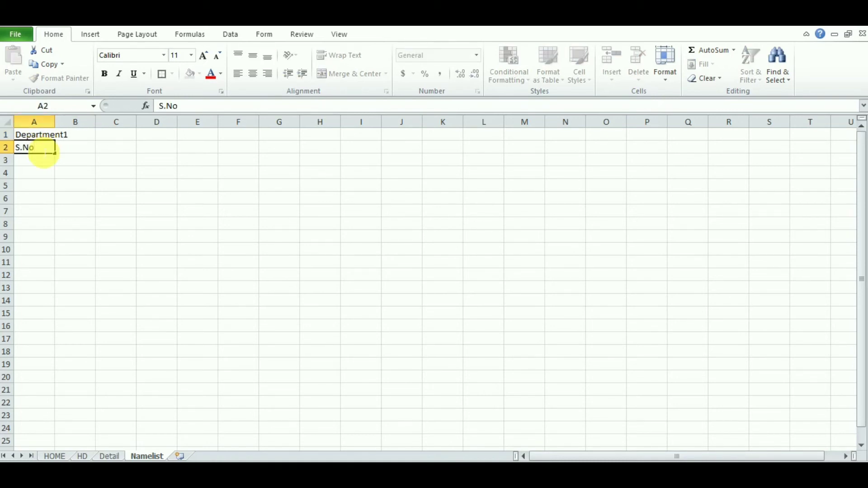
{"action": "key", "text": "Tab"}
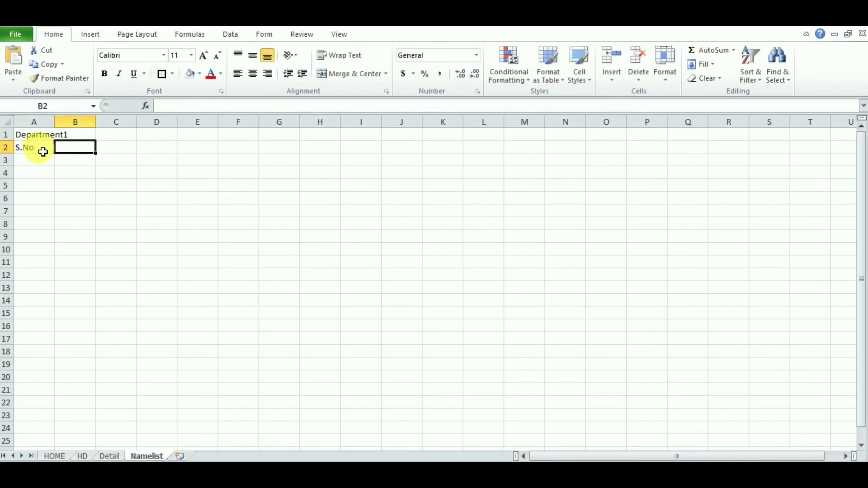
Enter the column labels Name in B2 and Hall Ticket Number in C2 of the Namelist sheet.
{"action": "type", "text": "Name"}
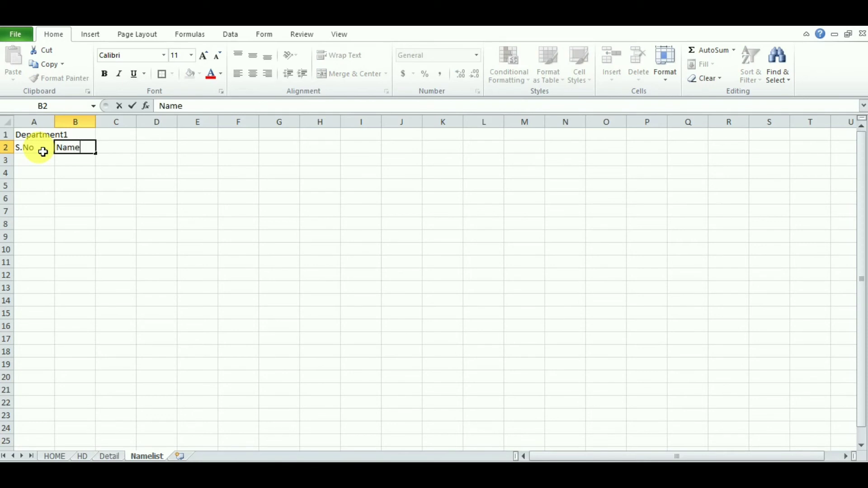
{"action": "key", "text": "Tab"}
{"action": "type", "text": "Re"}
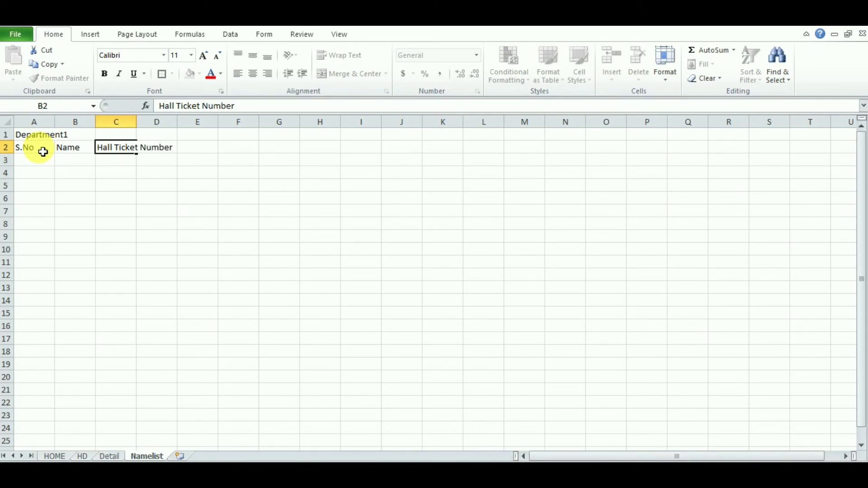
Format the Department1 headings as bold and centred, and insert a copy of columns A to C at column E.
{"action": "left_click", "coordinate": [43, 154]}
{"action": "left_click_drag", "start_coordinate": [59, 128], "coordinate": [43, 126]}
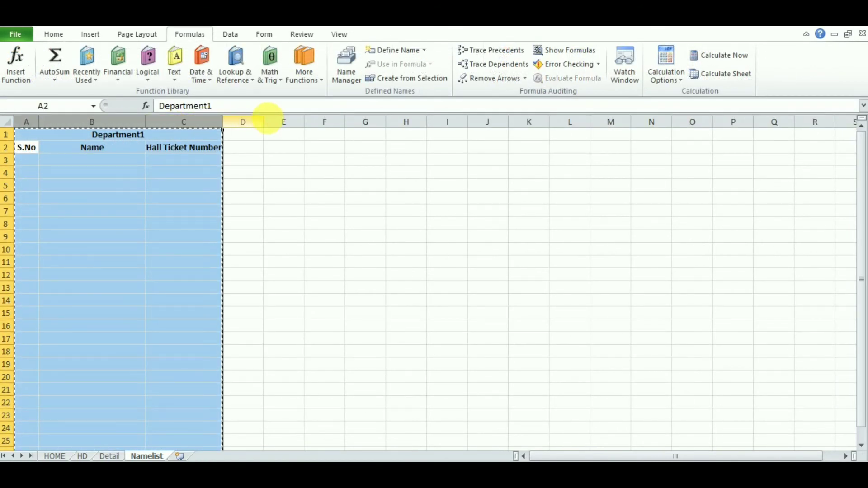
{"action": "left_click", "coordinate": [281, 121]}
{"action": "right_click", "coordinate": [281, 122]}
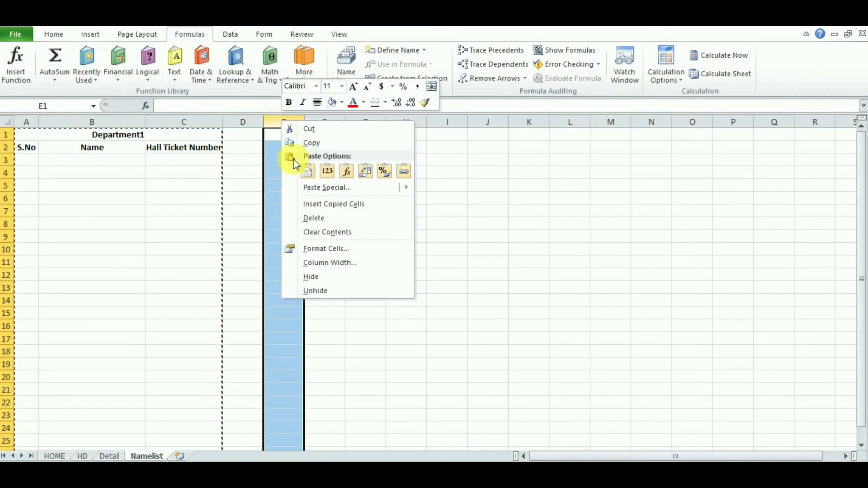
{"action": "left_click", "coordinate": [330, 206]}
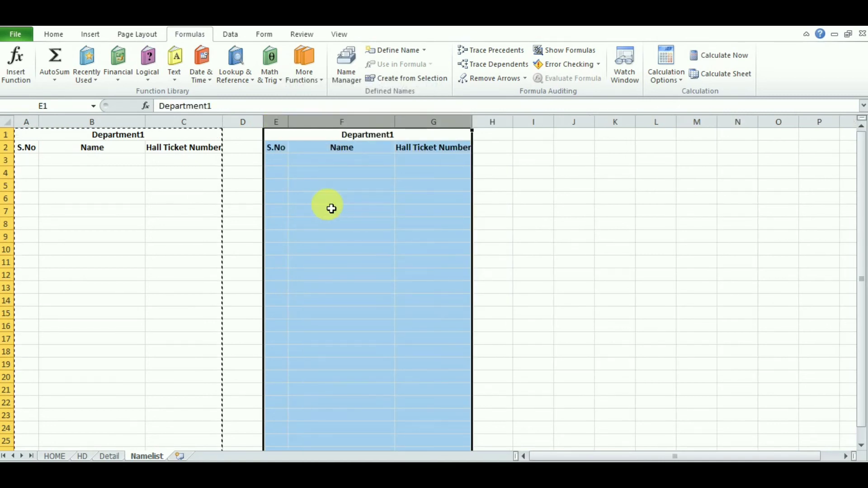
Copy the department block in columns E to G and insert it at columns I, M, Q, U and Y.
{"action": "key", "text": "ctrl+c"}
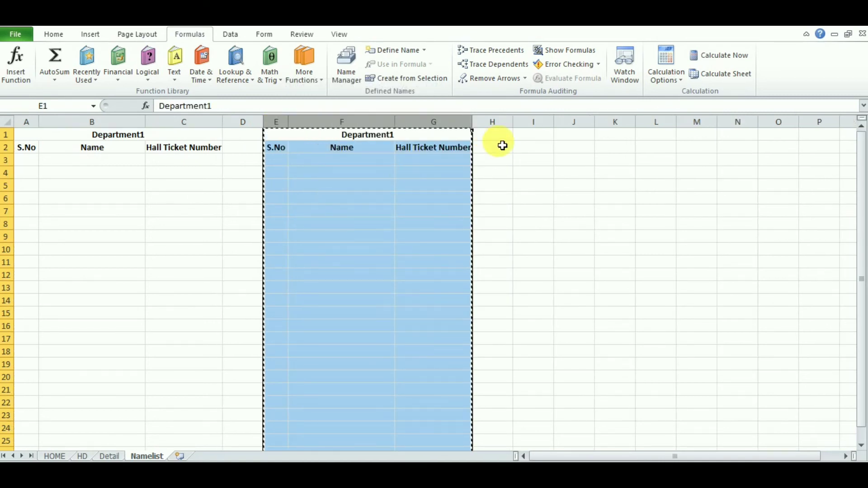
{"action": "left_click", "coordinate": [534, 123]}
{"action": "right_click", "coordinate": [527, 124]}
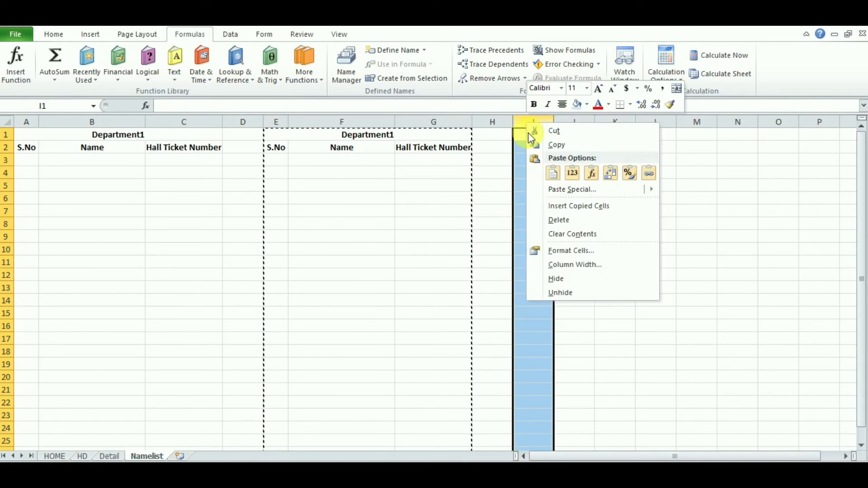
{"action": "left_click", "coordinate": [564, 206]}
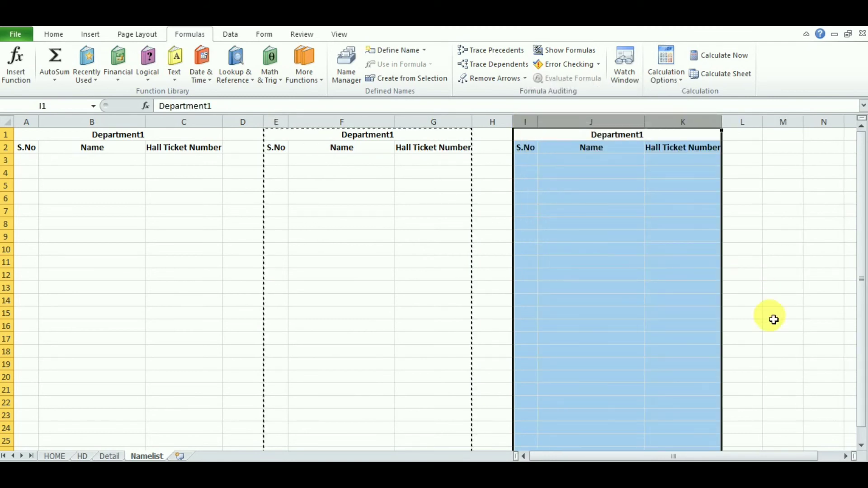
{"action": "left_click", "coordinate": [847, 457]}
{"action": "left_click", "coordinate": [846, 457]}
{"action": "left_click", "coordinate": [846, 457]}
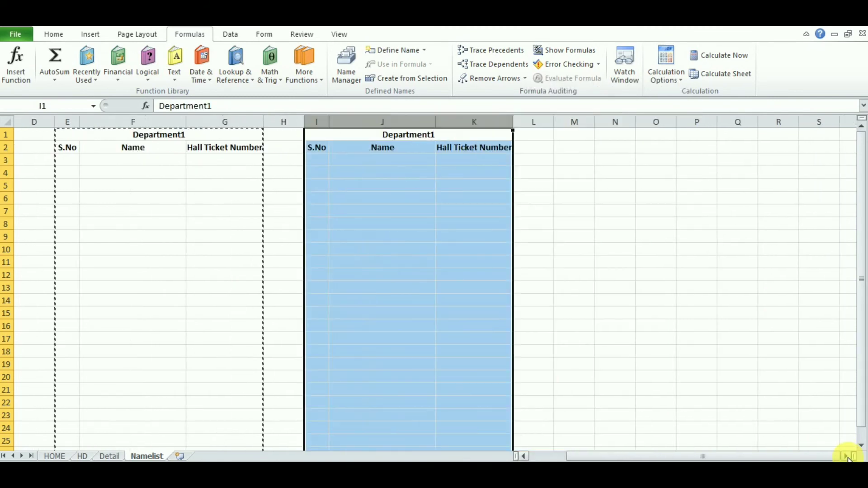
{"action": "left_click_drag", "start_coordinate": [703, 457], "coordinate": [630, 453]}
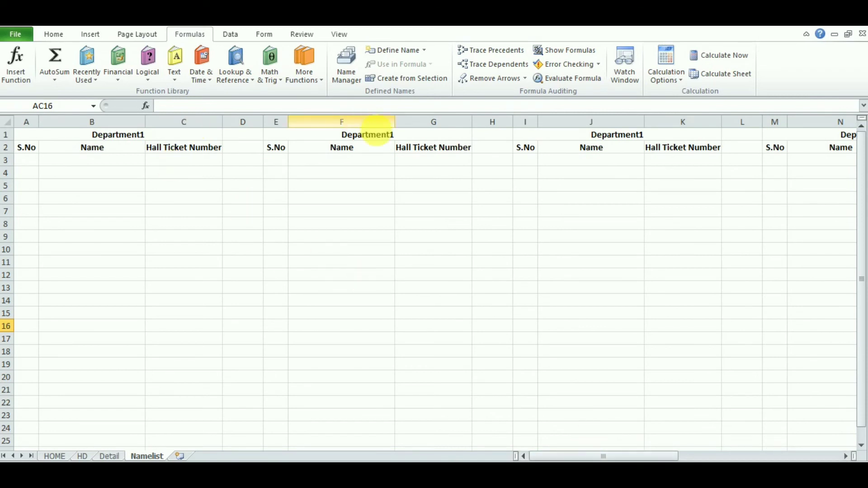
Change the headings of the second and third blocks, in E1 and I1, to Department2 and Department3.
{"action": "double_click", "coordinate": [413, 137]}
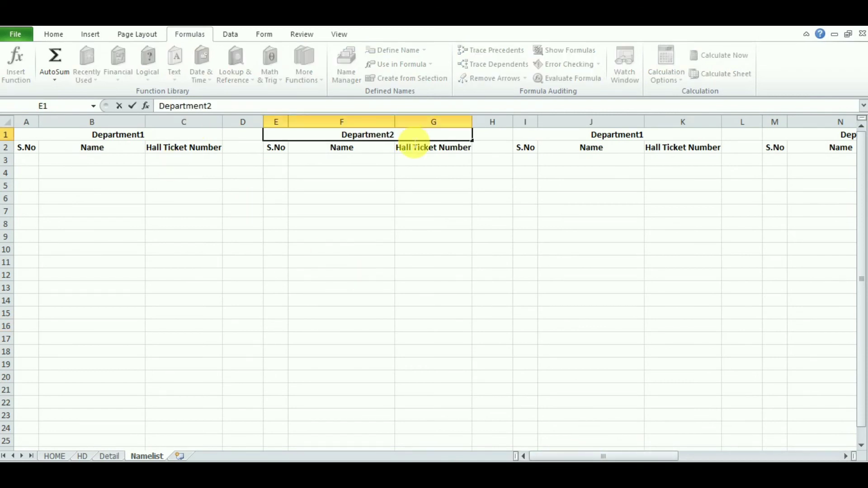
{"action": "key", "text": "Tab"}
{"action": "key", "text": "Tab"}
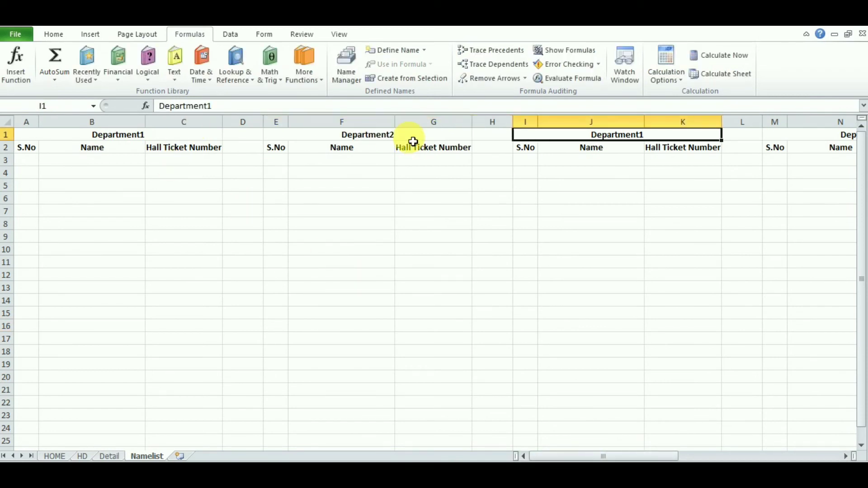
{"action": "left_click", "coordinate": [209, 105]}
{"action": "key", "text": "BackSpace"}
{"action": "type", "text": "3"}
Change the headings of the fourth and fifth blocks, in M1 and Q1, to Department4 and Department5.
{"action": "key", "text": "Tab"}
{"action": "key", "text": "Tab"}
{"action": "left_click", "coordinate": [220, 108]}
{"action": "key", "text": "BackSpace"}
{"action": "type", "text": "4"}
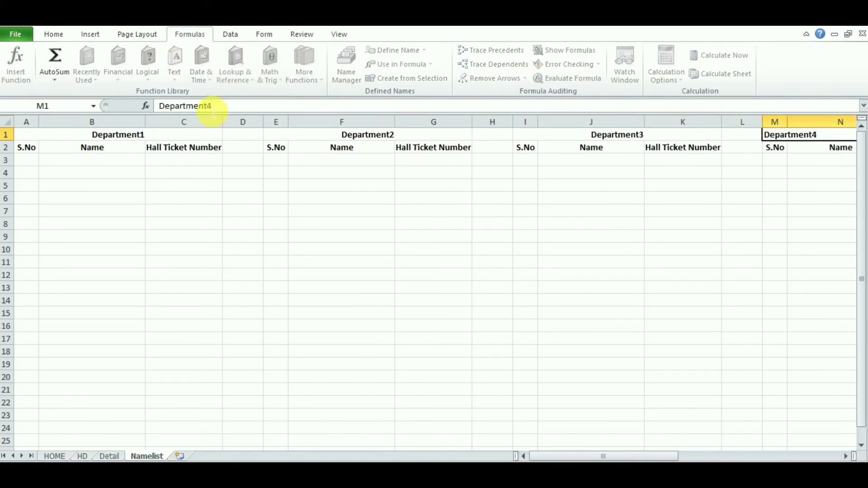
{"action": "key", "text": "Tab"}
{"action": "key", "text": "Tab"}
{"action": "key", "text": "shift+Tab"}
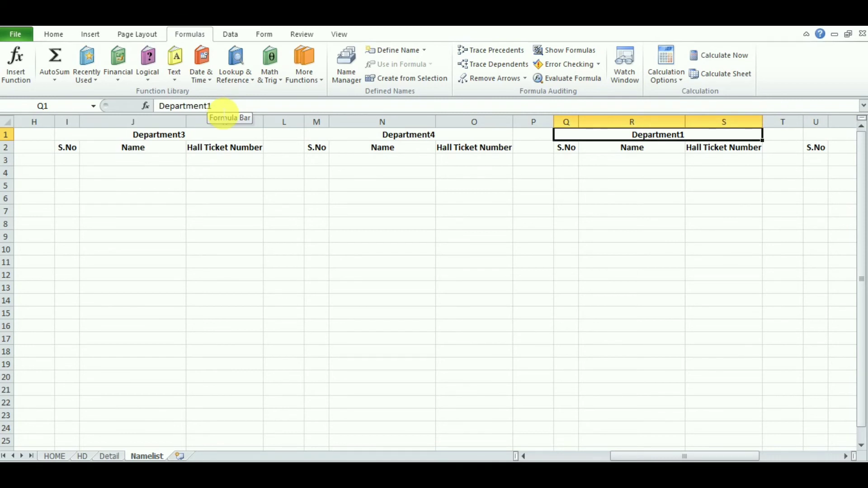
{"action": "left_click", "coordinate": [211, 107]}
{"action": "key", "text": "BackSpace"}
{"action": "type", "text": "5"}
Change the headings of the sixth and seventh blocks, in U1 and Y1, to Department6 and Department7.
{"action": "key", "text": "Tab"}
{"action": "key", "text": "Tab"}
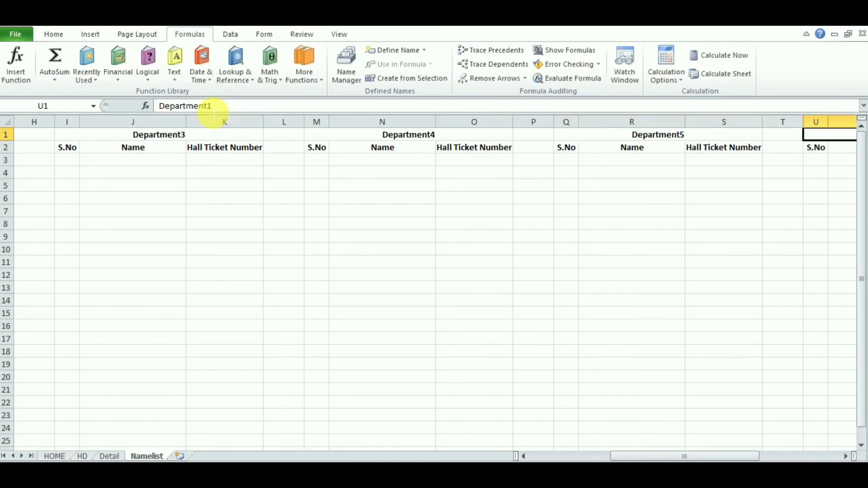
{"action": "key", "text": "Tab"}
{"action": "key", "text": "shift+Tab"}
{"action": "left_click_drag", "start_coordinate": [211, 106], "coordinate": [208, 106]}
{"action": "key", "text": "Tab"}
{"action": "key", "text": "Tab"}
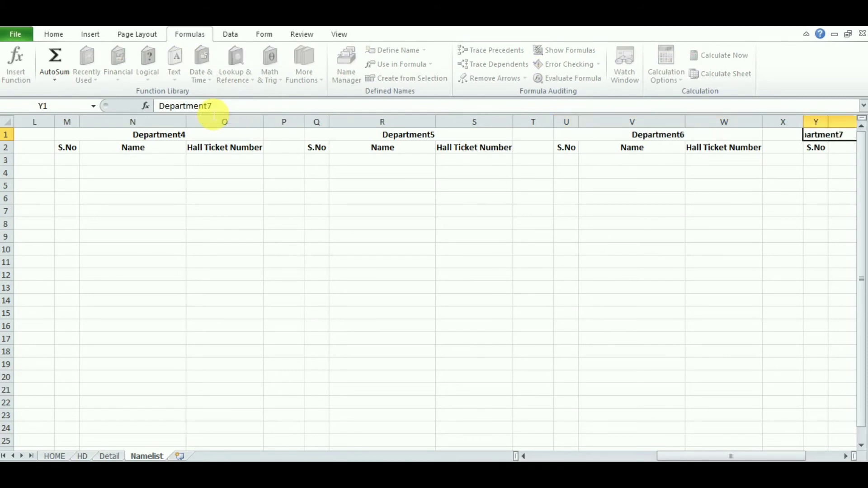
{"action": "key", "text": "Return"}
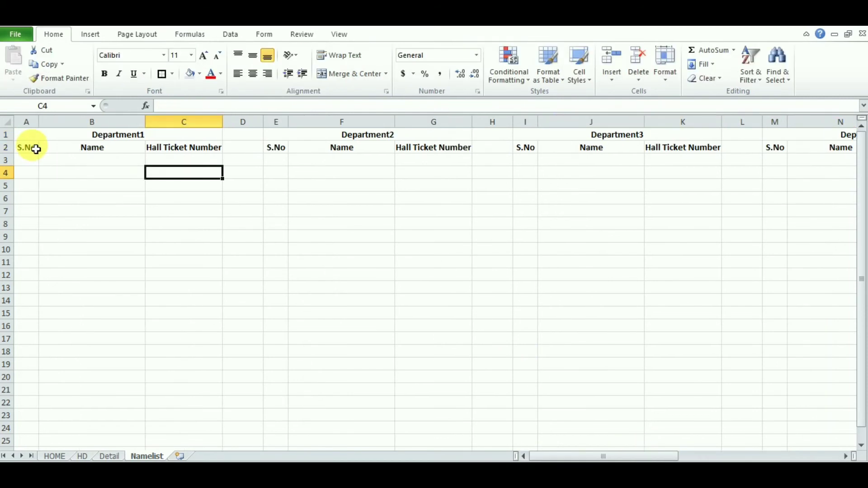
Convert the Department1 column labels in A2:C2 into a table with headers.
{"action": "left_click_drag", "start_coordinate": [33, 147], "coordinate": [168, 151]}
{"action": "left_click", "coordinate": [86, 34]}
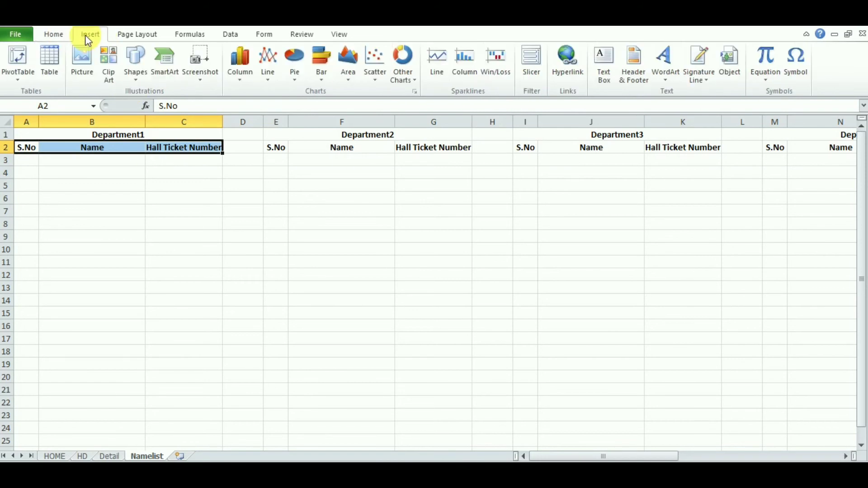
{"action": "left_click", "coordinate": [49, 63]}
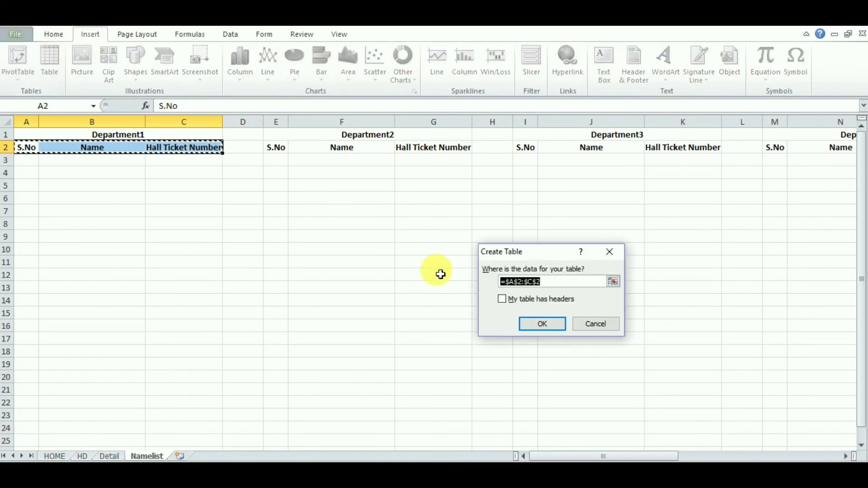
{"action": "left_click", "coordinate": [502, 299]}
{"action": "left_click", "coordinate": [541, 324]}
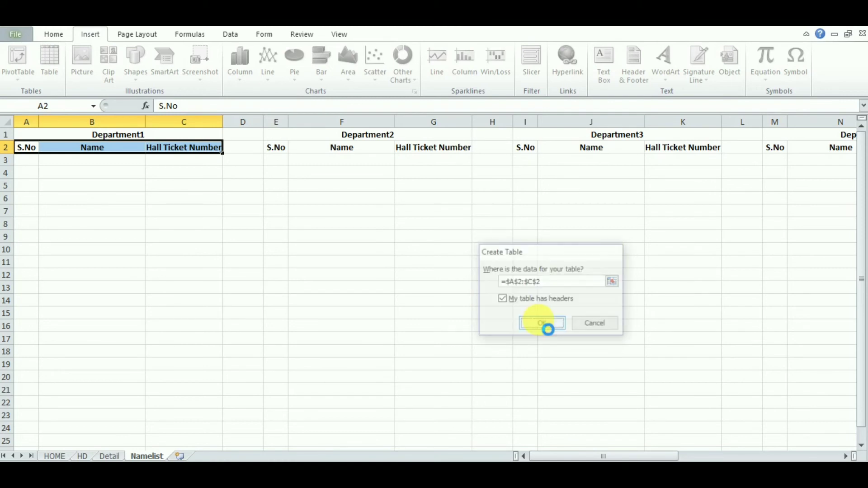
{"action": "left_click", "coordinate": [400, 273]}
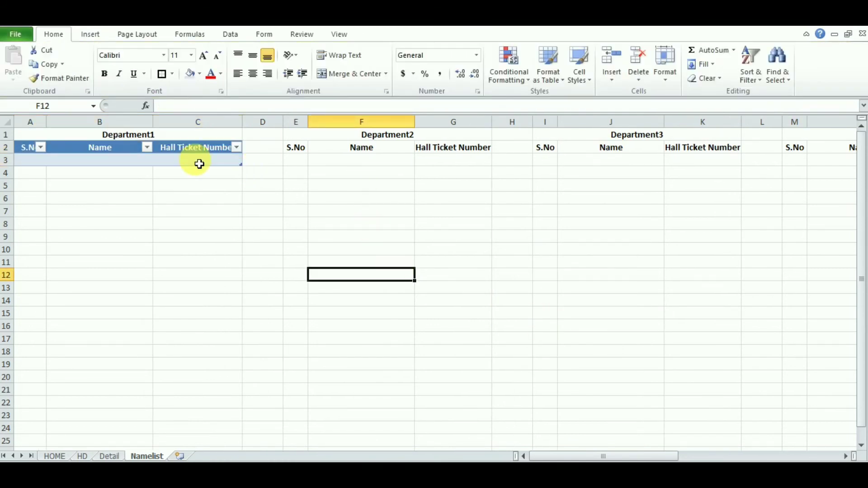
Rename the Department1 table as TableD1 in the Name Manager.
{"action": "left_click", "coordinate": [195, 37]}
{"action": "left_click", "coordinate": [345, 72]}
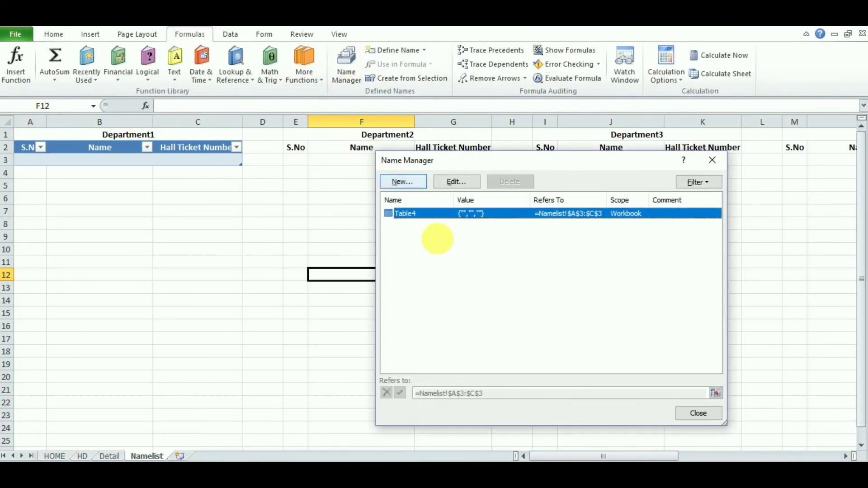
{"action": "double_click", "coordinate": [416, 213]}
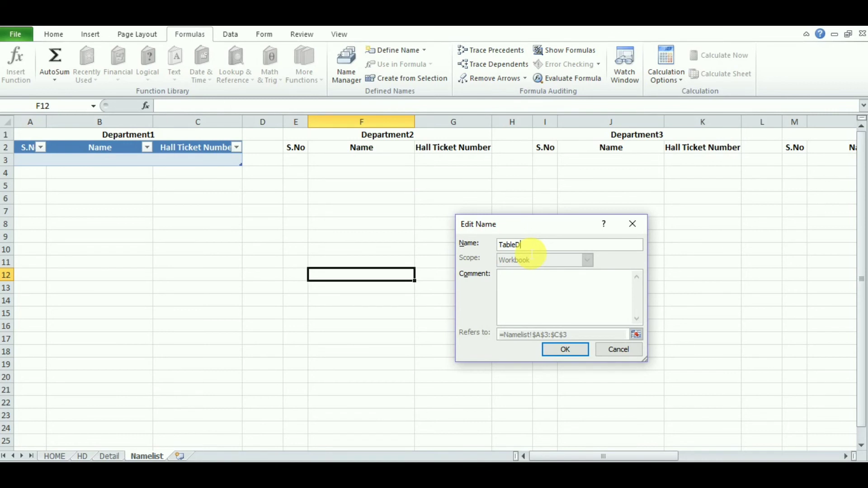
{"action": "left_click", "coordinate": [571, 354]}
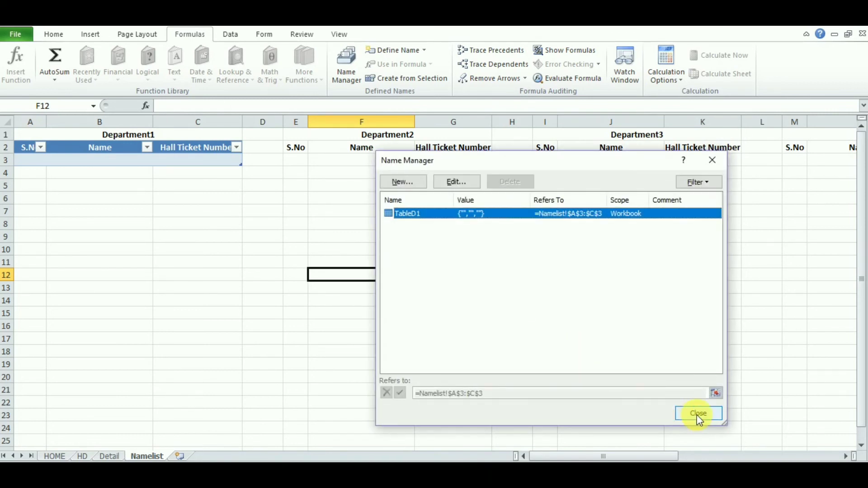
{"action": "left_click", "coordinate": [696, 413]}
Convert the Department2 column labels in E2:G2 into a table with headers.
{"action": "left_click_drag", "start_coordinate": [300, 148], "coordinate": [443, 151]}
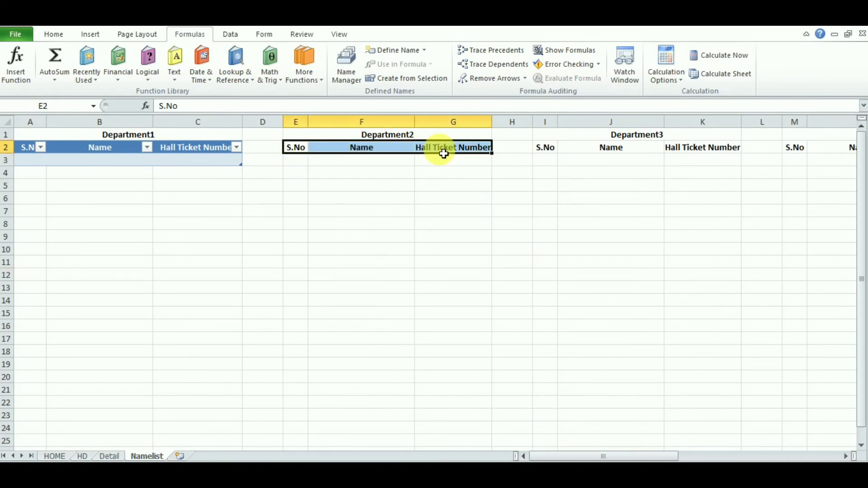
{"action": "left_click", "coordinate": [82, 35]}
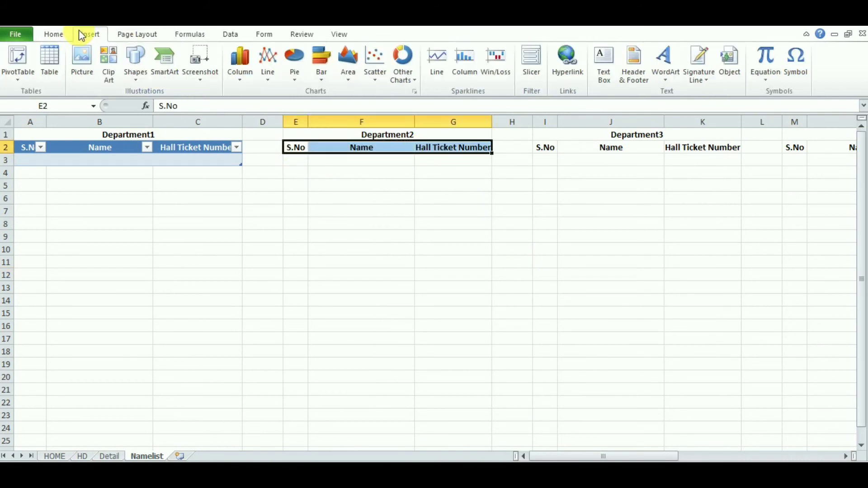
{"action": "left_click", "coordinate": [57, 70]}
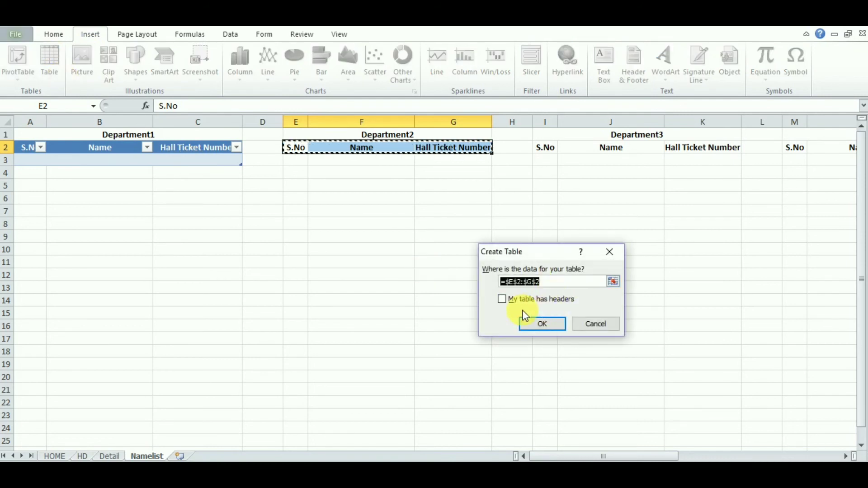
{"action": "left_click", "coordinate": [502, 299]}
{"action": "left_click", "coordinate": [529, 325]}
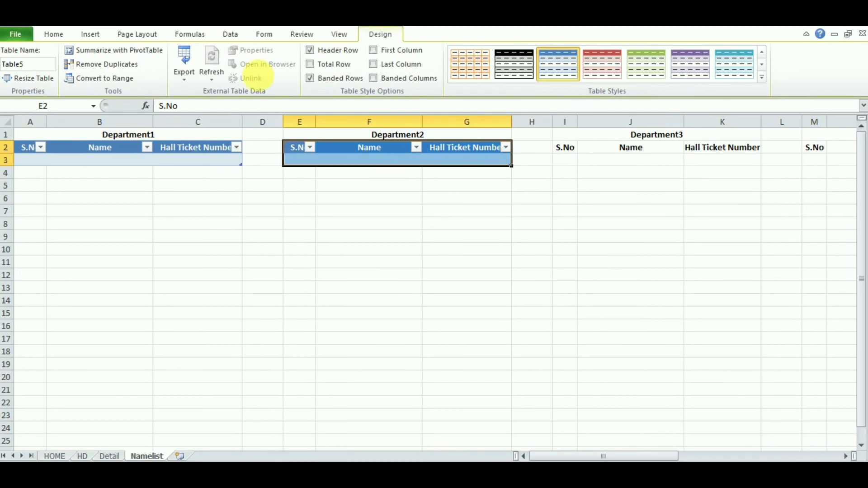
Rename the Department2 table as TableD2 in the Name Manager.
{"action": "left_click", "coordinate": [192, 34]}
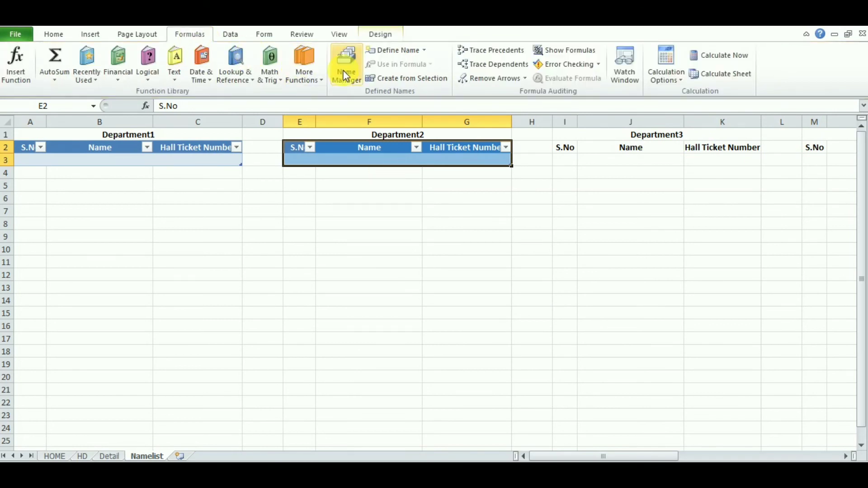
{"action": "left_click", "coordinate": [346, 76]}
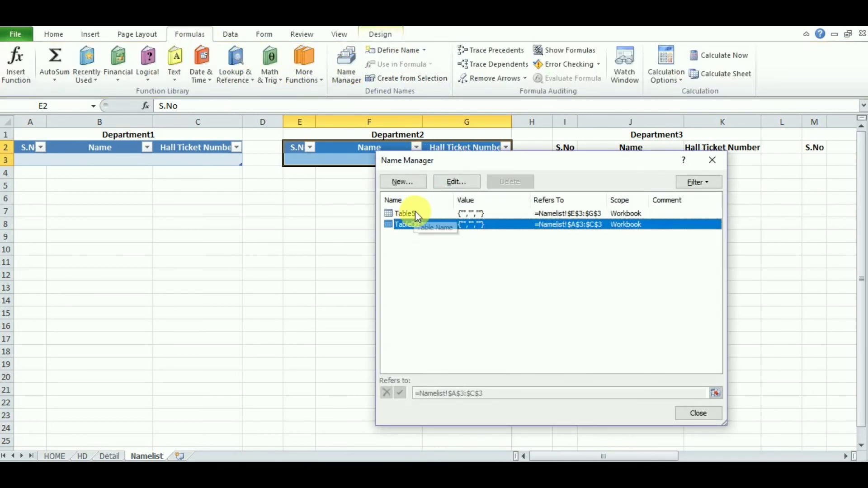
{"action": "left_click", "coordinate": [415, 213]}
{"action": "double_click", "coordinate": [415, 213]}
{"action": "left_click", "coordinate": [535, 249]}
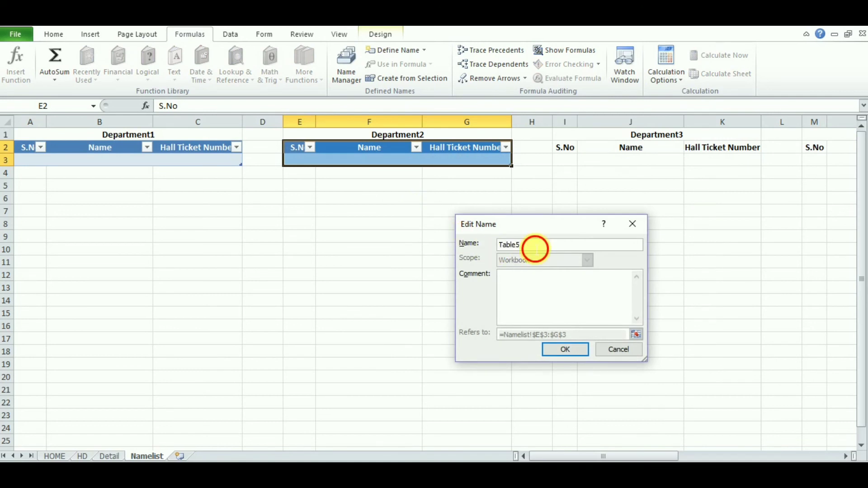
{"action": "type", "text": "D2"}
{"action": "left_click", "coordinate": [565, 349]}
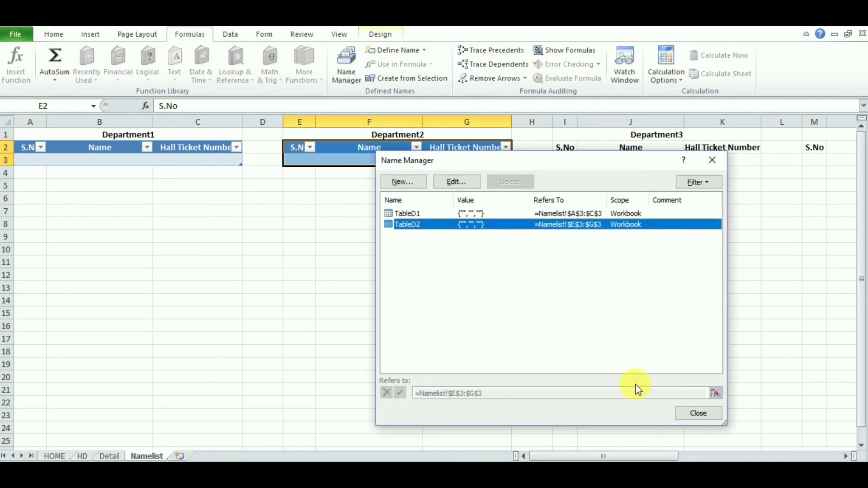
{"action": "left_click", "coordinate": [696, 414]}
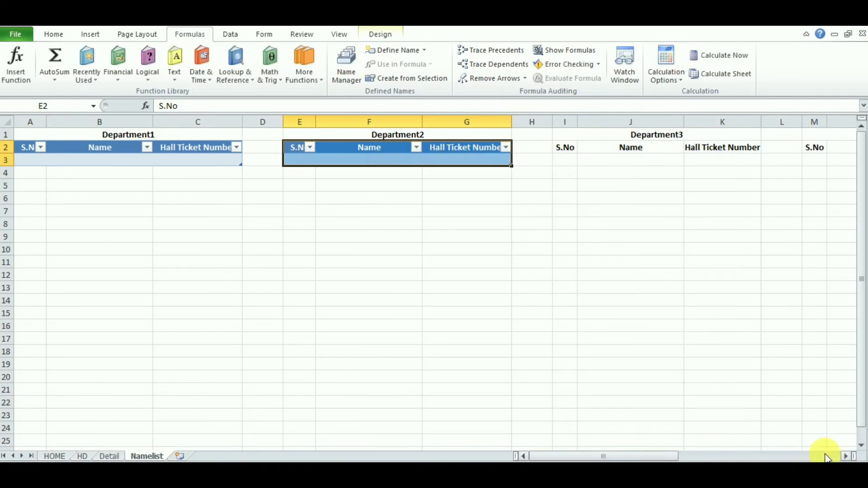
Convert the Department7 column labels in Y2:AA2 into a table with headers.
{"action": "left_click", "coordinate": [844, 456]}
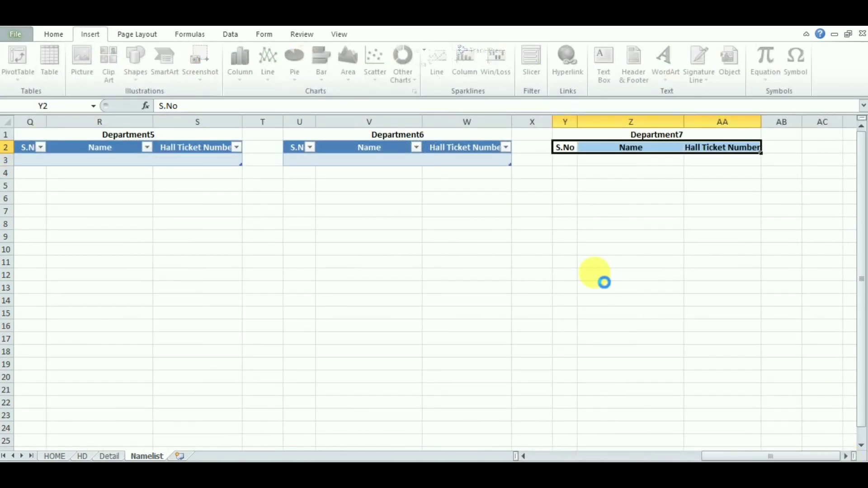
{"action": "key", "text": "ctrl+t"}
{"action": "key", "text": "Return"}
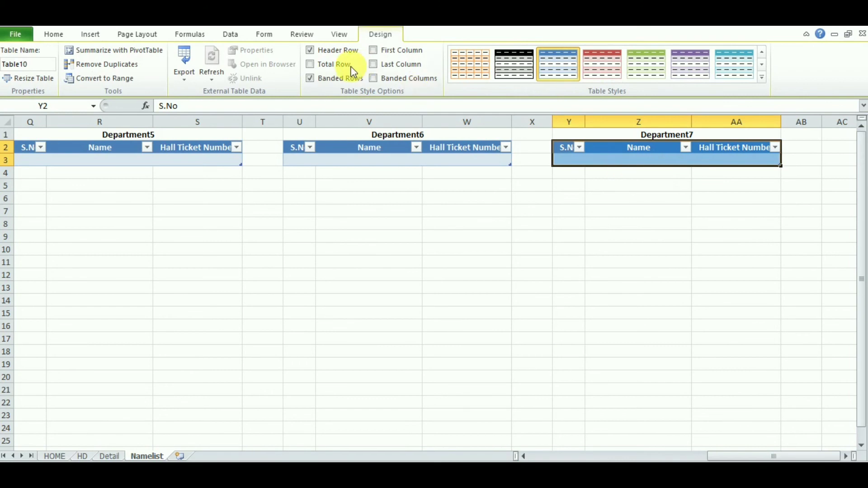
Rename the Department7 table as TableD7 in the Name Manager.
{"action": "left_click", "coordinate": [204, 36]}
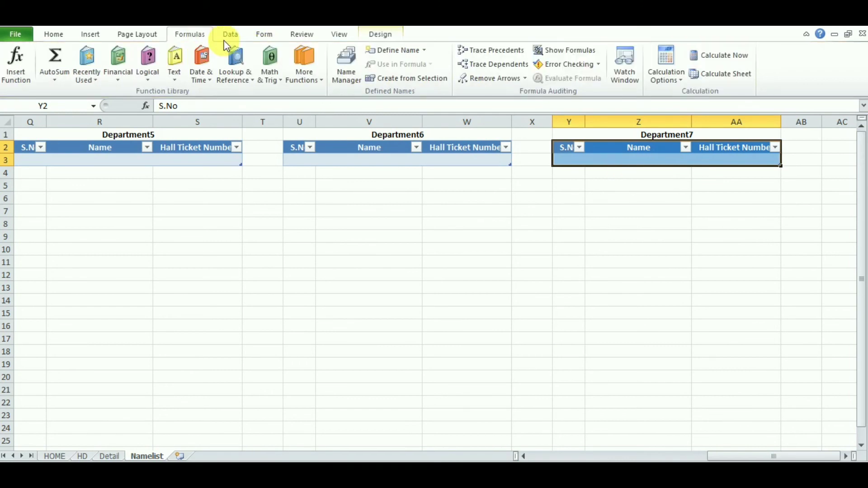
{"action": "left_click", "coordinate": [346, 63]}
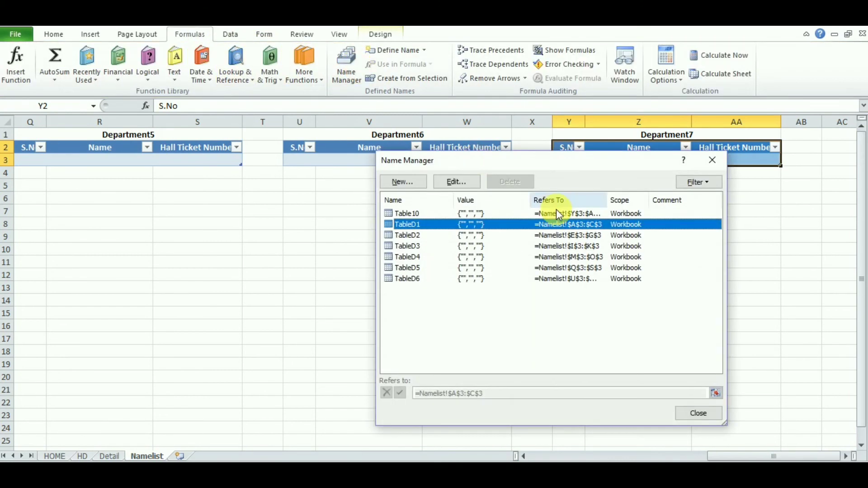
{"action": "double_click", "coordinate": [425, 213]}
{"action": "left_click", "coordinate": [534, 250]}
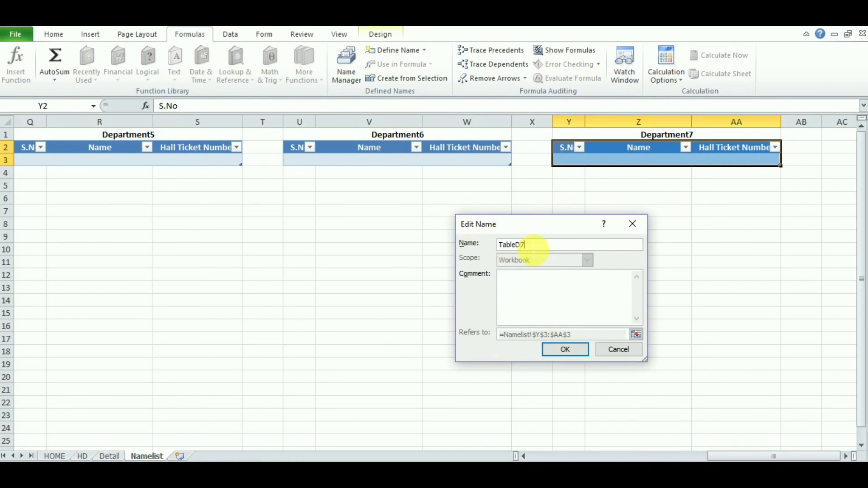
{"action": "left_click", "coordinate": [564, 350]}
{"action": "left_click", "coordinate": [699, 413]}
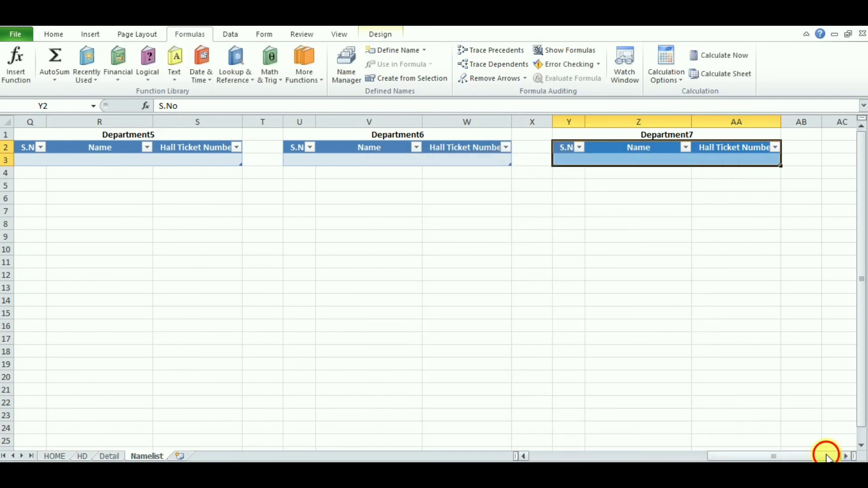
Extend the Department1 table on the Namelist sheet down to row 51.
{"action": "left_click_drag", "start_coordinate": [826, 456], "coordinate": [606, 451]}
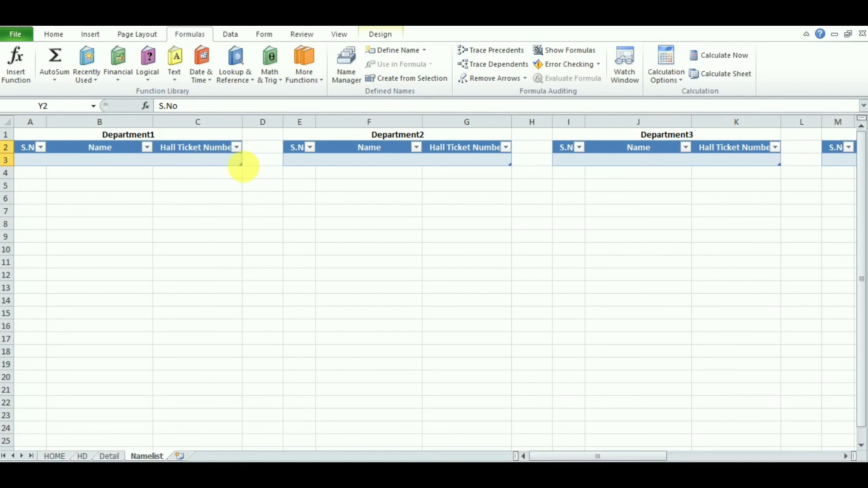
{"action": "left_click_drag", "start_coordinate": [249, 175], "coordinate": [241, 407]}
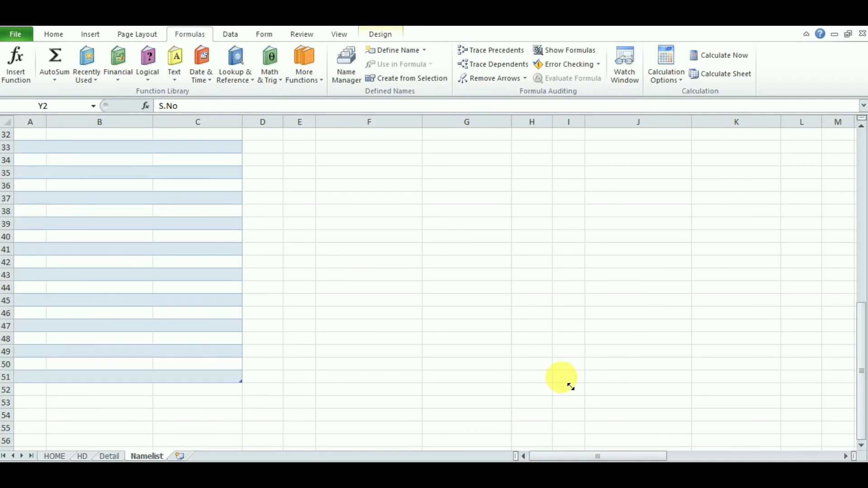
{"action": "left_click_drag", "start_coordinate": [863, 374], "coordinate": [856, 147]}
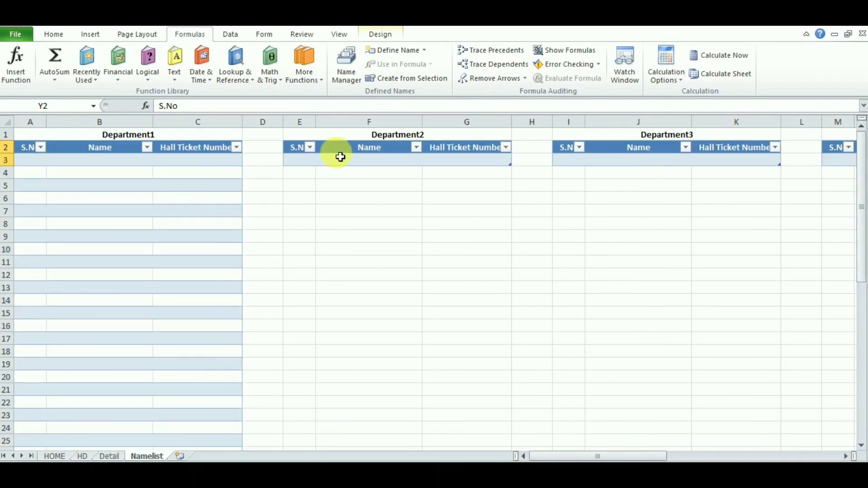
Check the cell range that TableD1 refers to in the Name Manager.
{"action": "left_click", "coordinate": [346, 66]}
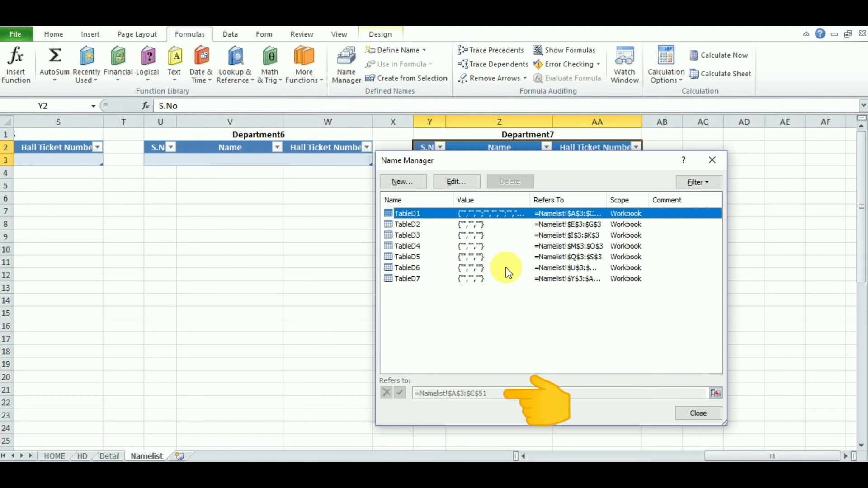
{"action": "double_click", "coordinate": [555, 214]}
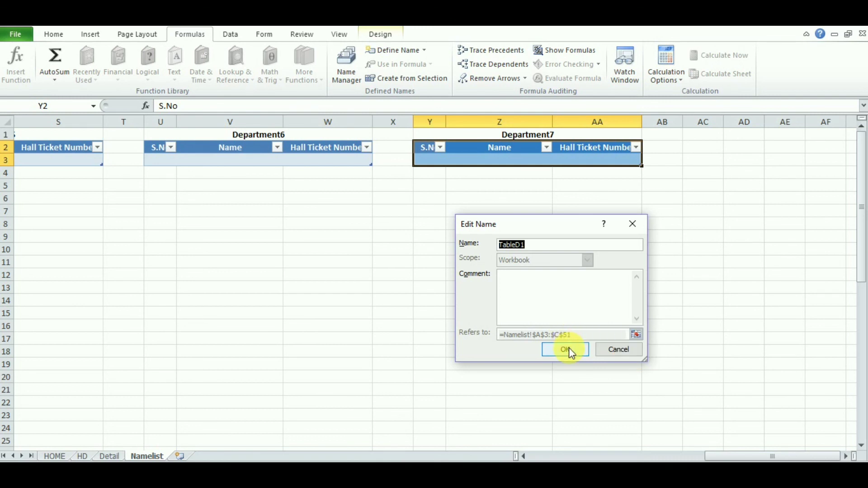
{"action": "left_click", "coordinate": [615, 350]}
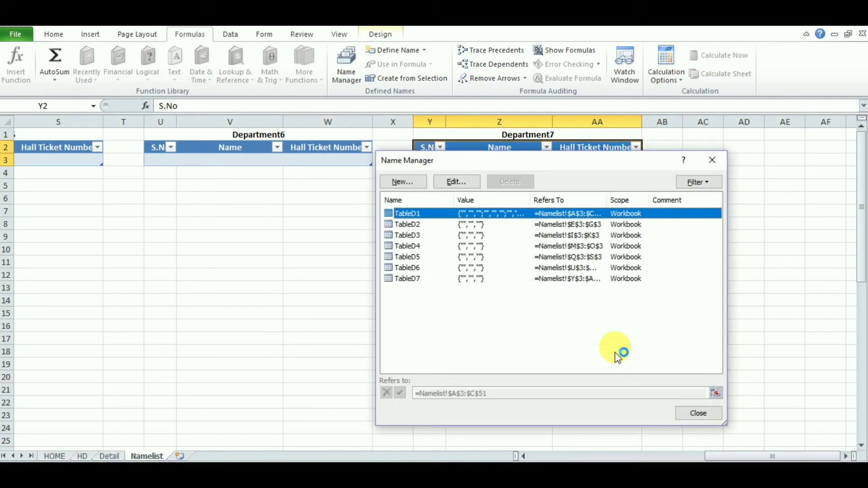
{"action": "left_click", "coordinate": [696, 413]}
Extend the Department2 through Department7 tables downward to match the length of the Department1 table.
{"action": "left_click_drag", "start_coordinate": [731, 457], "coordinate": [552, 455]}
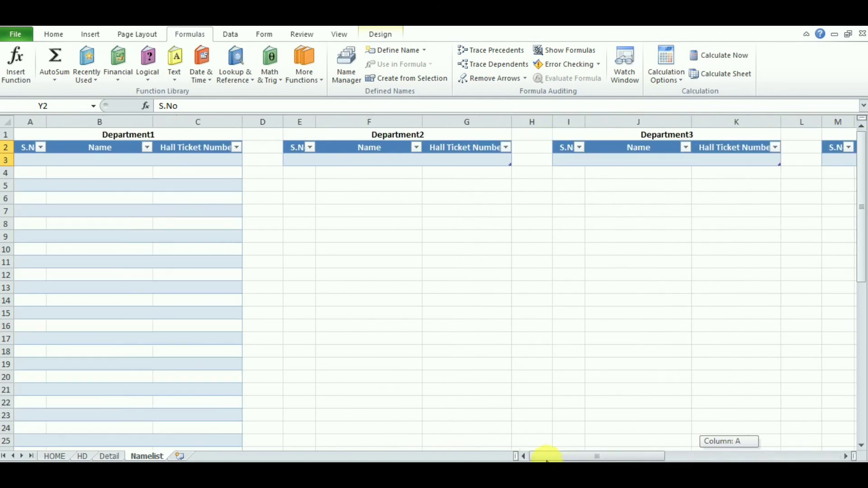
{"action": "mouse_move", "coordinate": [861, 212]}
{"action": "left_mouse_down"}
{"action": "mouse_move", "coordinate": [862, 378]}
{"action": "mouse_move", "coordinate": [864, 211]}
{"action": "left_mouse_up"}
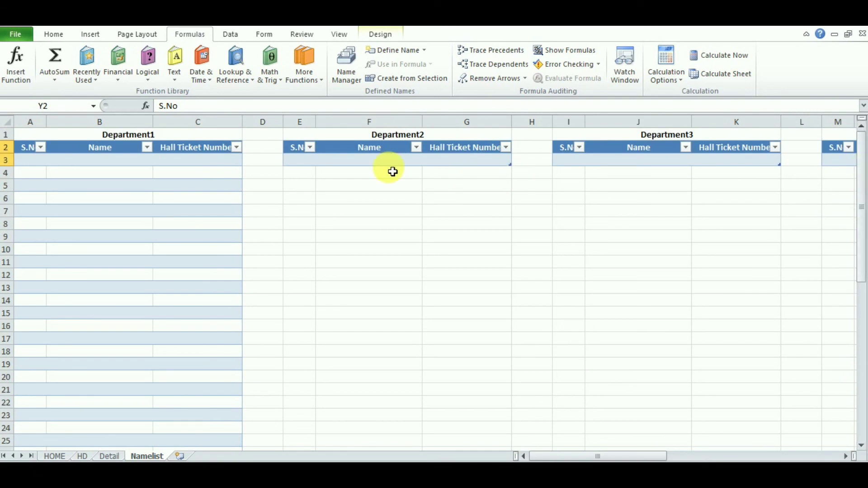
{"action": "mouse_move", "coordinate": [520, 174]}
{"action": "left_mouse_down"}
{"action": "mouse_move", "coordinate": [506, 359]}
{"action": "mouse_move", "coordinate": [511, 451]}
{"action": "mouse_move", "coordinate": [500, 385]}
{"action": "mouse_move", "coordinate": [494, 163]}
{"action": "mouse_move", "coordinate": [501, 85]}
{"action": "mouse_move", "coordinate": [494, 170]}
{"action": "left_mouse_up"}
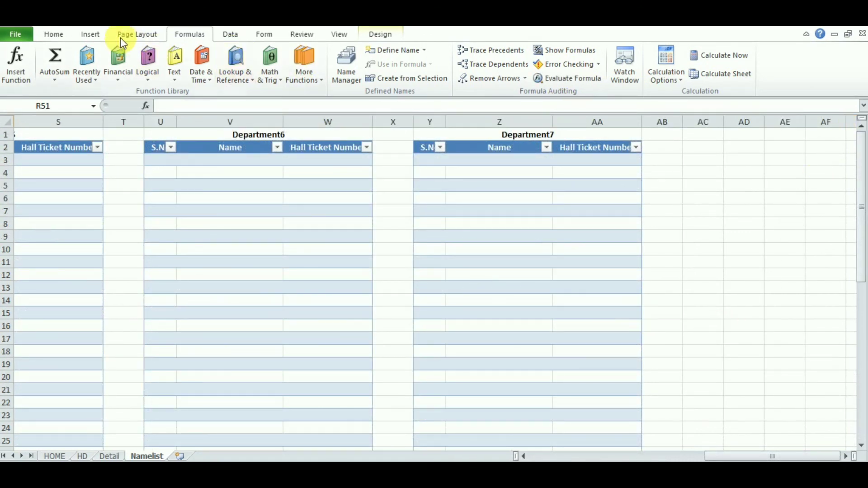
Enter the text HOME in cell D1, between the Department1 and Department2 headings.
{"action": "left_click", "coordinate": [92, 35]}
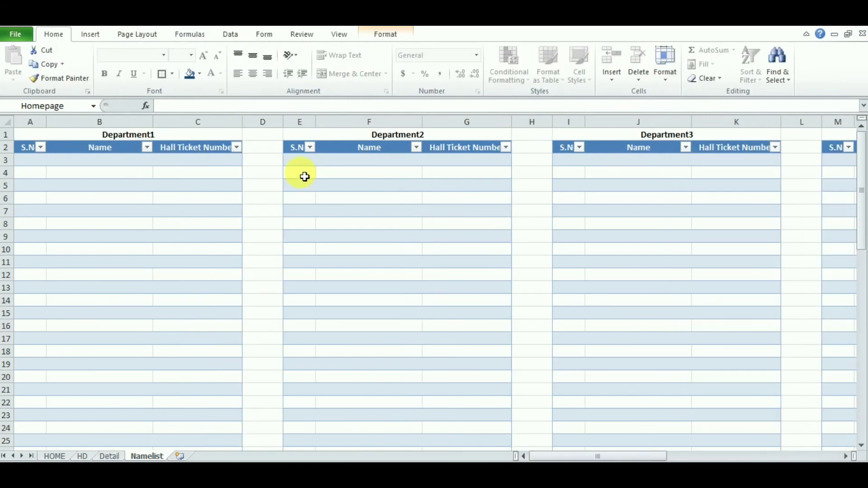
{"action": "left_click", "coordinate": [265, 139]}
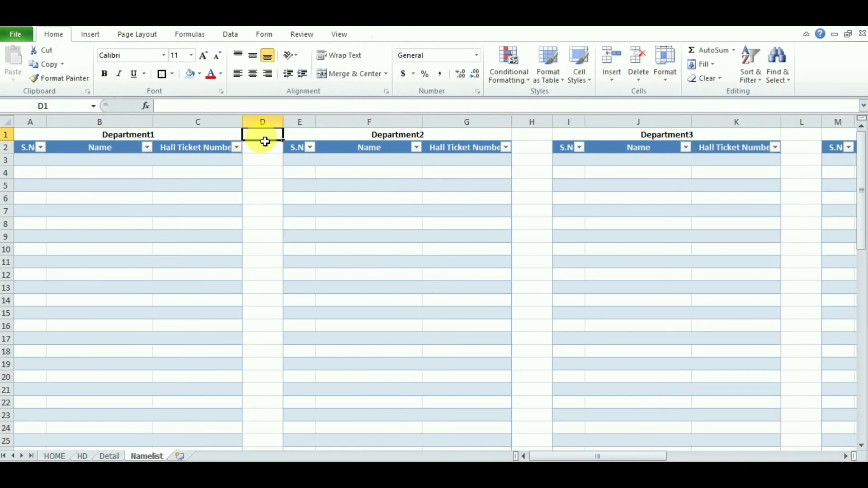
{"action": "type", "text": "HOME"}
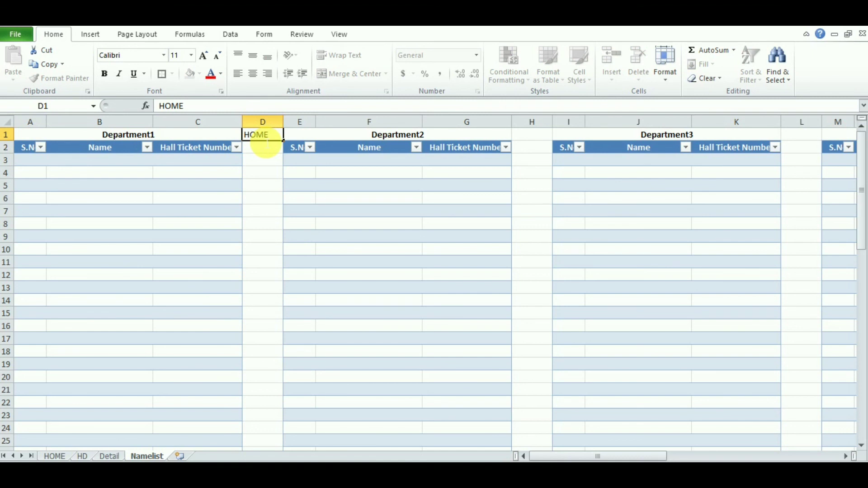
{"action": "key", "text": "Return"}
Hyperlink cell D1 to the HOME sheet as a place in this document.
{"action": "right_click", "coordinate": [273, 136]}
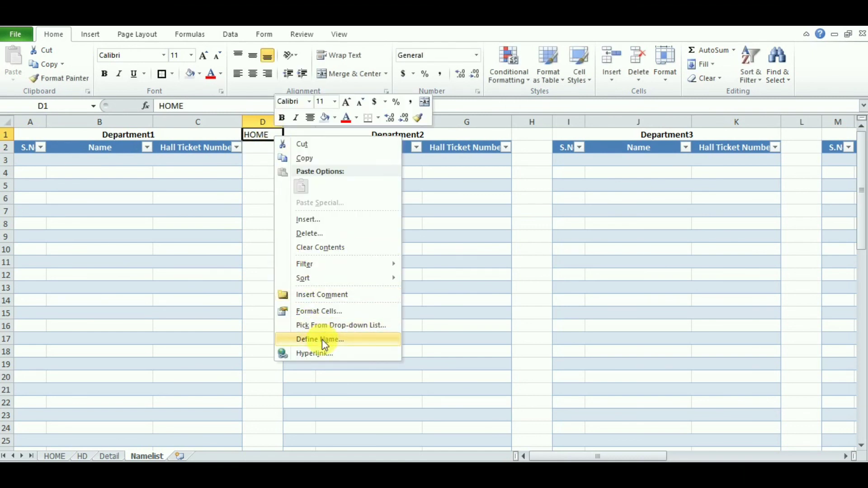
{"action": "left_click", "coordinate": [319, 353]}
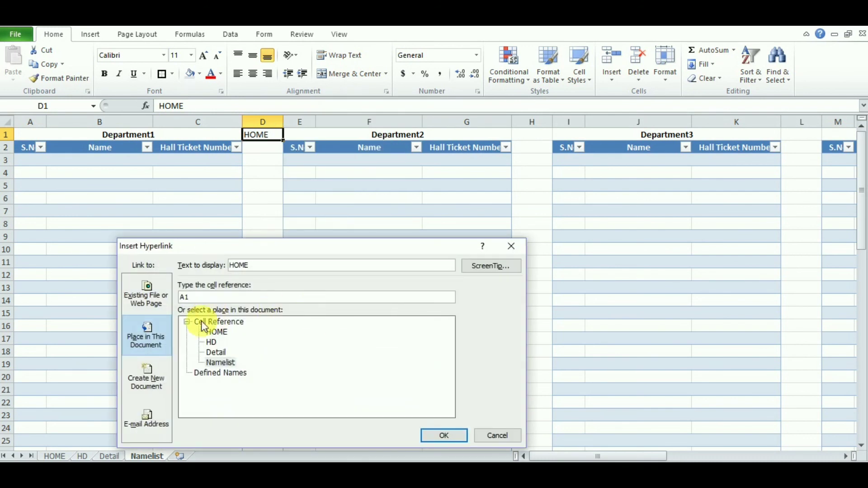
{"action": "left_click", "coordinate": [443, 435]}
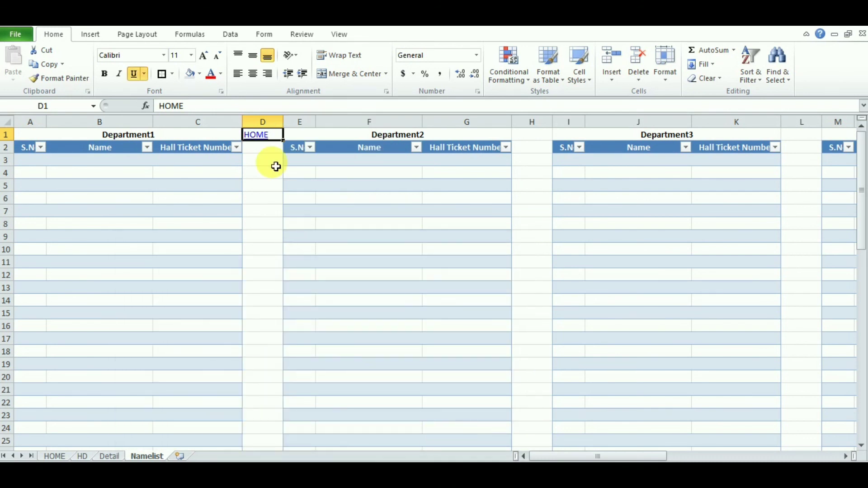
Centre the HOME link in cell D1 and follow it to the HOME sheet.
{"action": "left_click", "coordinate": [251, 73]}
{"action": "left_click", "coordinate": [269, 225]}
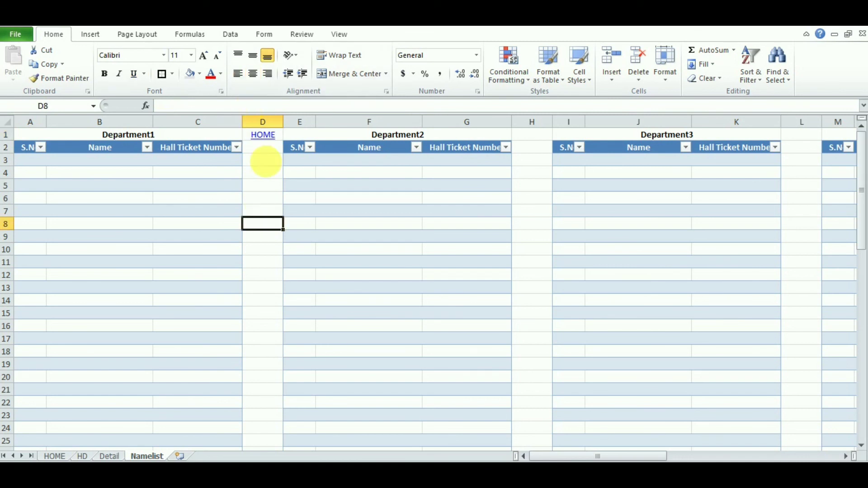
{"action": "left_click", "coordinate": [266, 136]}
{"action": "left_click", "coordinate": [401, 329]}
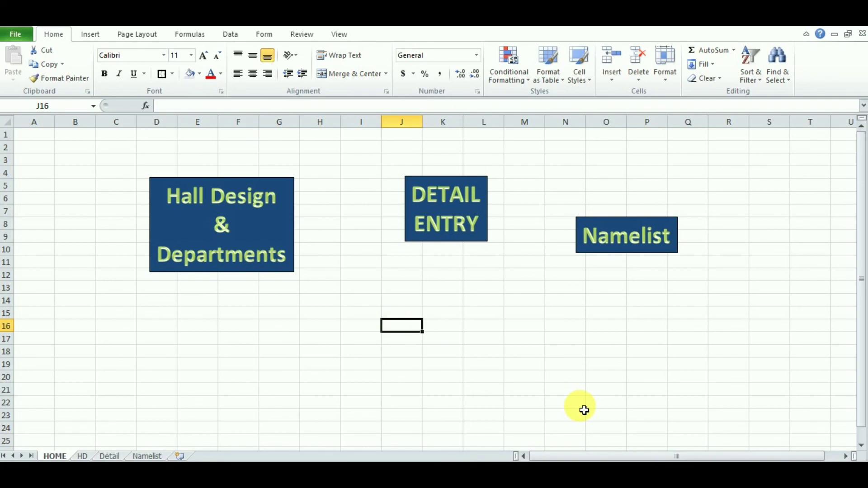